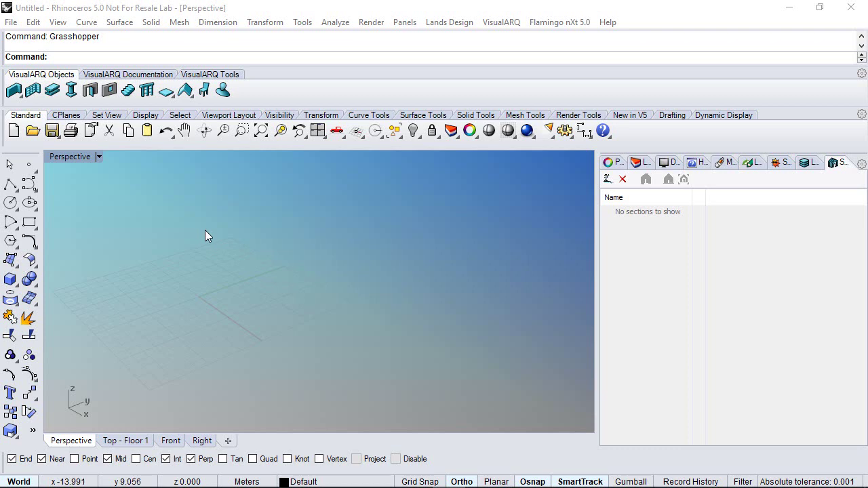
- Launch Grasshopper from Rhino and show its VisualARQ components
left_click(199, 233)
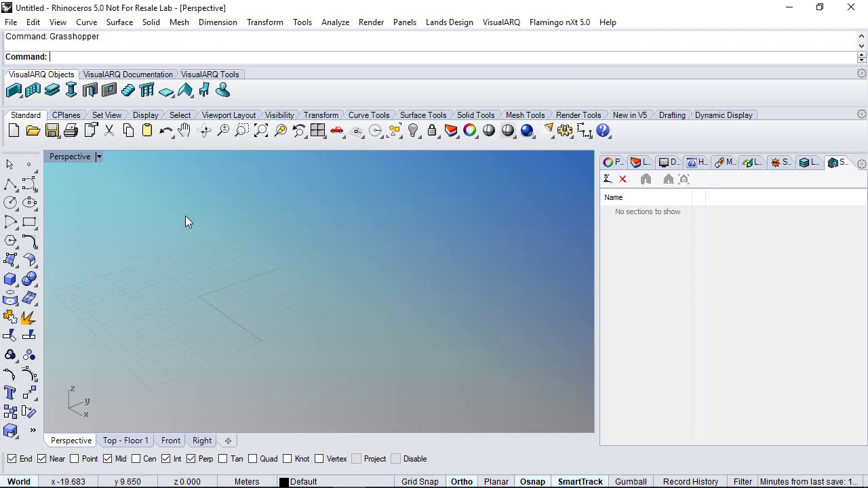
type("Grasshopper")
key("Return")
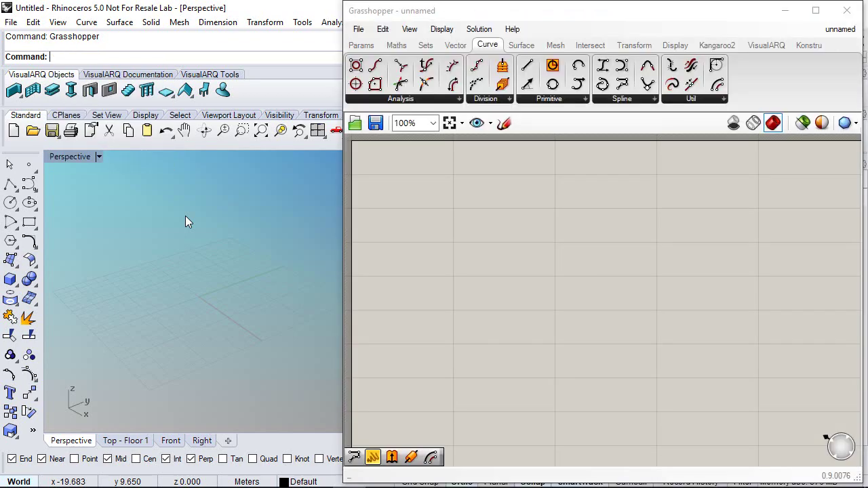
left_click(760, 45)
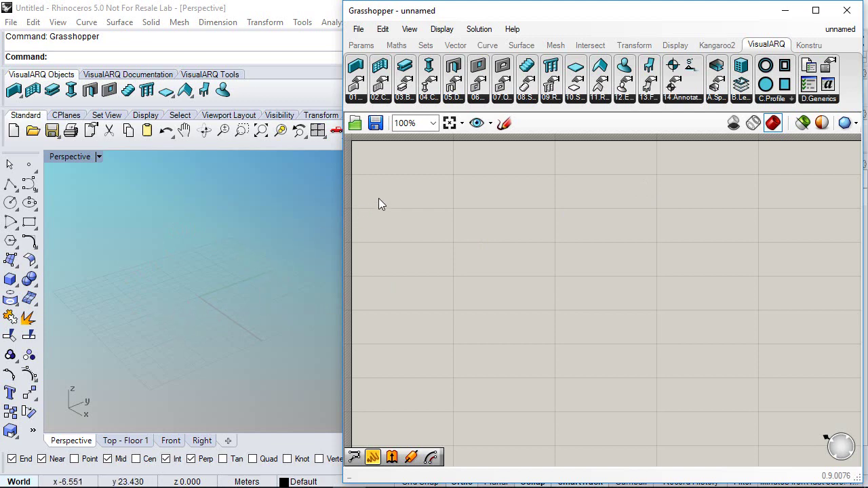
- Add a Rectangle primitive component and position it in the middle of the canvas
left_click(488, 44)
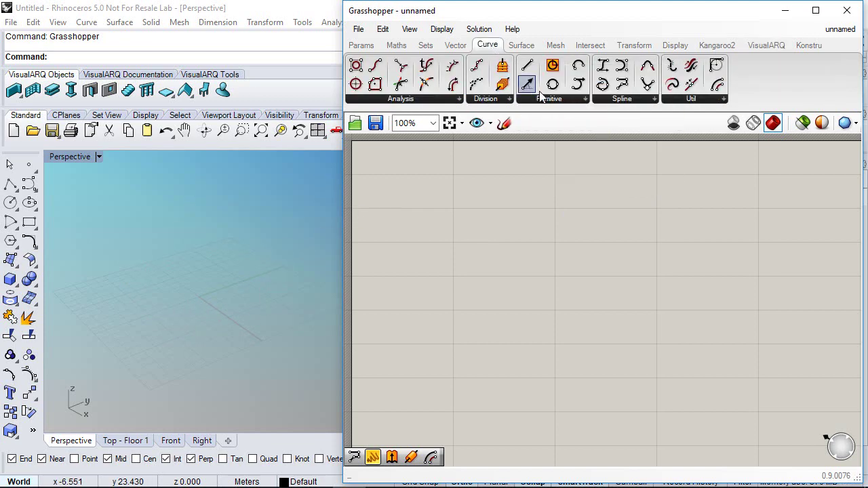
left_click(549, 100)
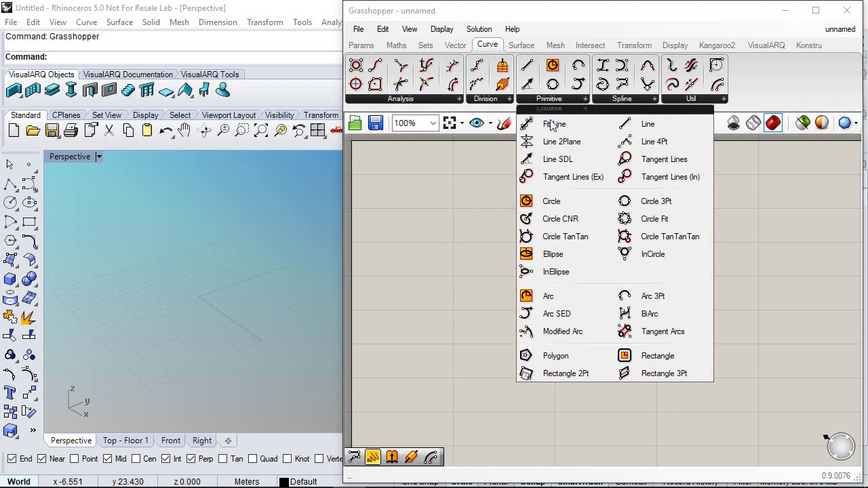
left_click(632, 357)
left_click(481, 298)
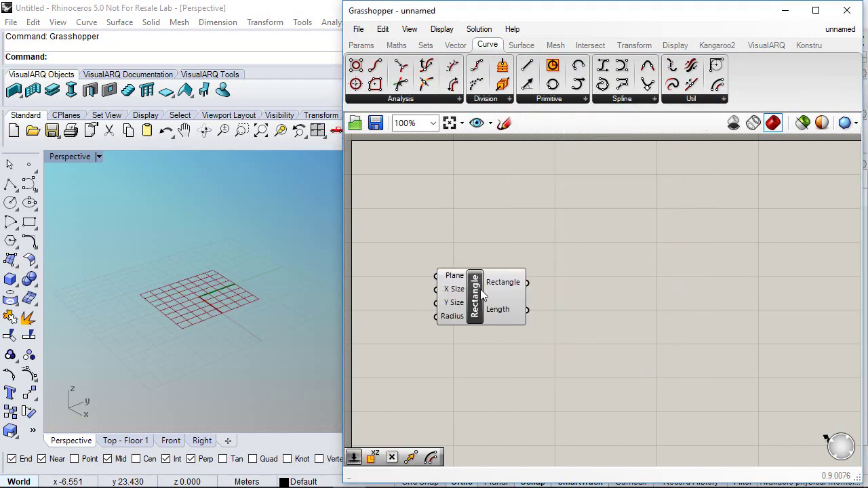
left_click_drag(482, 292, 556, 297)
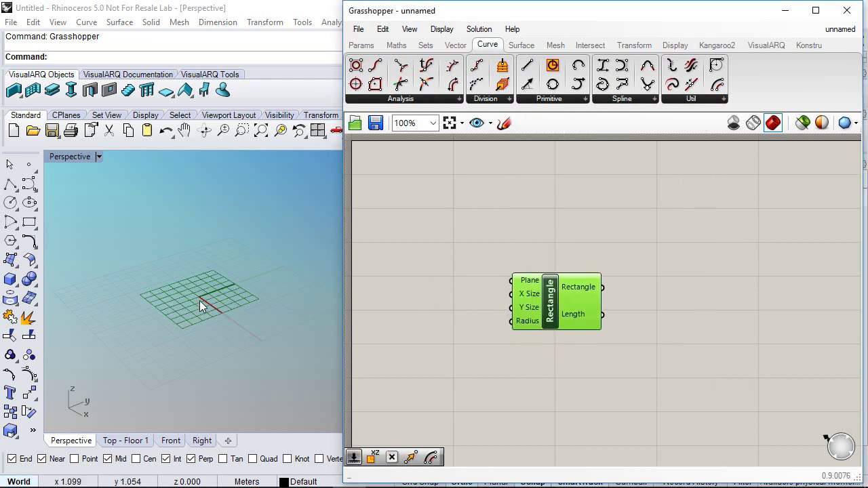
- Extract the Rectangle's Plane input as a separate parameter, turn off its preview and move the Rectangle component away from it
right_click(529, 285)
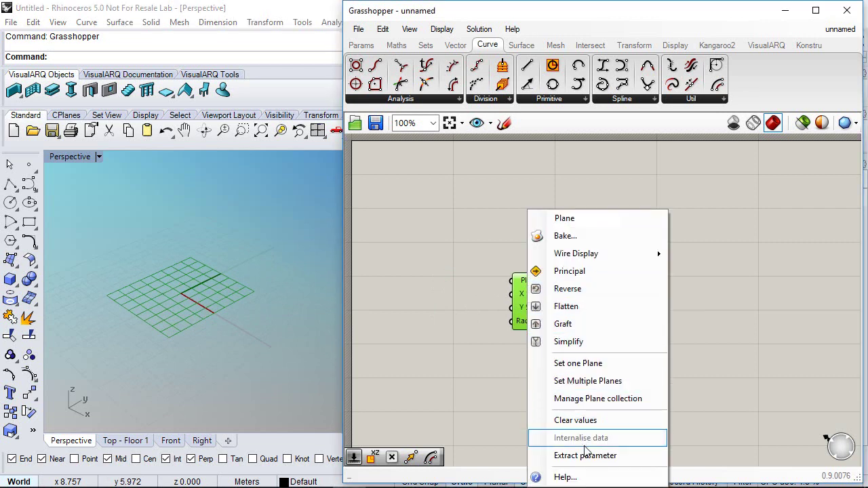
left_click(584, 455)
left_click(449, 282)
middle_click(452, 283)
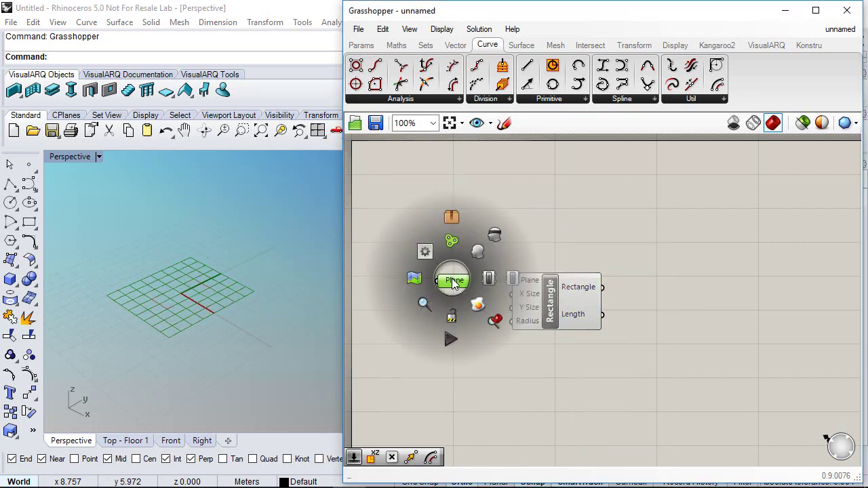
left_click(494, 235)
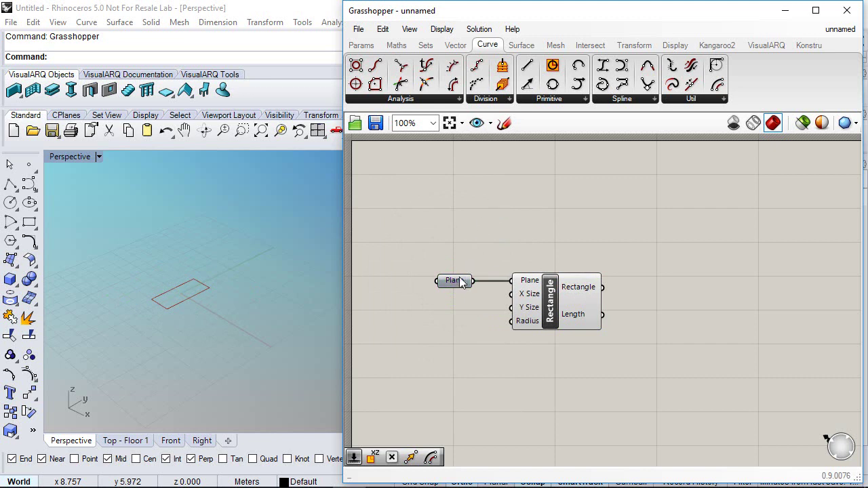
left_click_drag(521, 298, 551, 297)
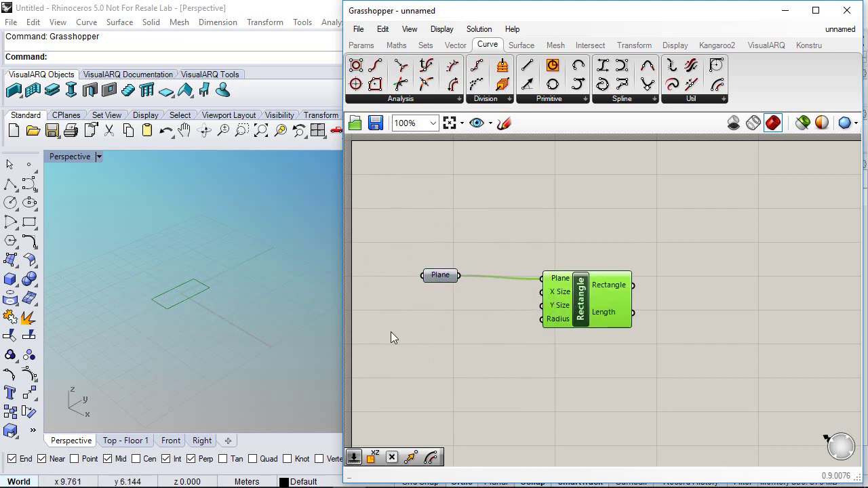
- Place a Number Slider on the canvas below the Plane parameter
left_click(362, 44)
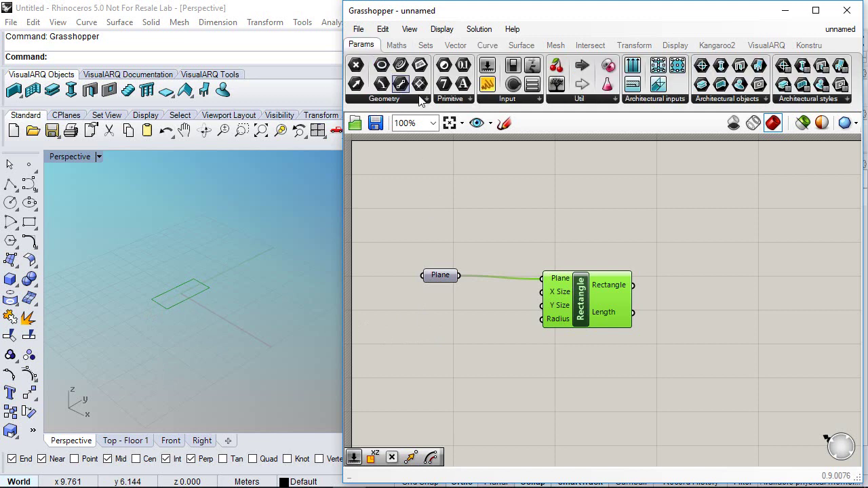
left_click(487, 69)
left_click_drag(421, 328, 425, 326)
- Set the Number Slider's numeric domain to a minimum of 5 and a maximum of 25
right_click(502, 328)
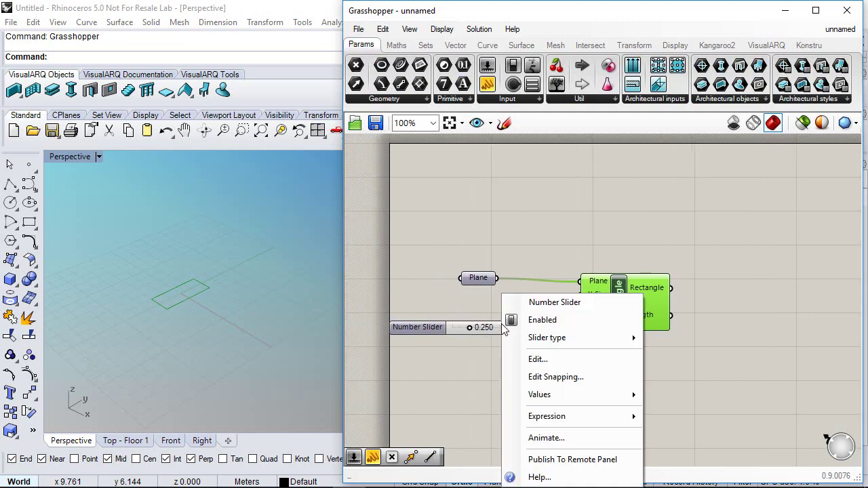
left_click(545, 360)
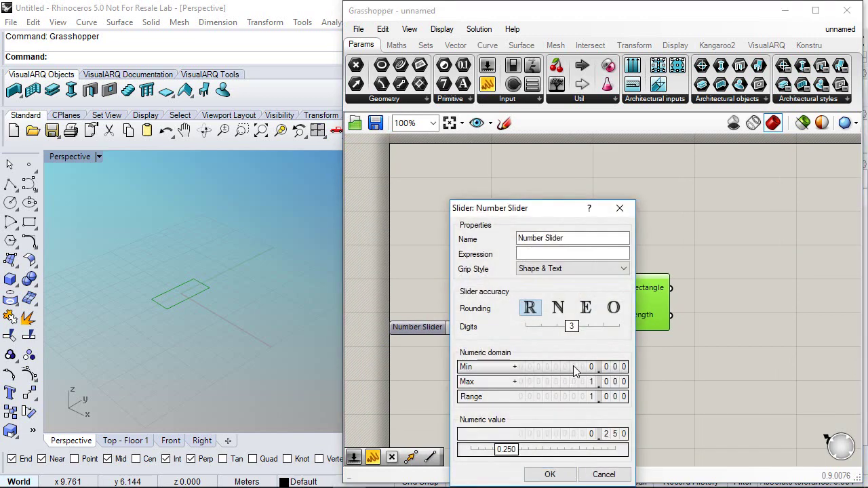
double_click(575, 368)
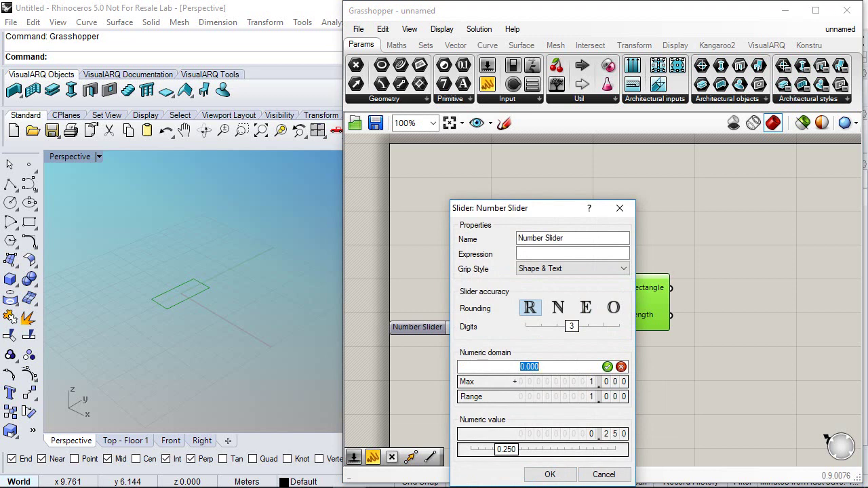
type("5")
double_click(569, 382)
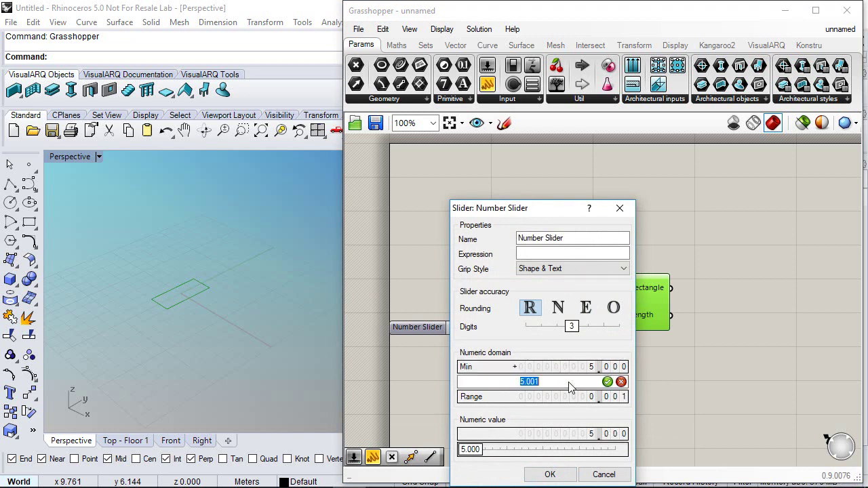
type("25")
left_click(607, 383)
left_click(550, 474)
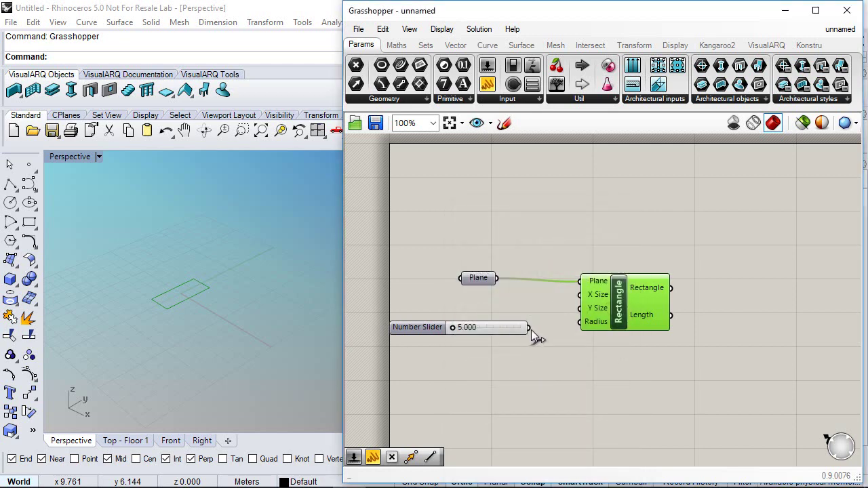
- Connect the slider to the Rectangle's X Size, then duplicate it and connect the copy to Y Size
left_click_drag(571, 292, 578, 295)
mouse_move(516, 332)
left_mouse_down()
mouse_move(513, 303)
mouse_move(500, 328)
left_mouse_up()
left_click(511, 307)
key("ctrl+c")
key("ctrl+v")
left_click_drag(578, 311, 580, 309)
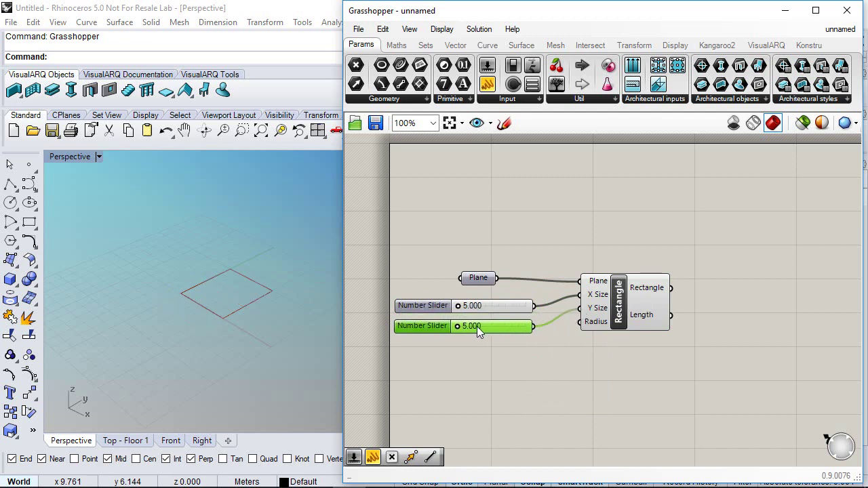
- Increase the X Size and Y Size slider values to enlarge the rectangle in both directions
left_click_drag(459, 327, 468, 307)
right_click_drag(560, 327, 402, 348)
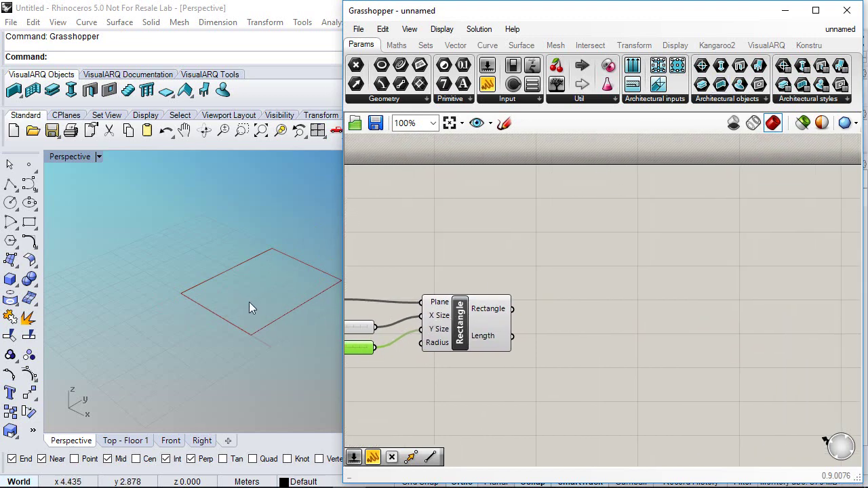
right_click_drag(235, 294, 201, 289, "shift")
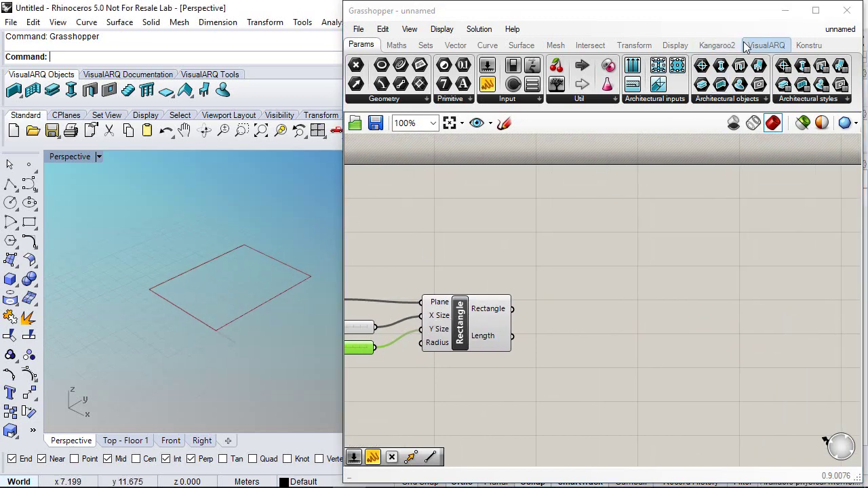
- Add a VisualARQ Wall component and feed the Rectangle output into its Curve input
left_click(766, 45)
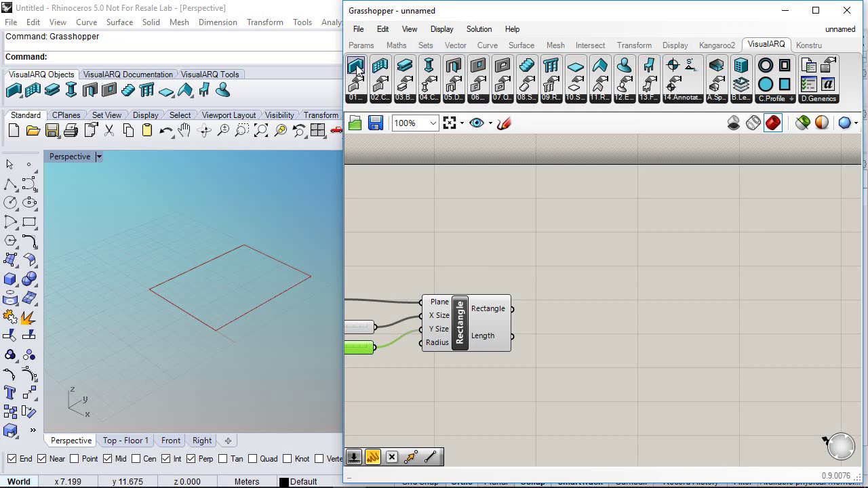
left_click_drag(356, 66, 513, 217)
left_click_drag(590, 286, 590, 288)
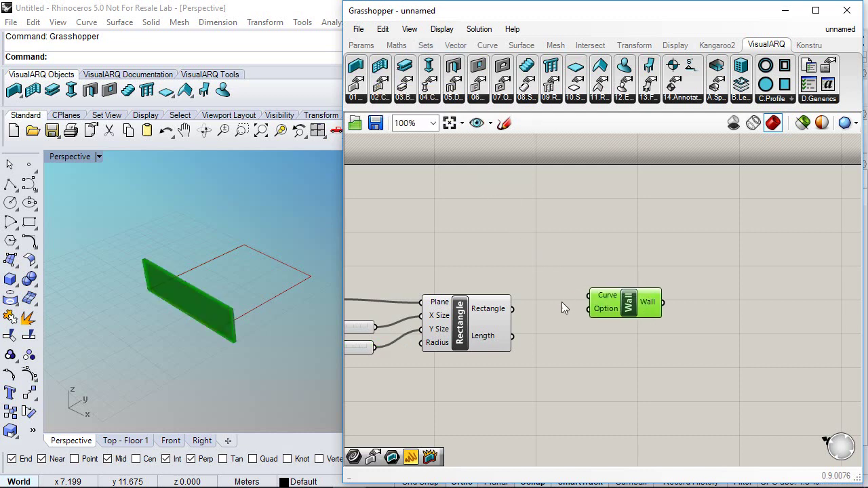
left_click_drag(513, 309, 590, 296)
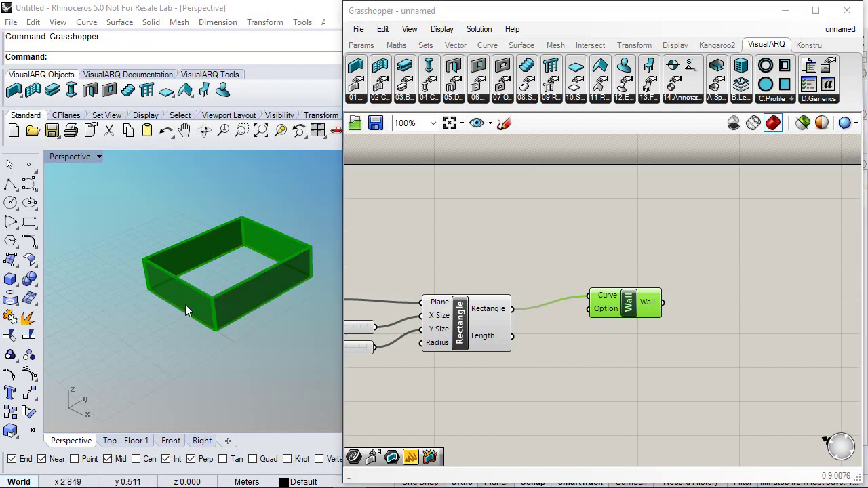
- Inspect the wall corners in the model, then add a Wall Option component below the Wall component
scroll(203, 312, "up", 10)
scroll(212, 299, "up", 3)
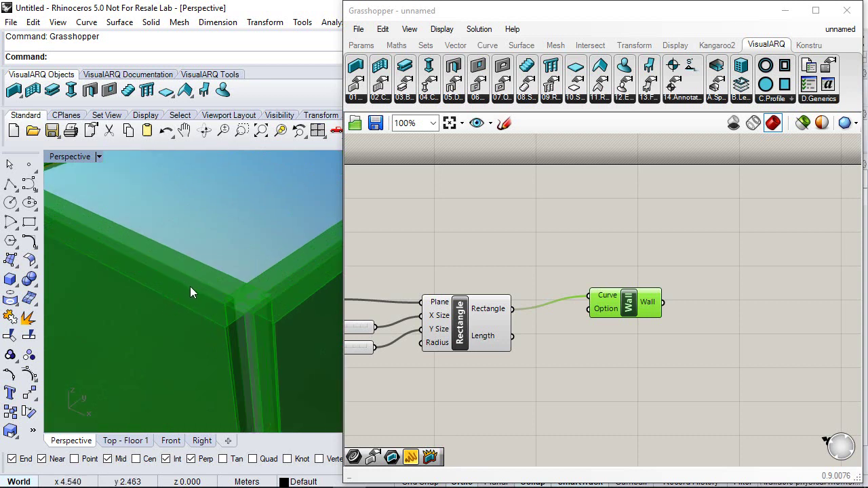
scroll(186, 284, "up", 2)
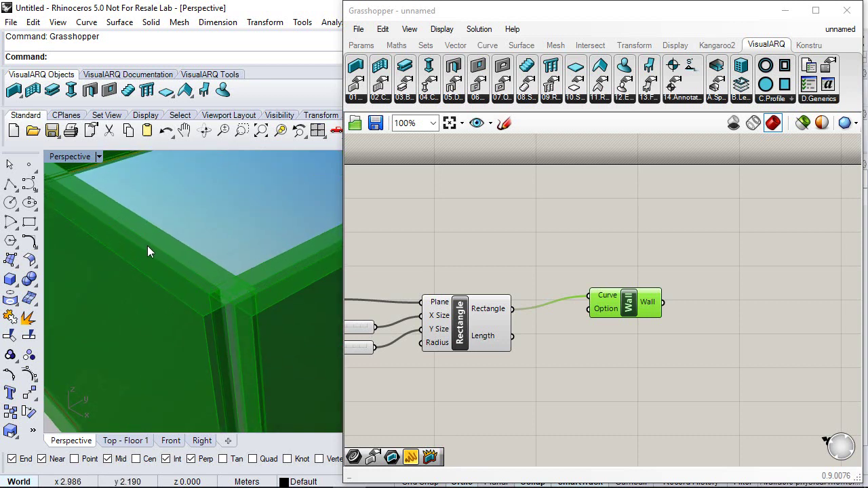
scroll(153, 247, "up", 1)
left_click(578, 329)
left_click_drag(608, 312, 639, 339)
left_click_drag(357, 86, 567, 388)
right_click_drag(634, 375, 559, 349)
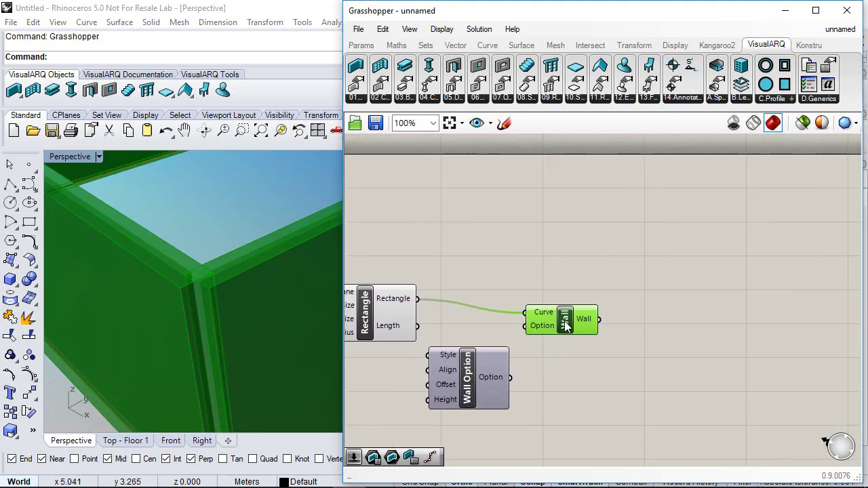
- Rearrange the Wall and Wall Option components and connect the Wall Option output to the Wall's Option input
left_click_drag(566, 319, 665, 218)
left_click_drag(470, 380, 622, 226)
right_click_drag(548, 373, 560, 295)
left_click_drag(563, 269, 565, 297)
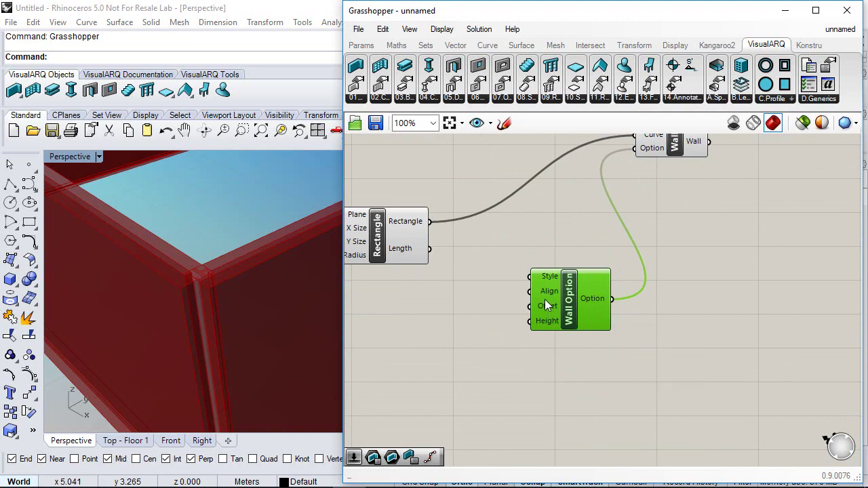
- Add a Wall Alignment selector set to Left and connect it to the Wall Option's Align input
right_click_drag(184, 277, 180, 274)
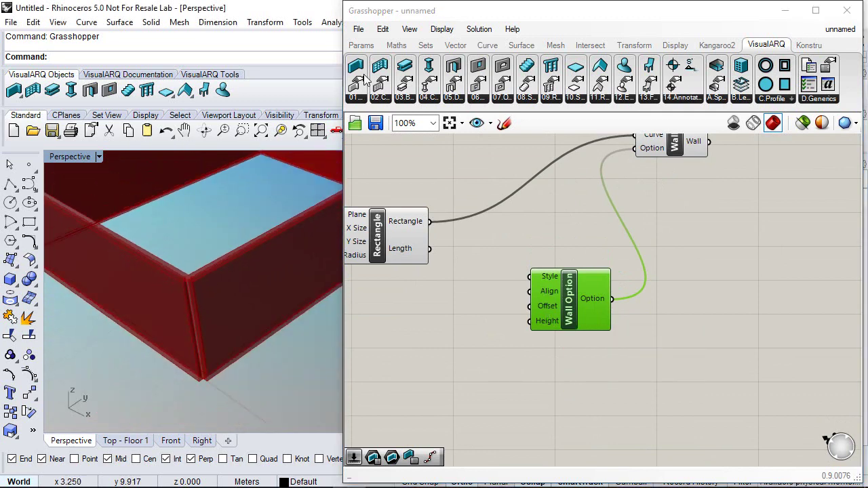
left_click(360, 45)
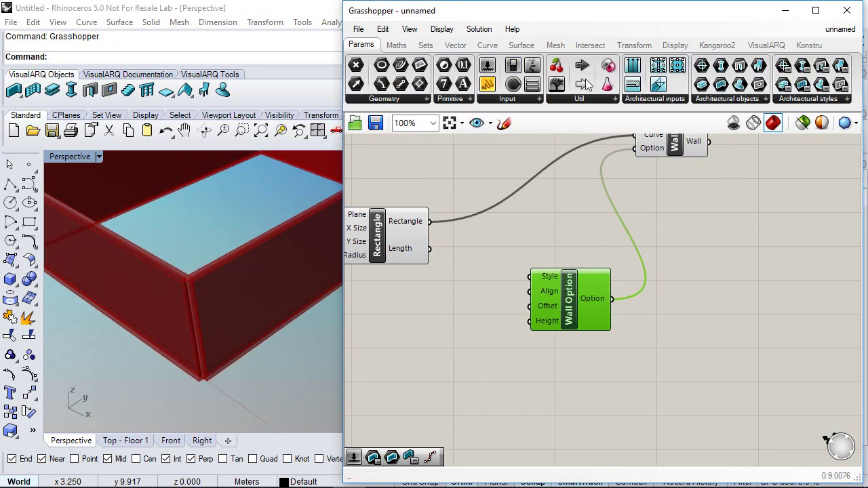
left_click(663, 101)
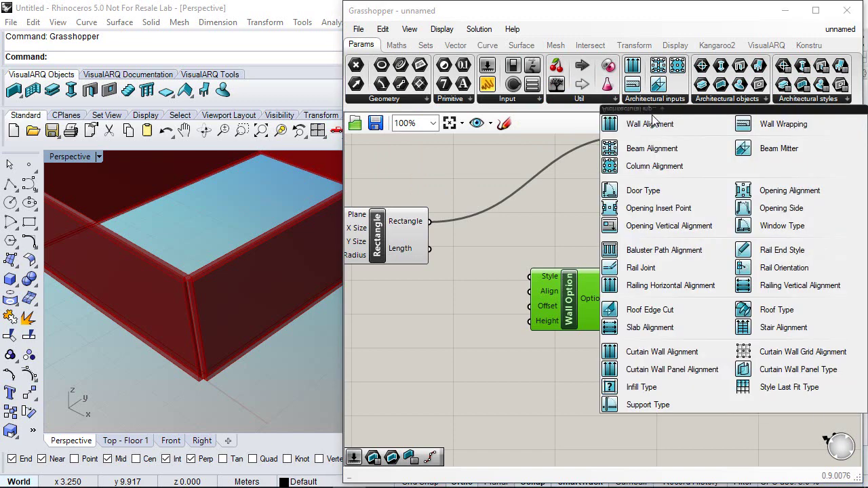
left_click_drag(650, 120, 561, 244)
left_click_drag(456, 297, 456, 297)
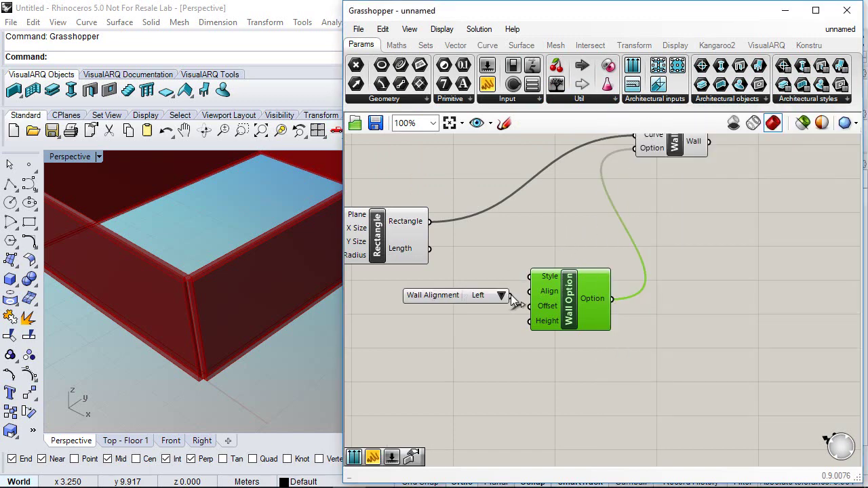
left_click_drag(529, 291, 530, 291)
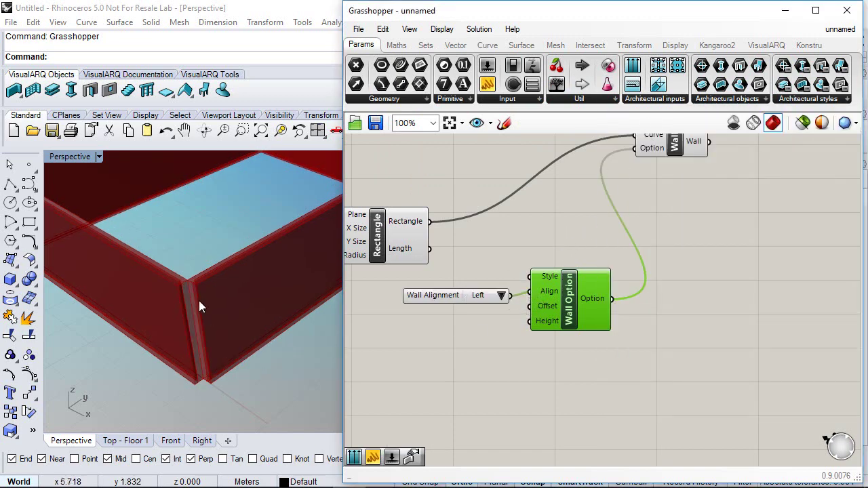
- Add a Wall Style parameter next to the Wall Option's Style input
mouse_move(199, 300)
right_mouse_down()
mouse_move(209, 349)
mouse_move(203, 291)
right_mouse_up()
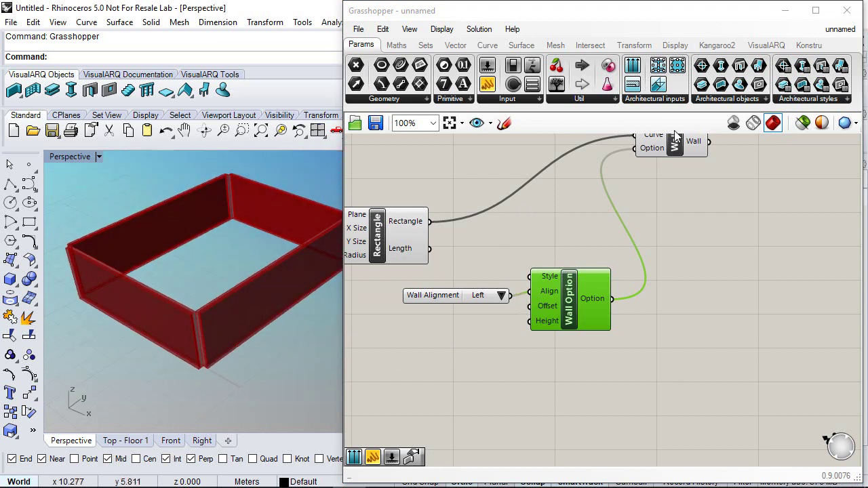
left_click(840, 102)
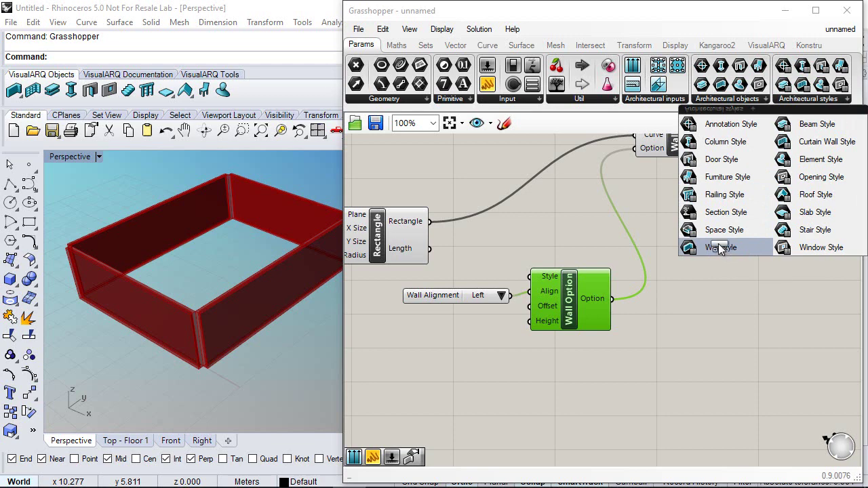
left_click_drag(724, 248, 481, 265)
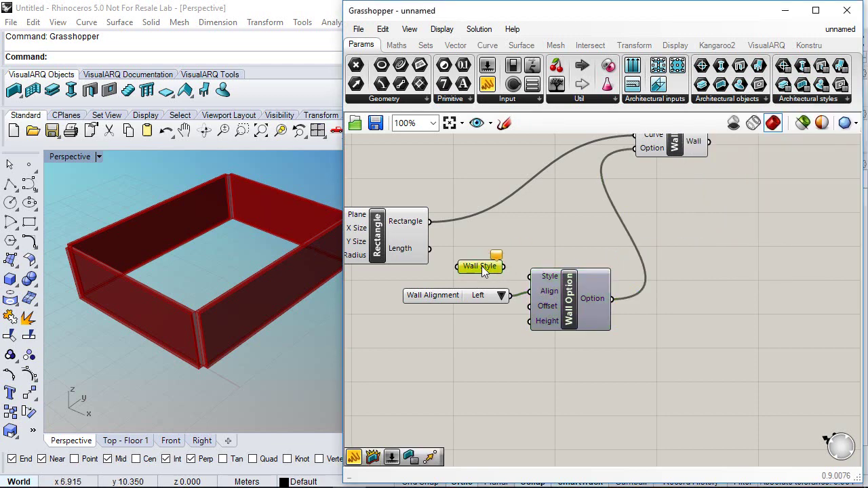
- Set the Wall Style parameter to the Generic 300mm wall style
right_click(481, 268)
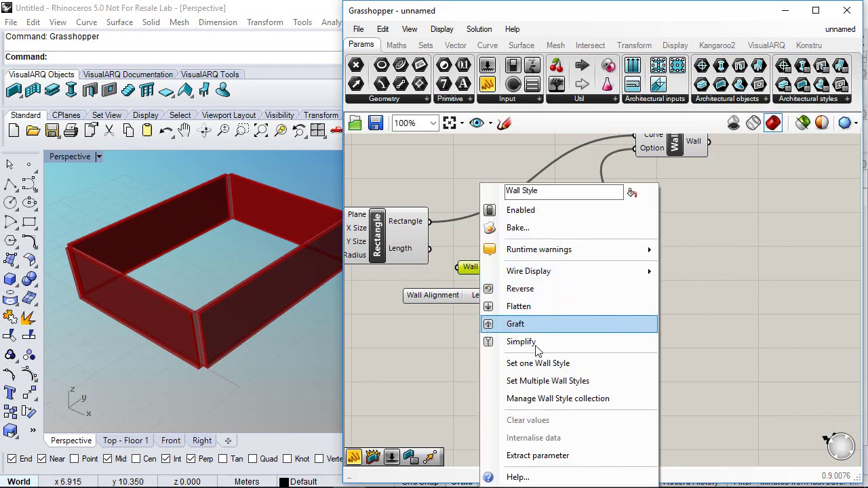
left_click(530, 365)
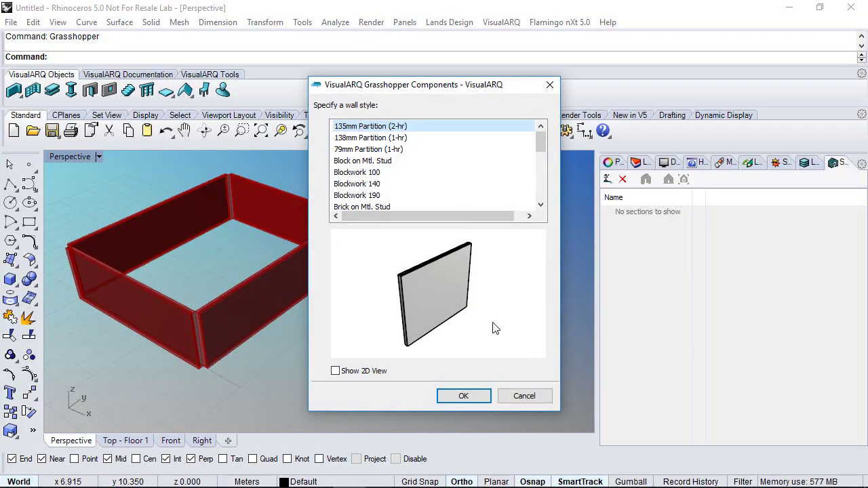
scroll(536, 142, "down", 2)
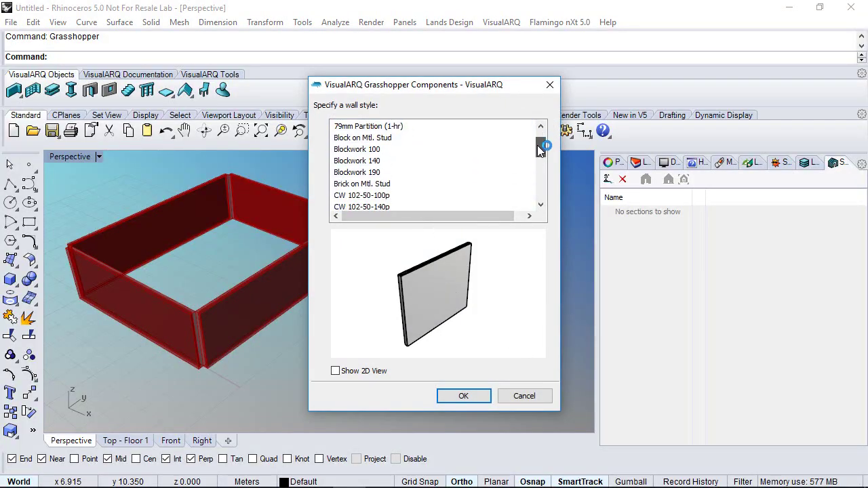
left_click_drag(539, 156, 541, 180)
left_click(380, 196)
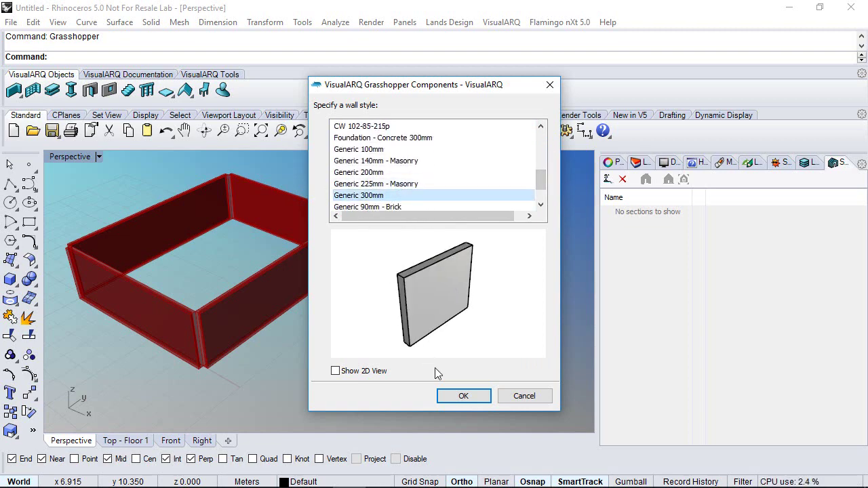
left_click(458, 396)
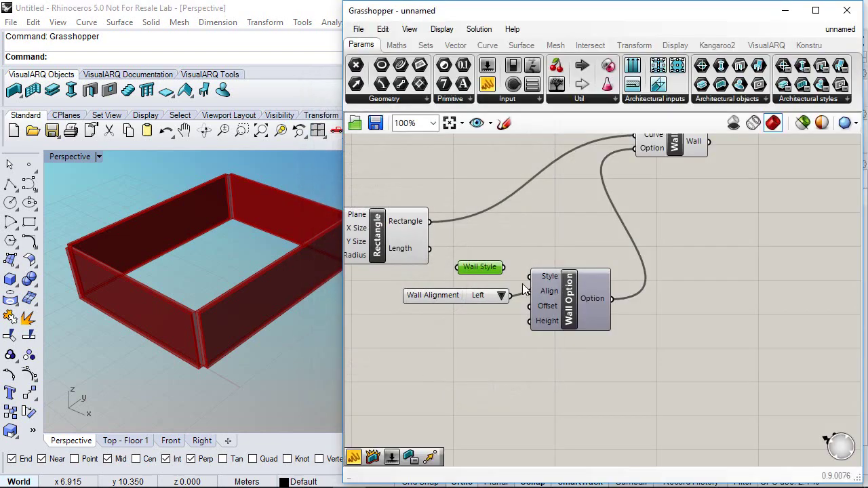
- Connect the Wall Style parameter to the Wall Option's Style input and shift the Wall Option component slightly away from its inputs
left_click_drag(504, 267, 531, 277)
right_click_drag(215, 336, 180, 328)
left_click_drag(583, 293, 598, 297)
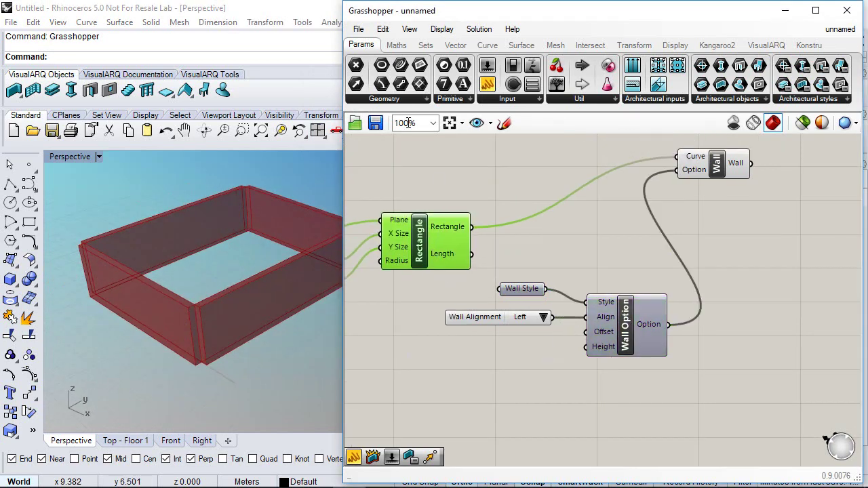
- Add a number slider below the Wall Alignment selector with a minimum of 2 and a maximum of 5
left_click_drag(487, 65, 479, 389)
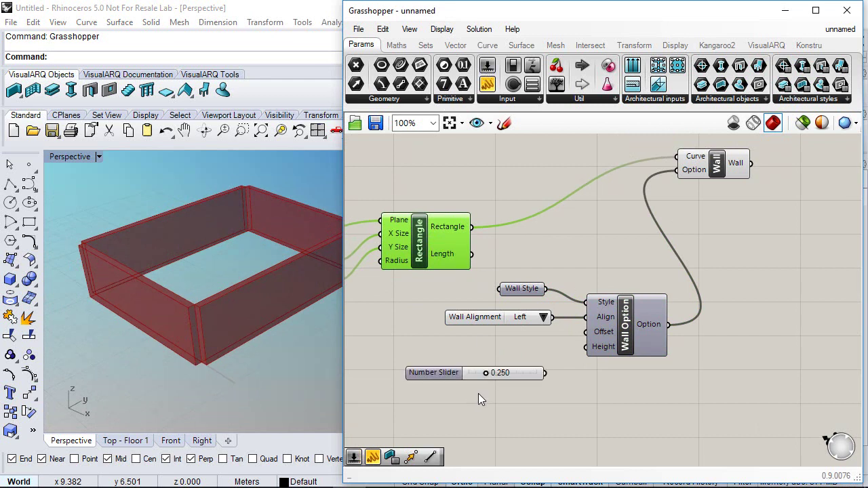
right_click(514, 370)
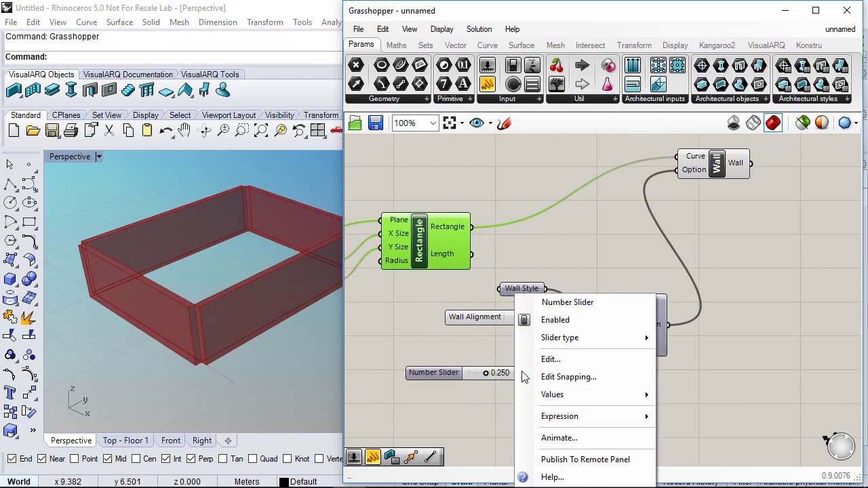
left_click(566, 365)
double_click(598, 384)
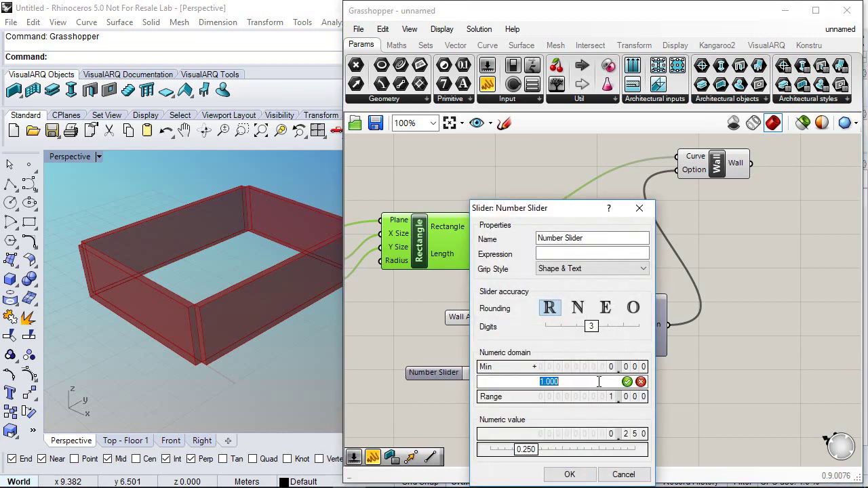
type("5")
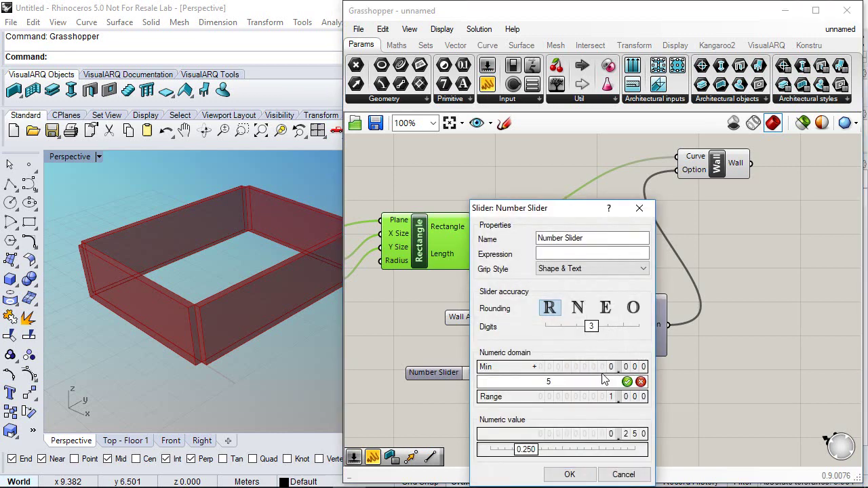
left_click(612, 366)
double_click(613, 366)
type("2")
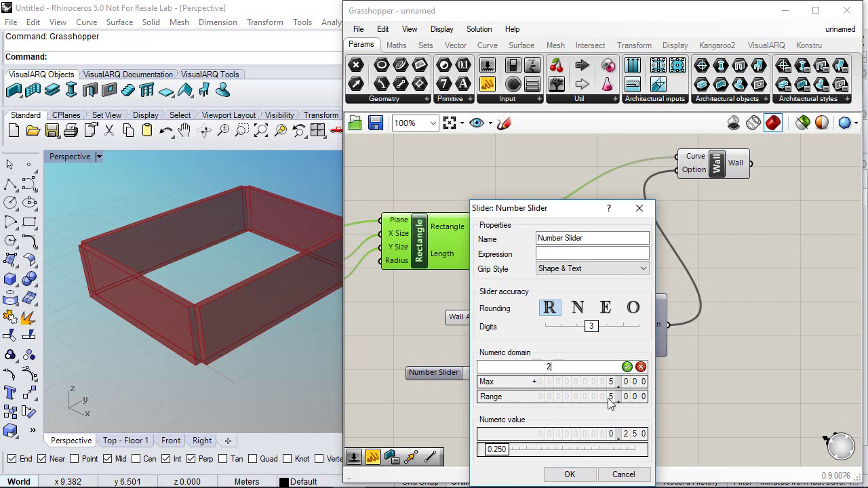
left_click(627, 367)
left_click(567, 474)
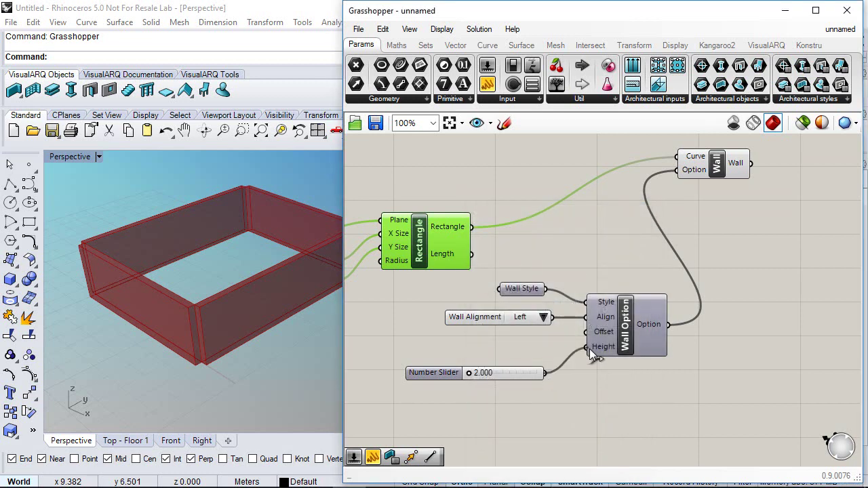
- Connect the new slider to the Wall Option's Height input with a value of 2.870 and rename it "Floor height"
mouse_move(476, 371)
left_mouse_down()
mouse_move(502, 372)
mouse_move(488, 374)
left_mouse_up()
right_click(447, 371)
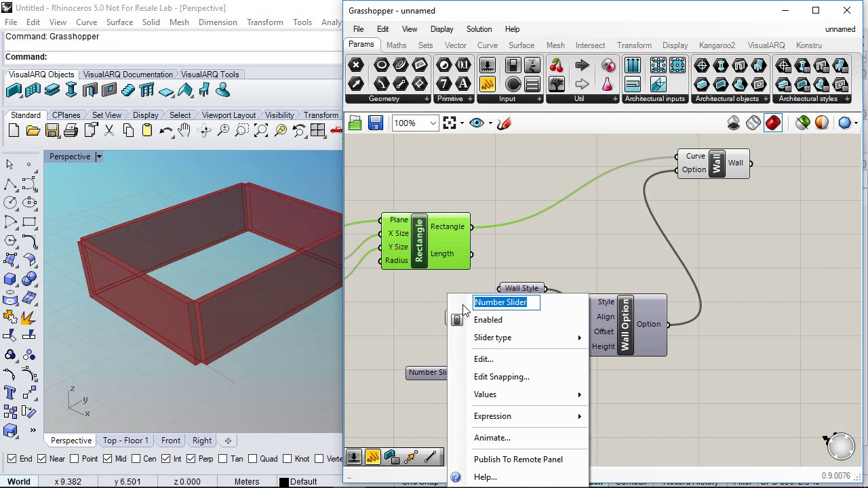
type("fLOO")
key("BackSpace")
key("BackSpace")
key("BackSpace")
key("BackSpace")
type("Fll")
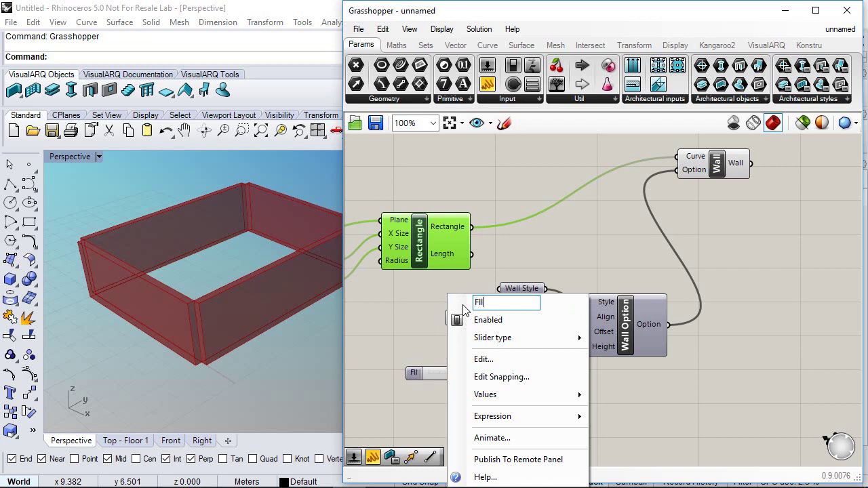
key("BackSpace")
type("oor height")
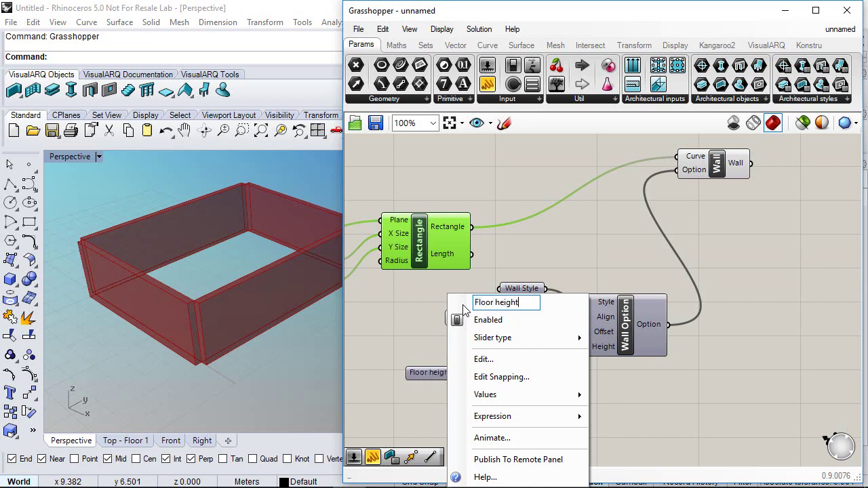
left_click(606, 367)
- Move the Floor height slider below the rectangle's size sliders and nudge the Wall component closer to the Wall Option
scroll(545, 363, "down", 1)
right_click_drag(545, 364, 607, 354)
left_click_drag(587, 363, 431, 351)
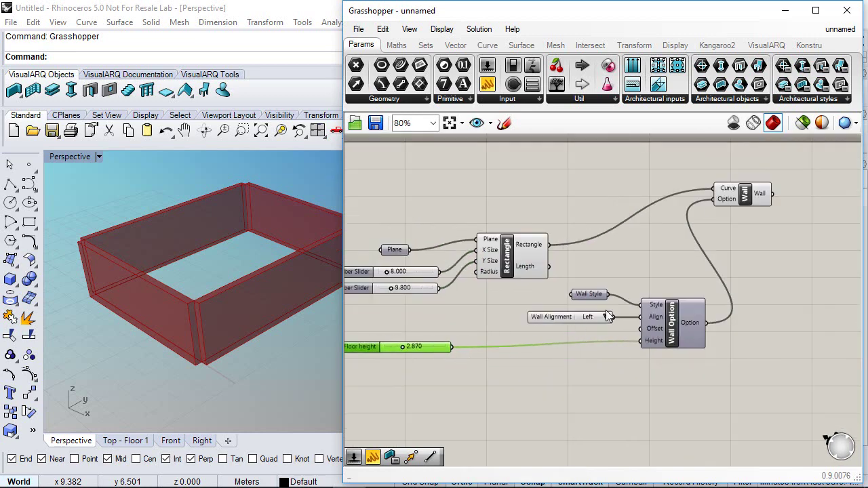
right_click_drag(627, 296, 494, 300)
right_click_drag(586, 256, 519, 257)
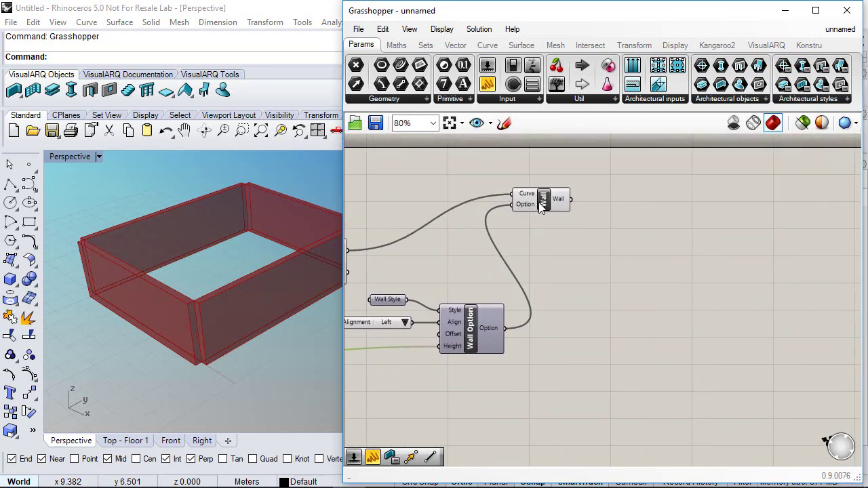
left_click_drag(540, 204, 552, 214)
right_click_drag(125, 275, 145, 269)
scroll(145, 269, "down", 5)
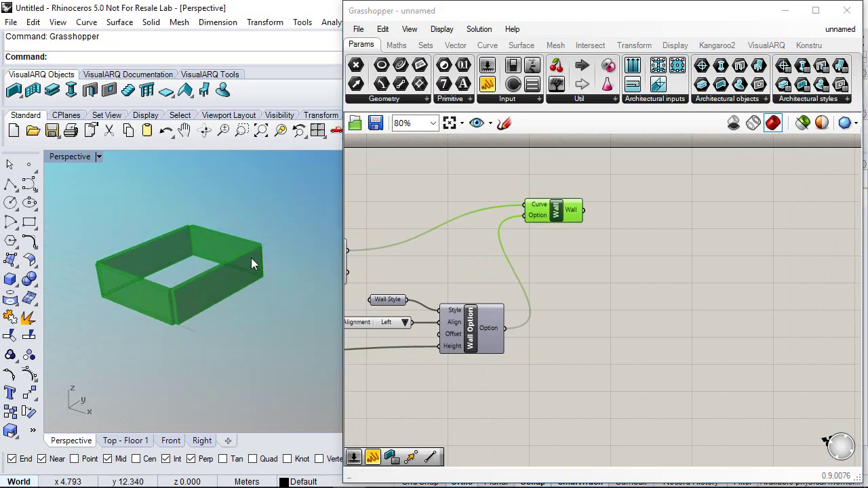
- Add a VisualARQ Window component beyond the Wall component's output
left_click(765, 45)
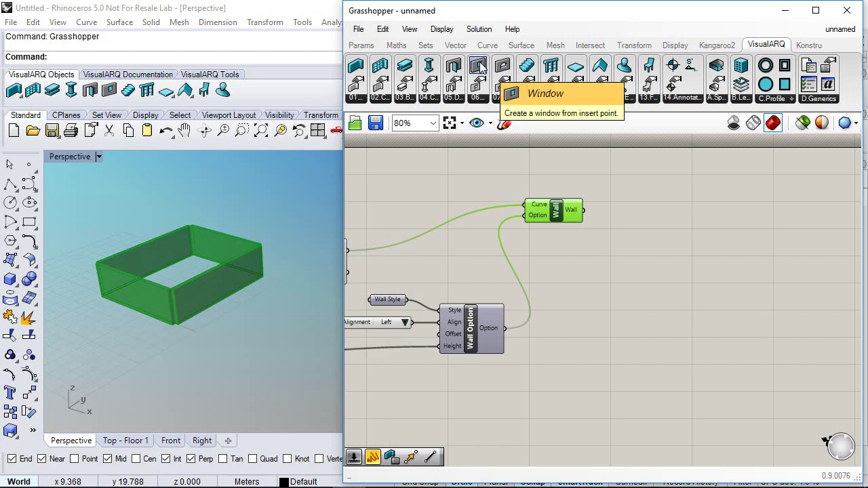
left_click_drag(480, 66, 680, 245)
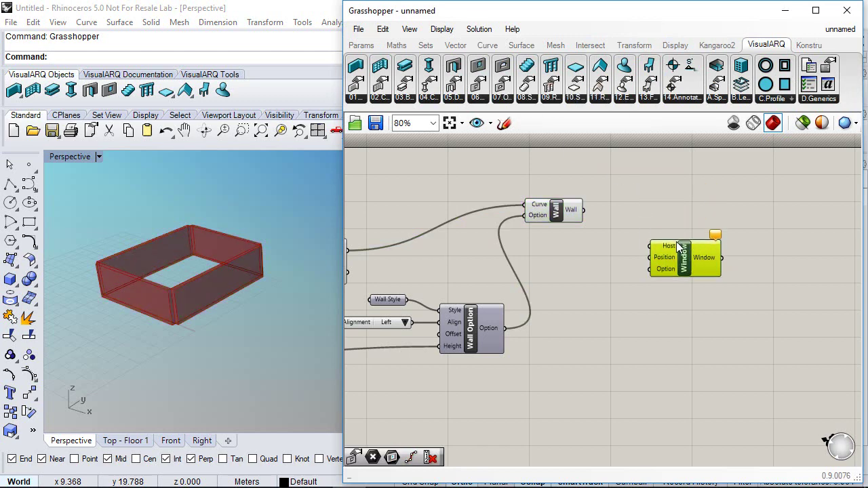
scroll(677, 242, "up", 2)
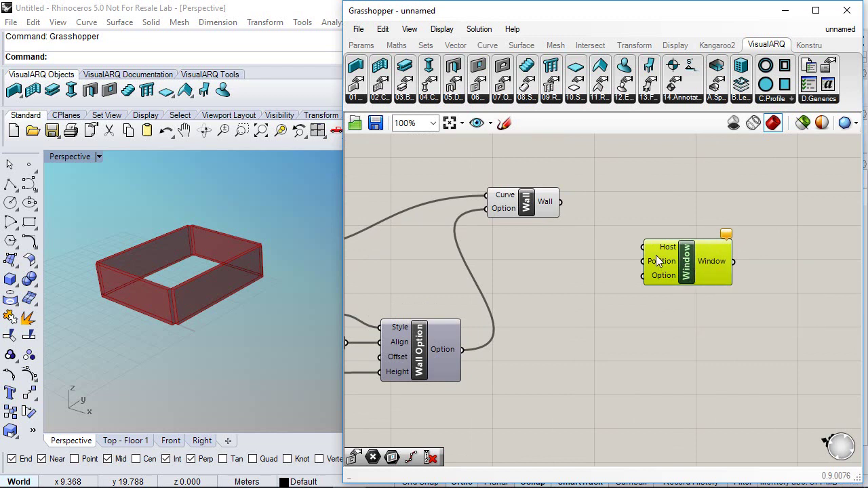
scroll(193, 302, "up", 3)
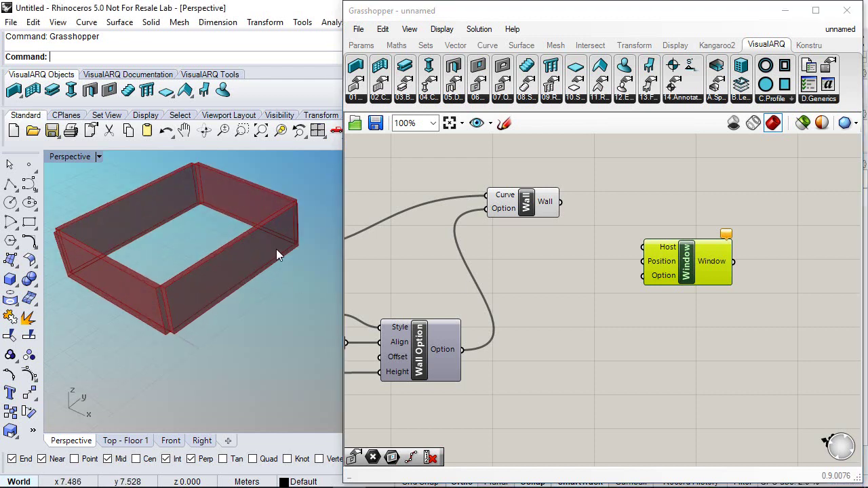
left_click(536, 283)
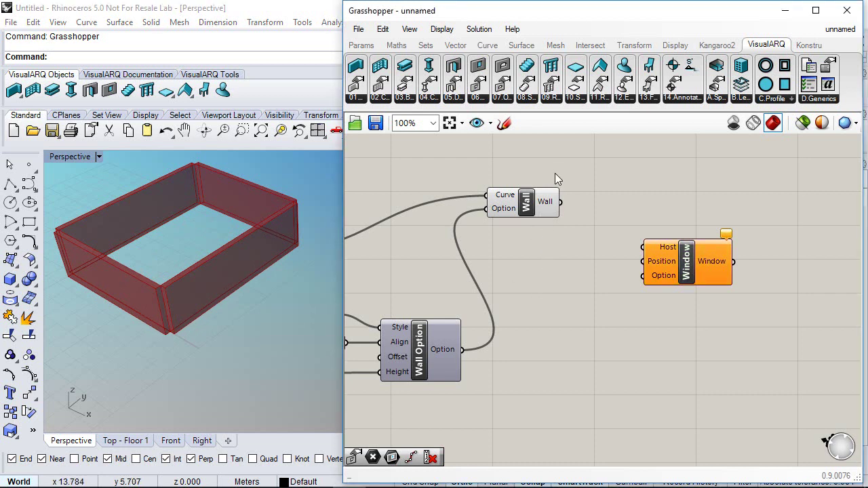
right_click_drag(552, 267, 584, 254)
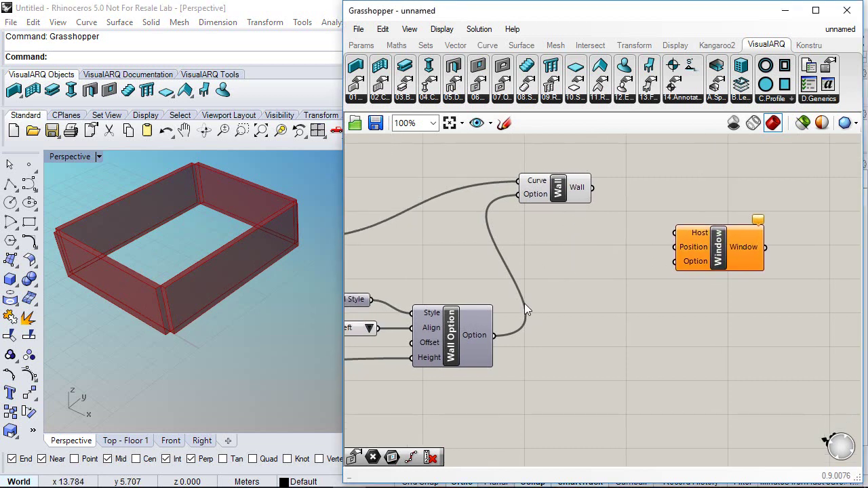
- Add a Divide Curve component below the Window component
left_click(452, 45)
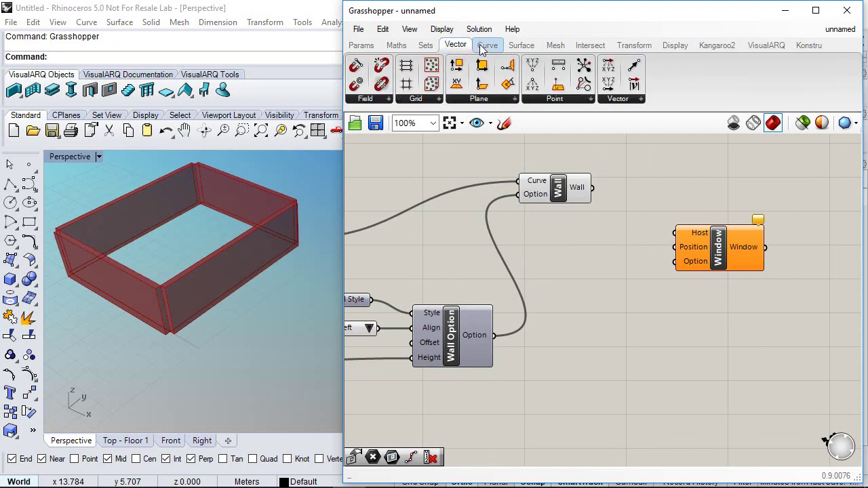
left_click(482, 47)
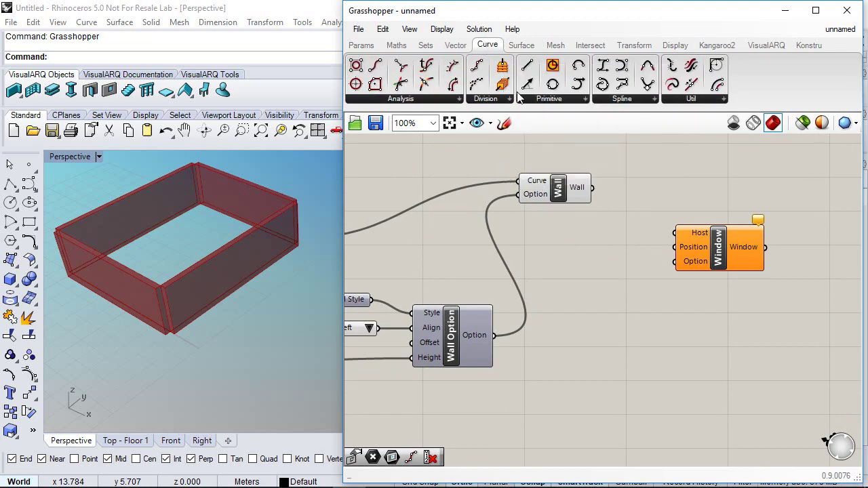
left_click(495, 100)
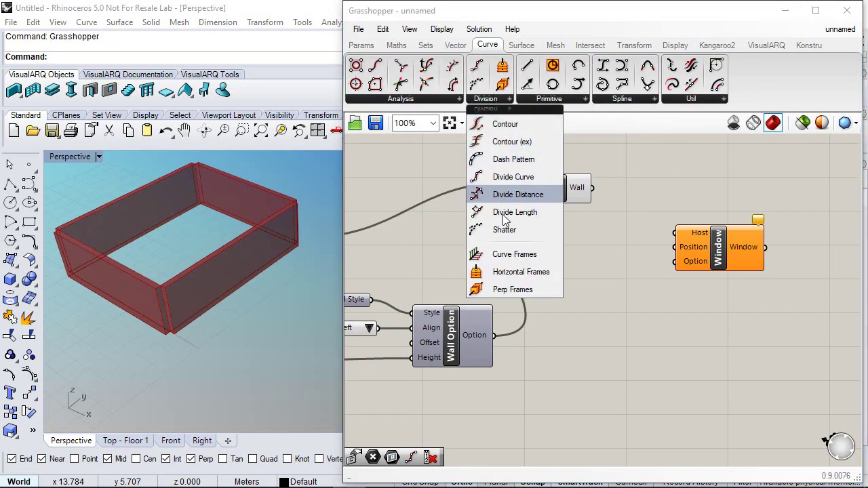
left_click_drag(515, 179, 612, 339)
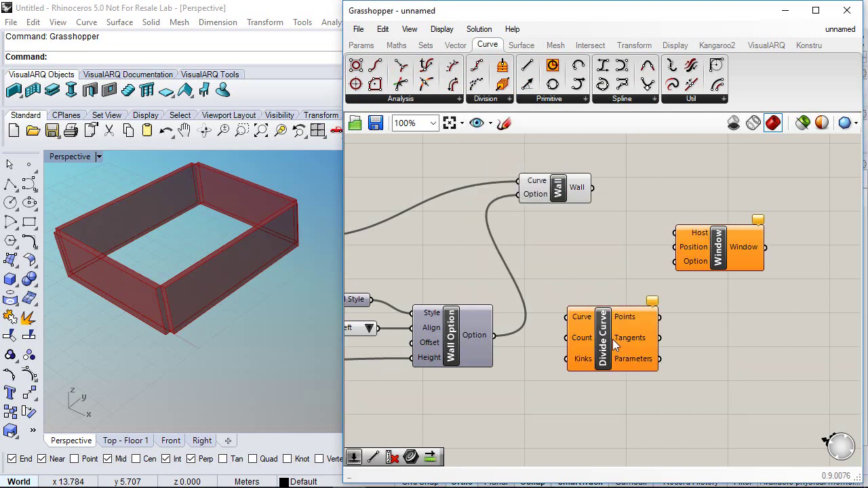
scroll(613, 339, "down", 3)
scroll(566, 279, "up", 2)
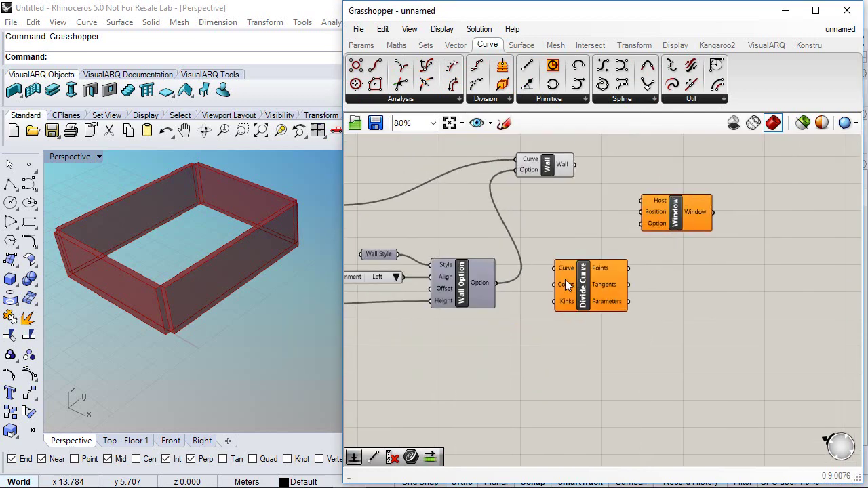
- Connect the Rectangle output to Divide Curve's Curve input and reposition the Divide Curve and Wall Option components
right_click_drag(565, 279, 647, 286)
left_click_drag(406, 202, 622, 268)
left_click_drag(664, 288, 704, 299)
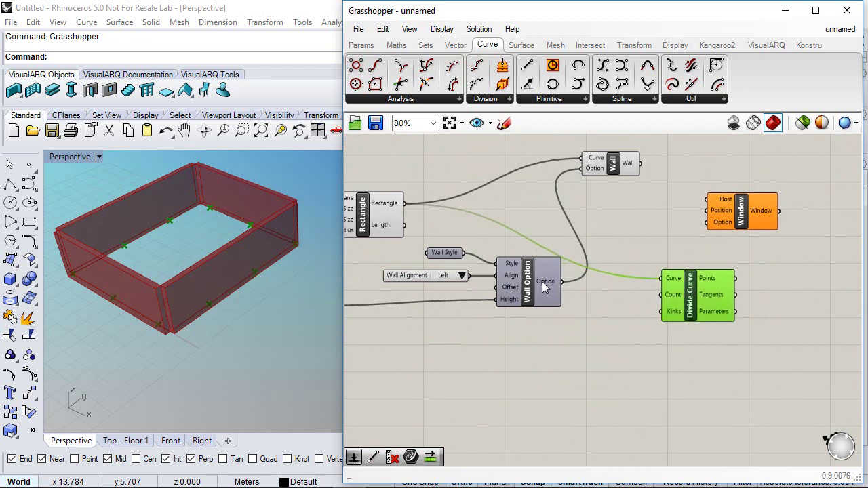
left_click_drag(542, 281, 544, 293)
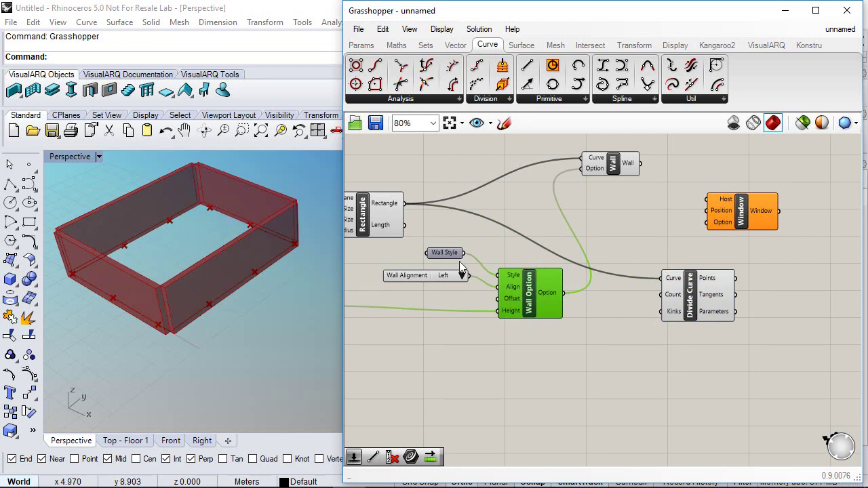
left_click_drag(645, 278, 661, 278)
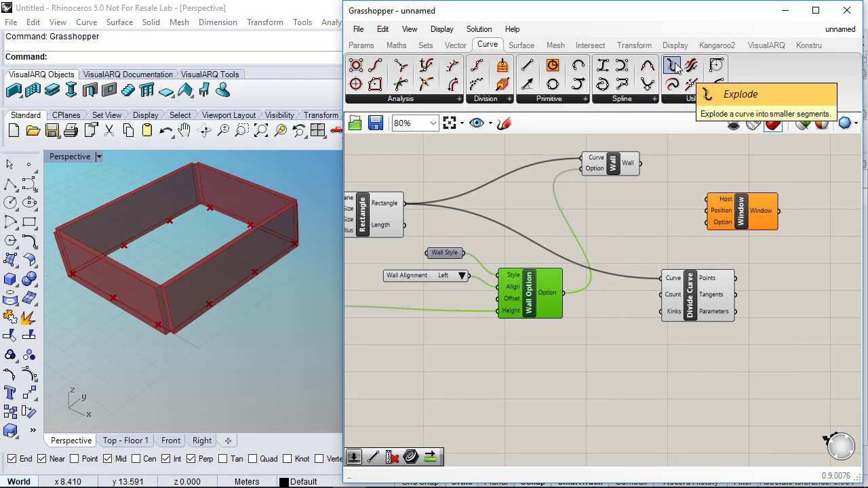
- Add an Explode curve component near the Wall Option and shift the Wall Option to make room
left_click_drag(673, 68, 606, 354)
right_click_drag(639, 325, 577, 334)
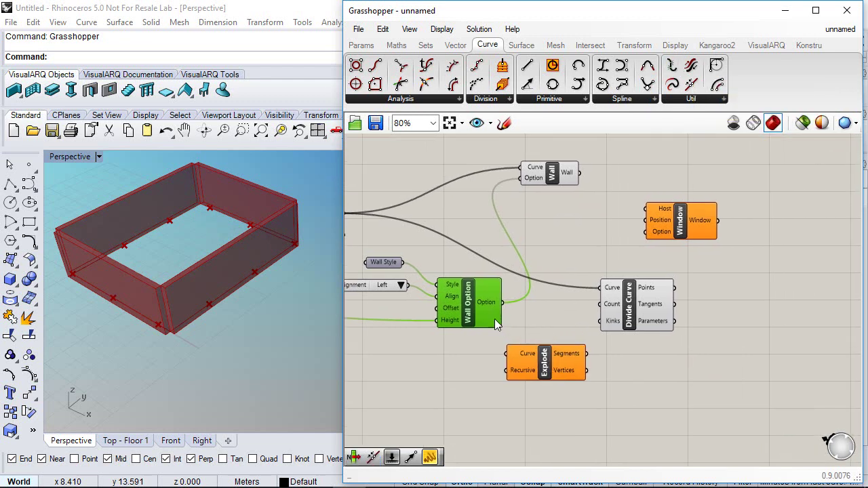
left_click_drag(479, 306, 469, 316)
right_click_drag(513, 291, 574, 277)
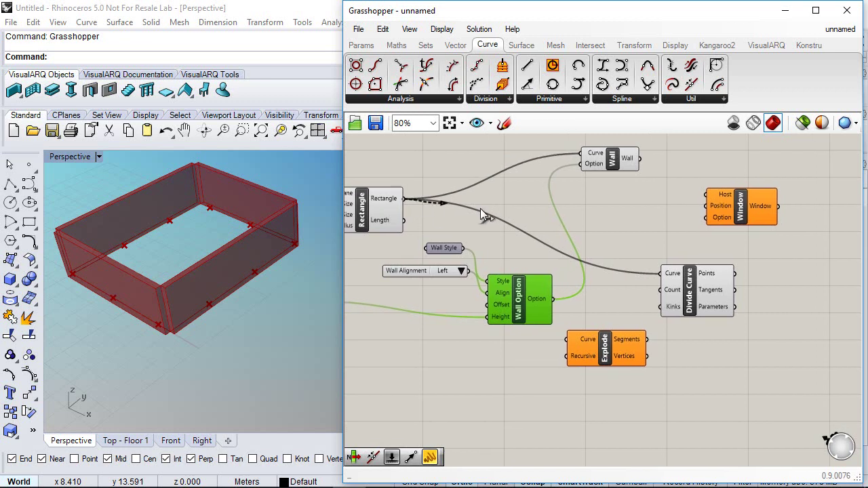
- Connect the Rectangle output to Explode's Curve input and arrange Explode between the Rectangle and Divide Curve components
left_click_drag(484, 215, 592, 239)
right_click_drag(633, 247, 595, 246)
left_click_drag(666, 286, 700, 290)
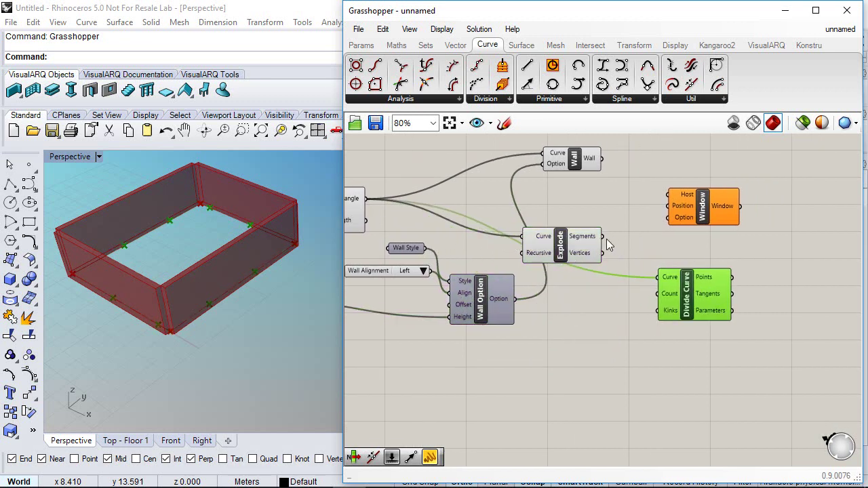
- Connect Explode's Segments output to Divide Curve's Curve input, replacing the Rectangle wire, and move Divide Curve slightly lower
left_click_drag(608, 239, 658, 276)
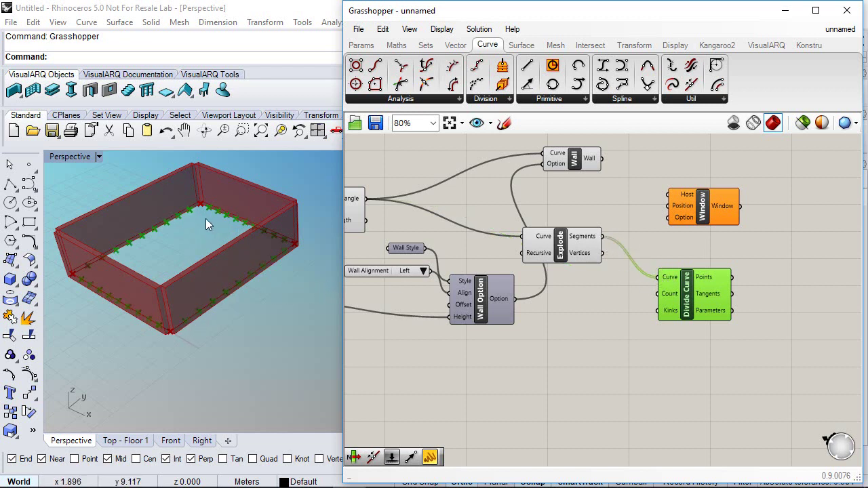
right_click_drag(612, 308, 626, 259)
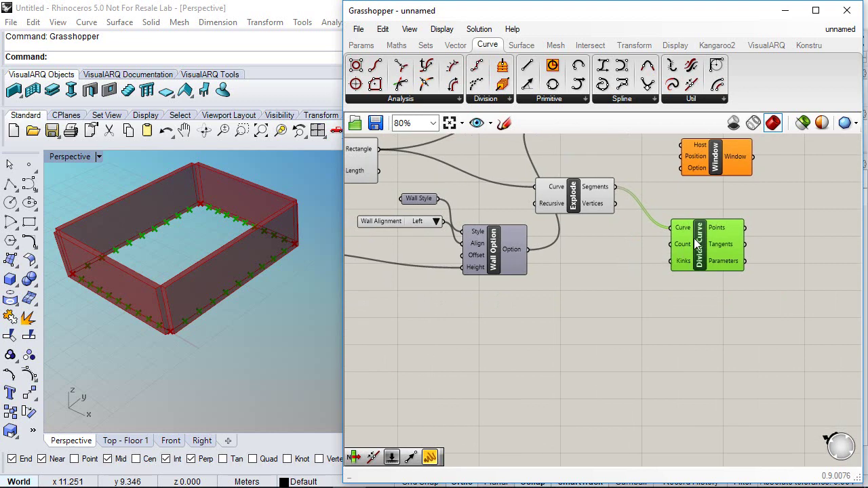
left_click_drag(694, 238, 694, 269)
right_click_drag(612, 276, 688, 281)
scroll(689, 281, "down", 1)
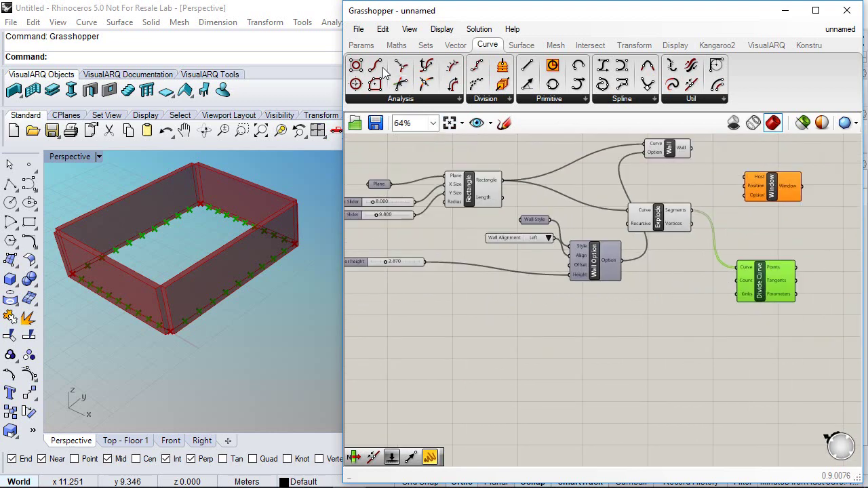
- Add a Number Slider below the Wall Option component and set its slider type to integer
left_click(361, 45)
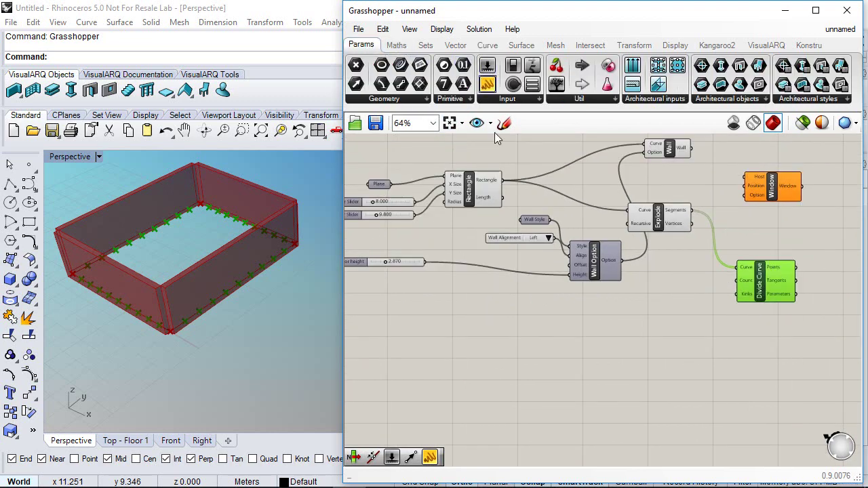
left_click_drag(502, 300, 499, 305)
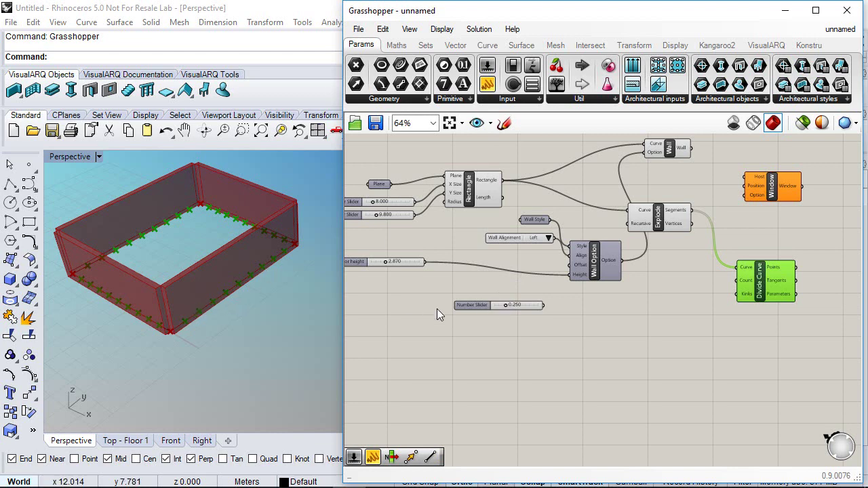
right_click_drag(492, 311, 471, 306)
scroll(469, 305, "up", 2)
right_click(458, 297)
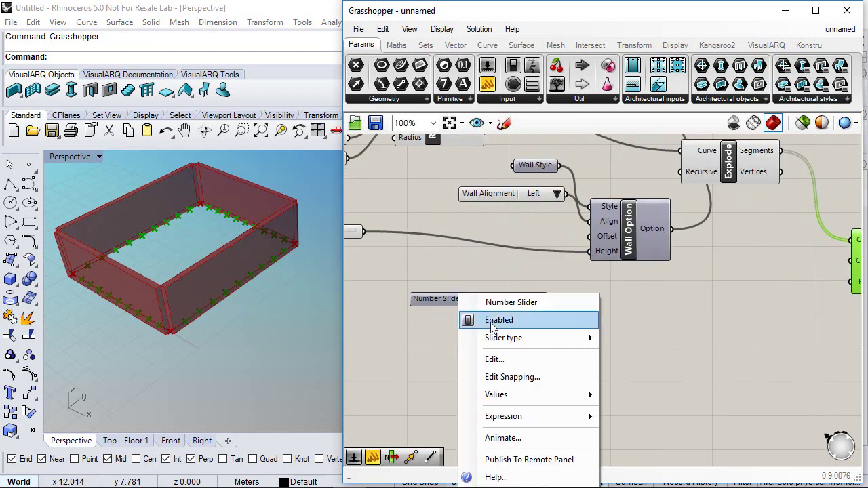
mouse_move(507, 339)
left_click(632, 352)
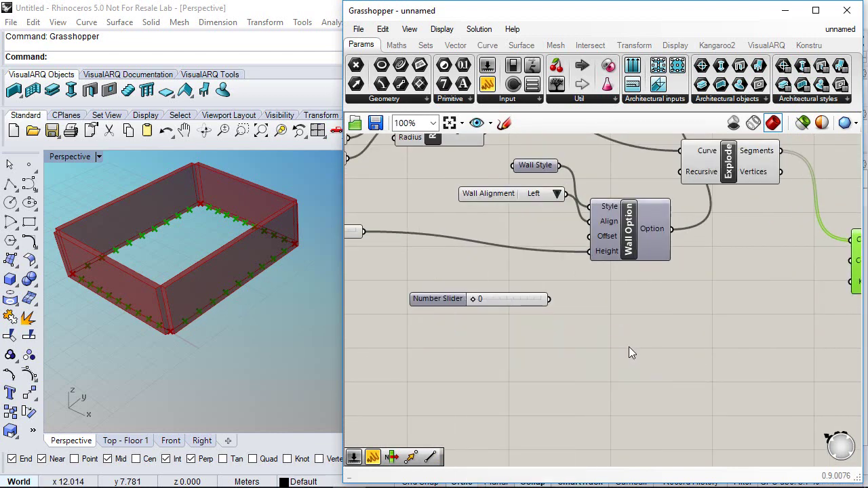
- Set the new integer slider's minimum to 1 and its maximum to 10
right_click(505, 299)
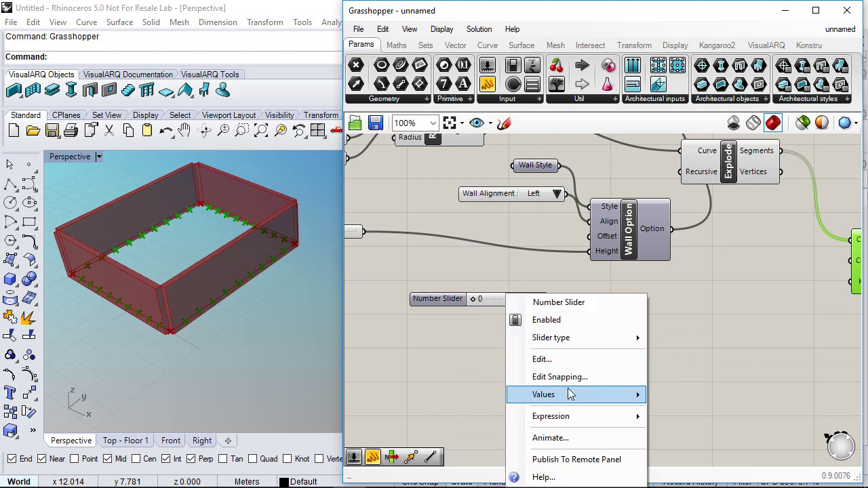
mouse_move(570, 395)
left_click(719, 397)
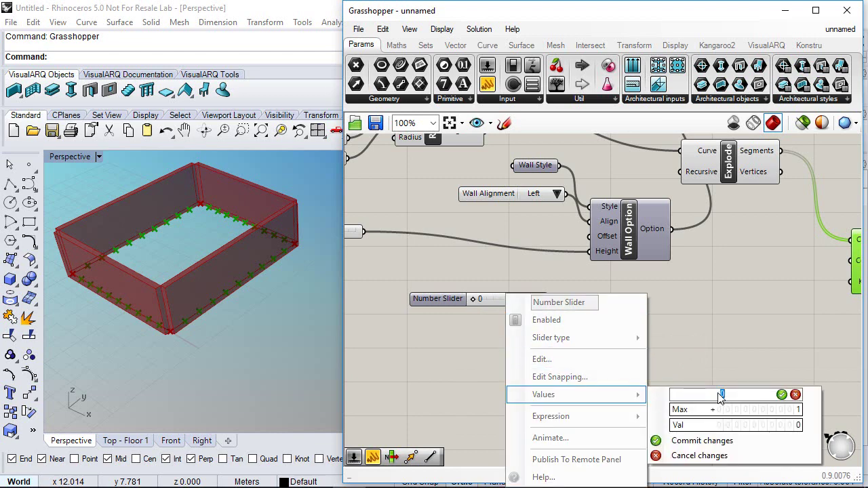
type("1")
left_click(781, 394)
left_click(767, 407)
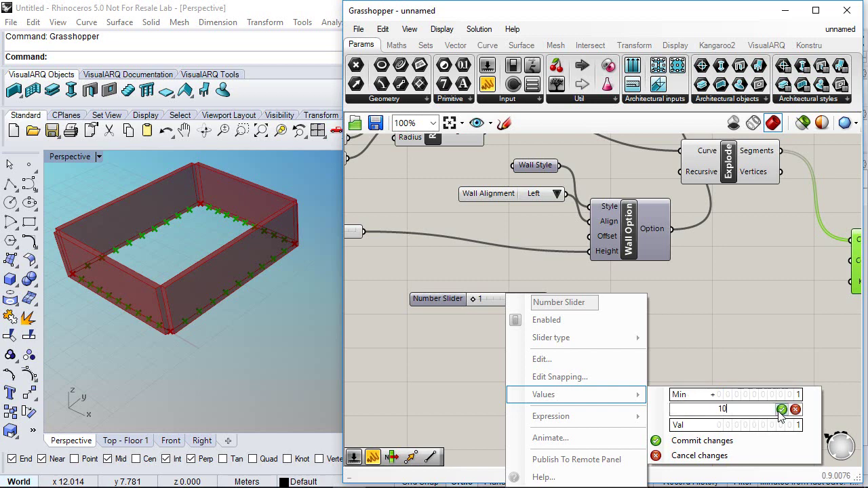
left_click(781, 409)
left_click(720, 441)
scroll(597, 349, "down", 1)
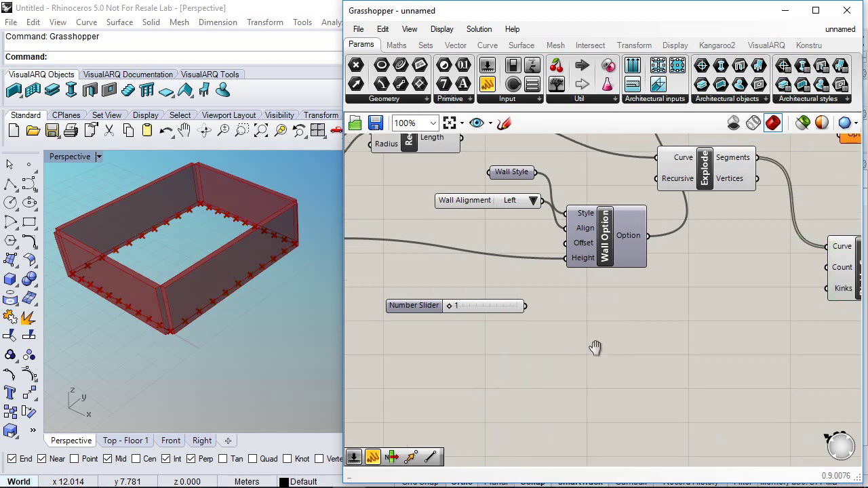
- Connect the integer slider to Divide Curve's Count input and set the slider to 4
left_click_drag(517, 323, 750, 292)
scroll(458, 324, "up", 1)
left_click_drag(453, 319, 473, 318)
right_click_drag(528, 321, 602, 316)
scroll(495, 314, "up", 1)
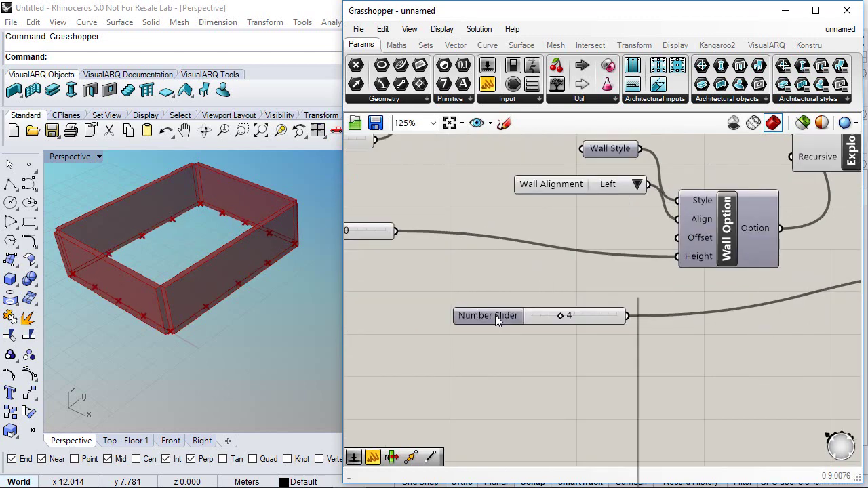
- Rename the slider feeding Divide Curve as Window Count
right_click(495, 314)
left_click_drag(581, 303, 492, 305)
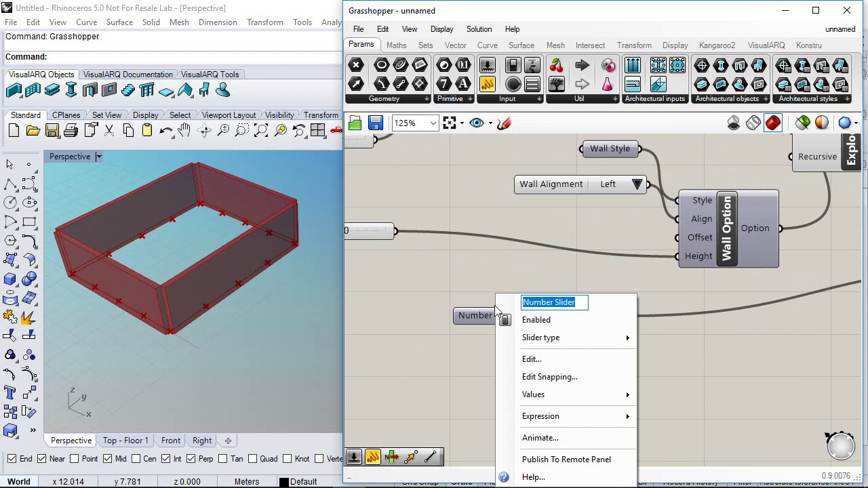
type("Window Co")
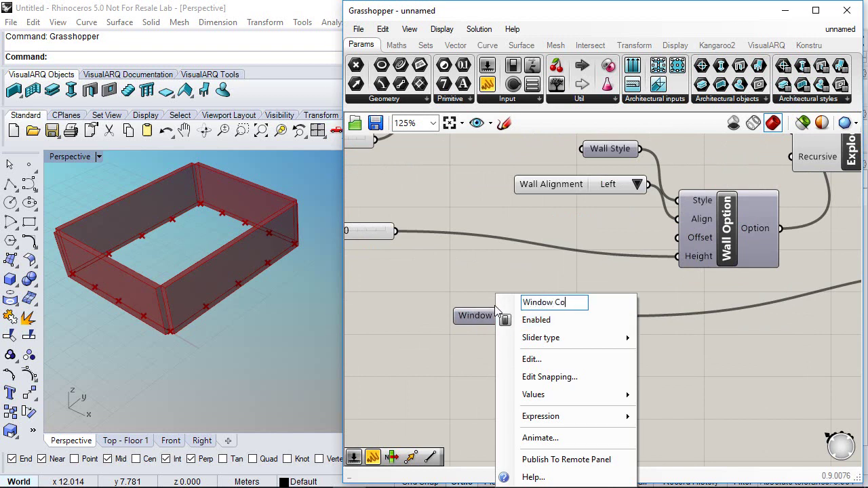
type("unt")
key("Return")
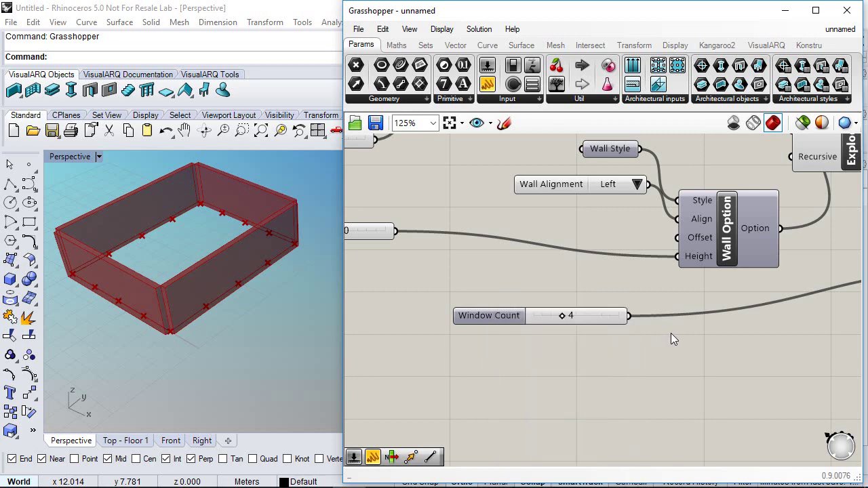
- Add an Addition component just below the Window Count slider's output
scroll(670, 333, "down", 1)
right_click_drag(671, 333, 525, 324)
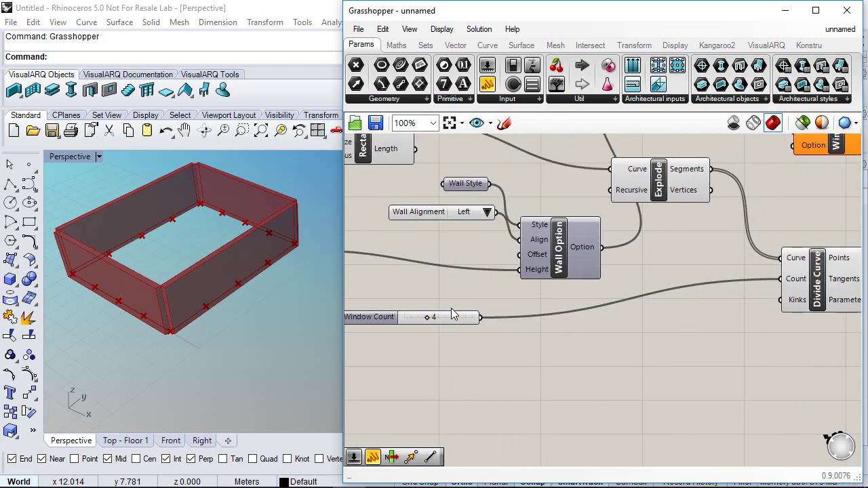
right_click_drag(419, 319, 454, 323)
scroll(453, 322, "up", 1)
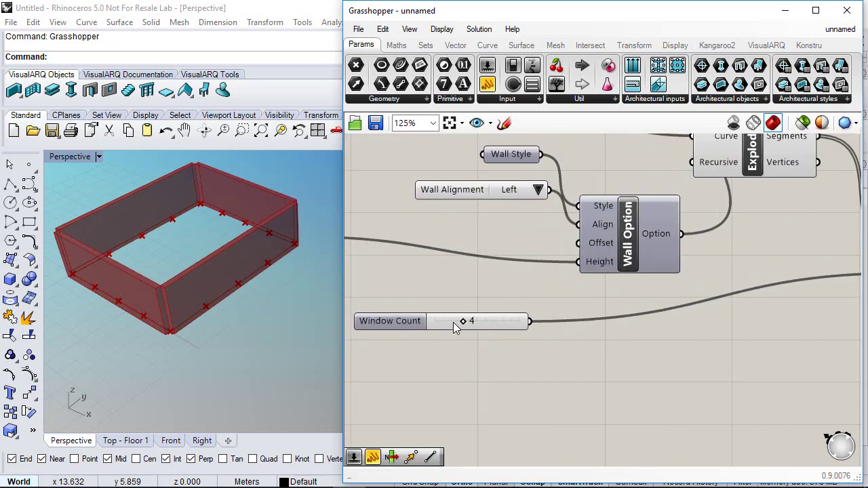
scroll(201, 310, "up", 2)
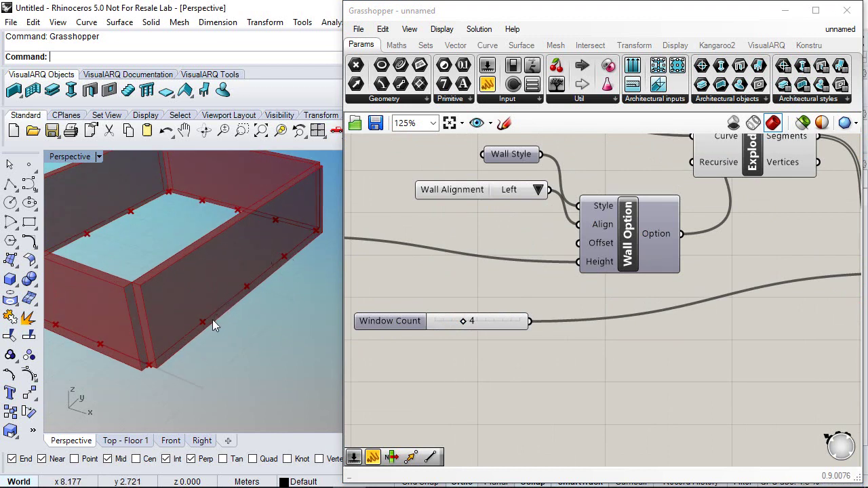
right_click_drag(517, 322, 486, 322)
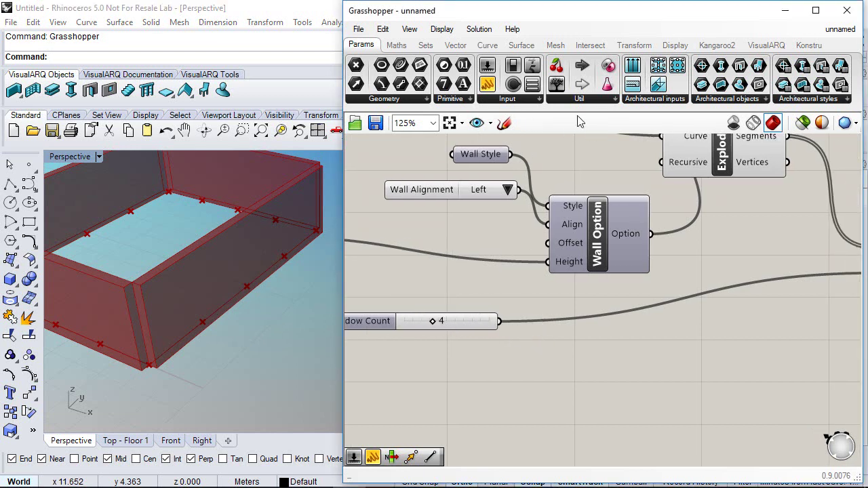
left_click(402, 46)
left_click_drag(430, 65, 557, 350)
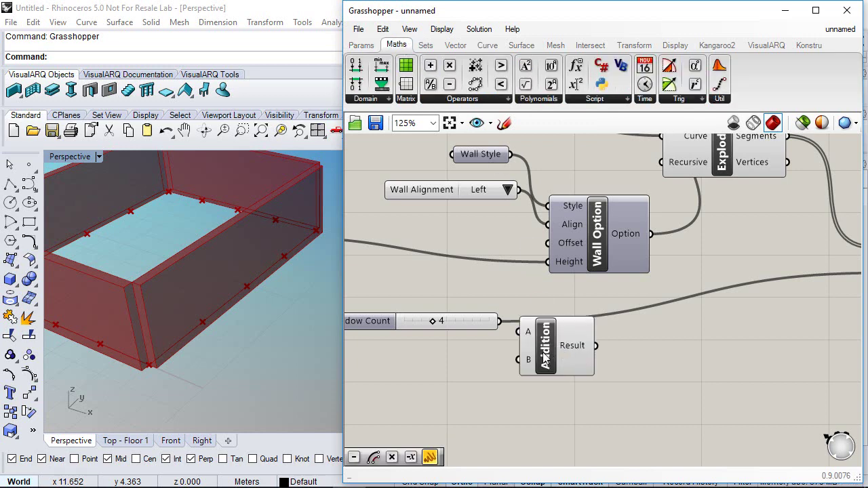
- Set the Addition component's B input to a fixed value of 1
right_click(549, 362)
mouse_move(597, 370)
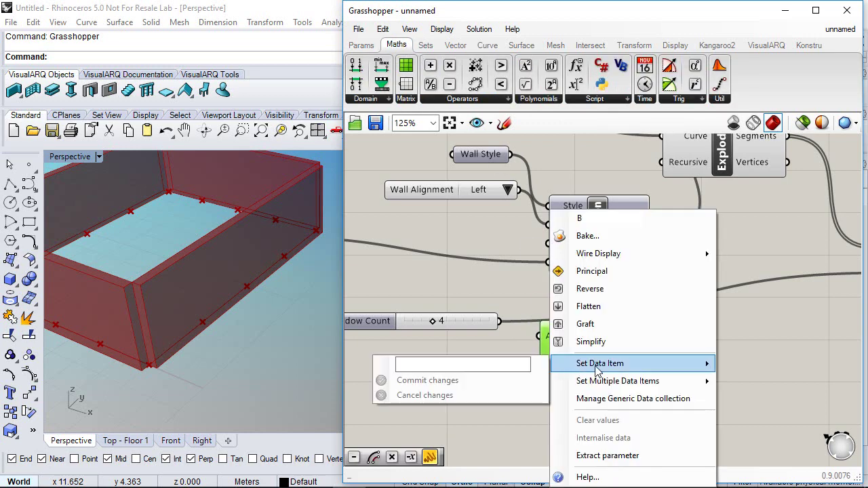
left_click(520, 368)
type("1")
left_click(477, 382)
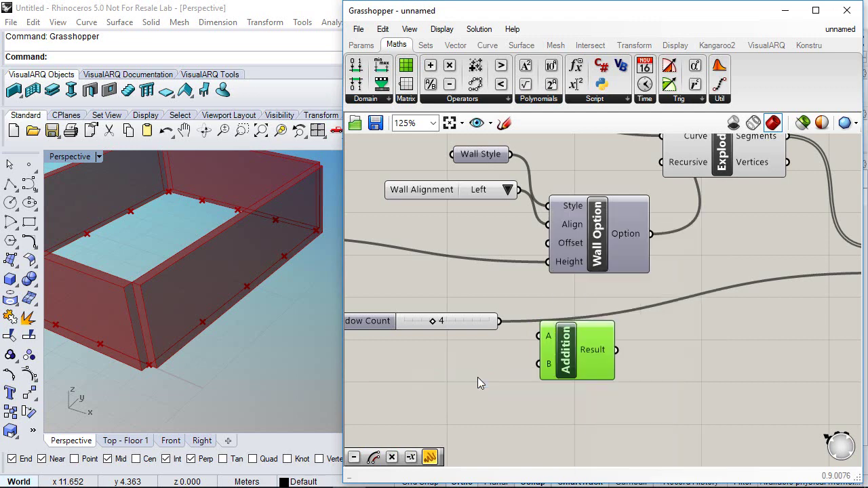
- Connect Window Count to Addition's A input and route Addition's Result into Divide Curve's Count input
scroll(532, 337, "down", 2)
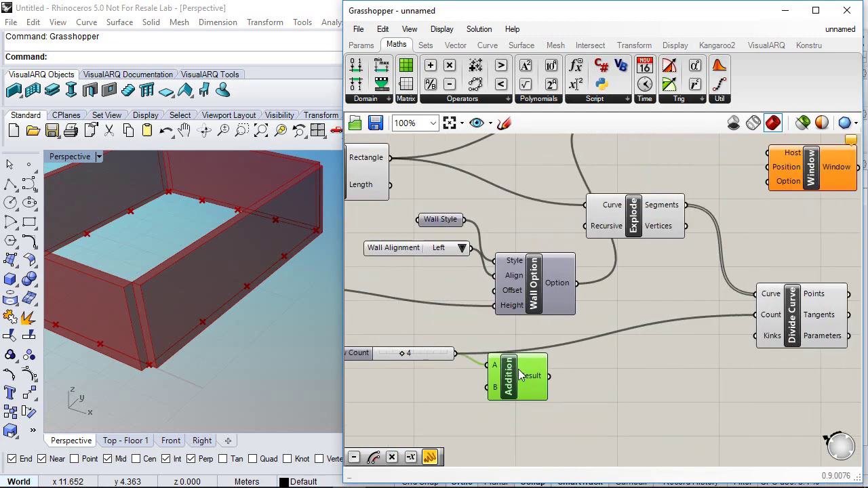
left_click_drag(550, 377, 754, 315)
right_click_drag(441, 360, 500, 358)
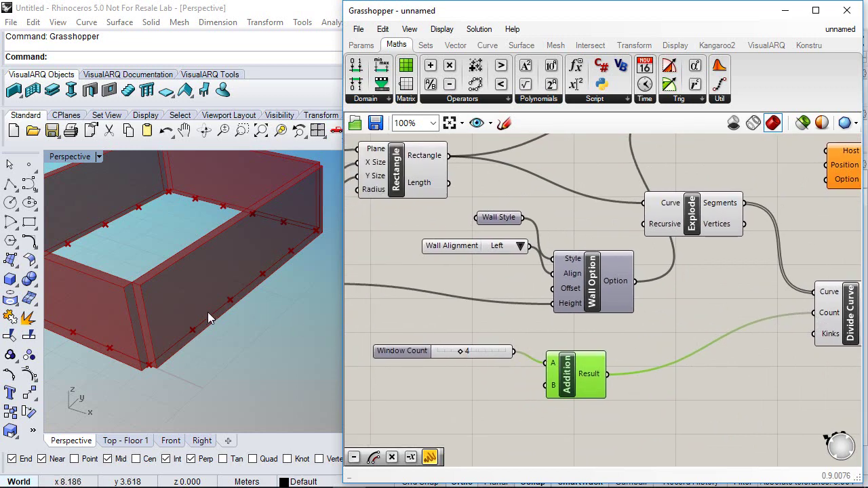
- Examine the division points along the base of the walls, highlighting the Divide Curve output in the model
mouse_move(222, 328)
right_mouse_down()
mouse_move(206, 332)
mouse_move(208, 310)
mouse_move(212, 329)
right_mouse_up()
scroll(211, 330, "down", 5)
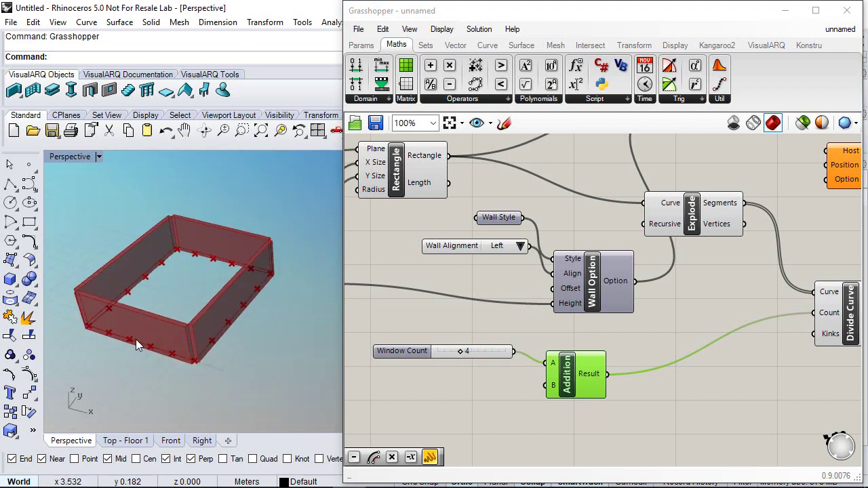
right_click_drag(554, 363, 480, 341)
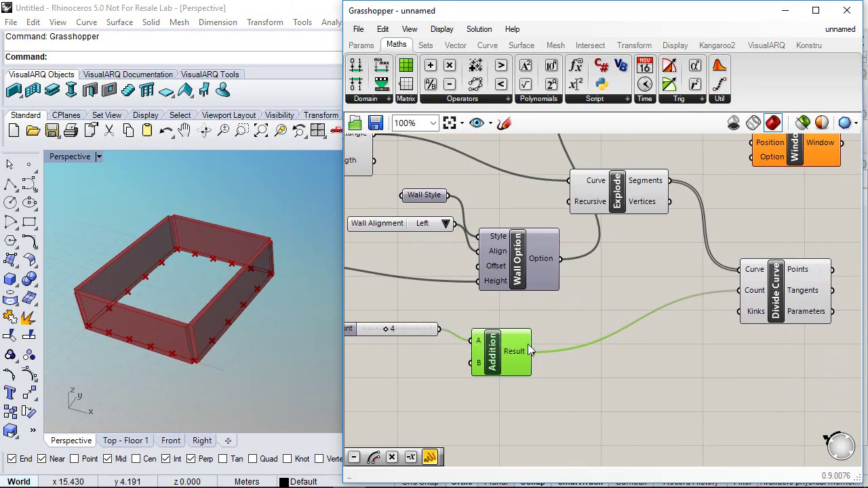
left_click(585, 360)
right_click_drag(640, 343, 526, 344)
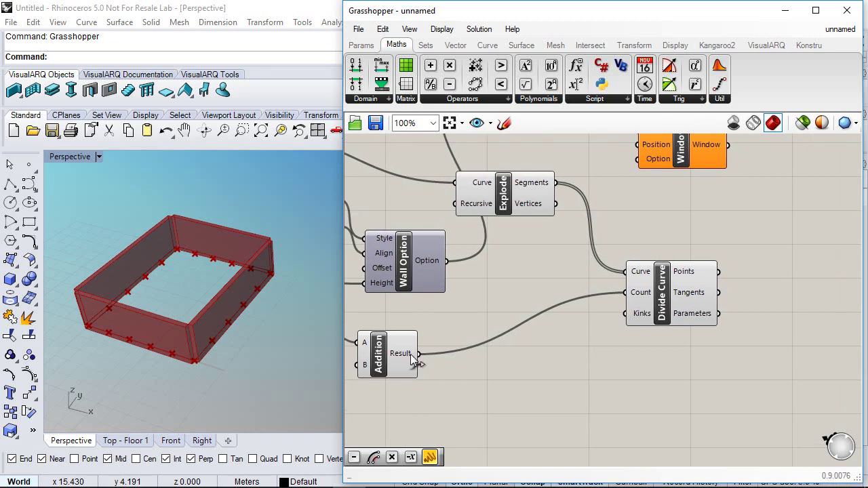
left_click(691, 282)
right_click_drag(252, 347, 247, 341)
scroll(187, 348, "up", 5)
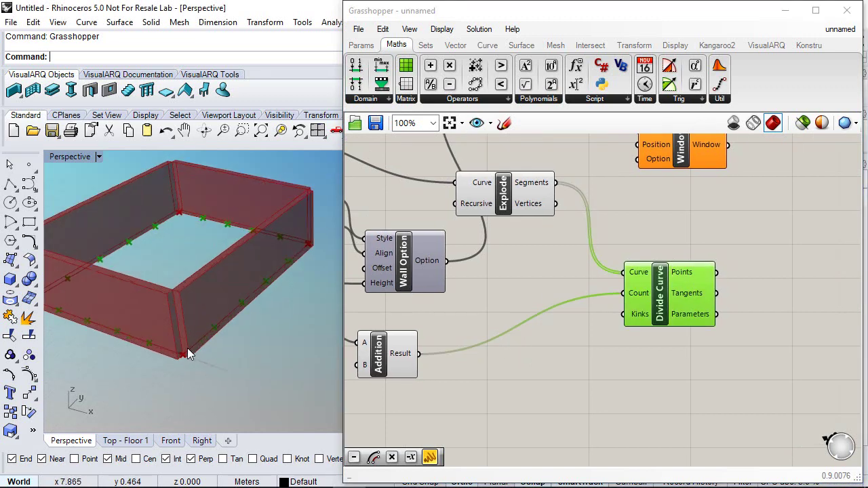
scroll(185, 358, "down", 4)
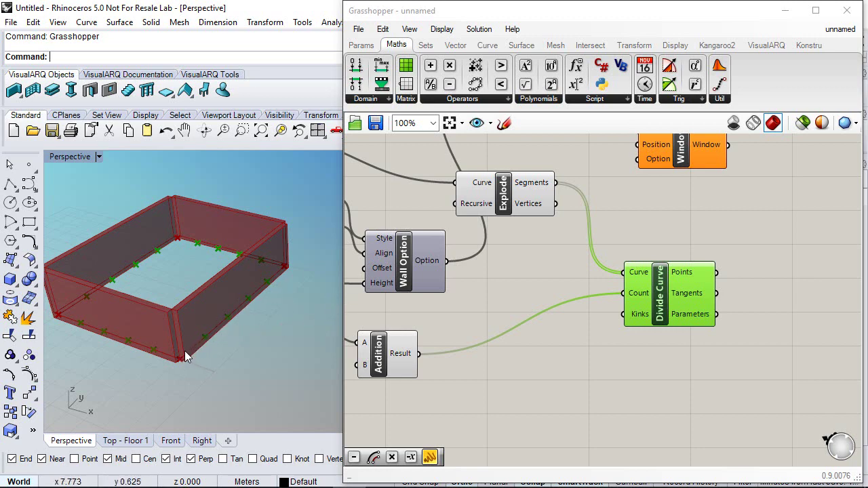
- Move the Window component above and beyond Divide Curve, and connect Divide Curve's Points output to its Position input
right_click_drag(536, 356, 435, 425)
left_click_drag(590, 222, 669, 245)
left_click(625, 299)
left_click_drag(614, 341, 613, 233)
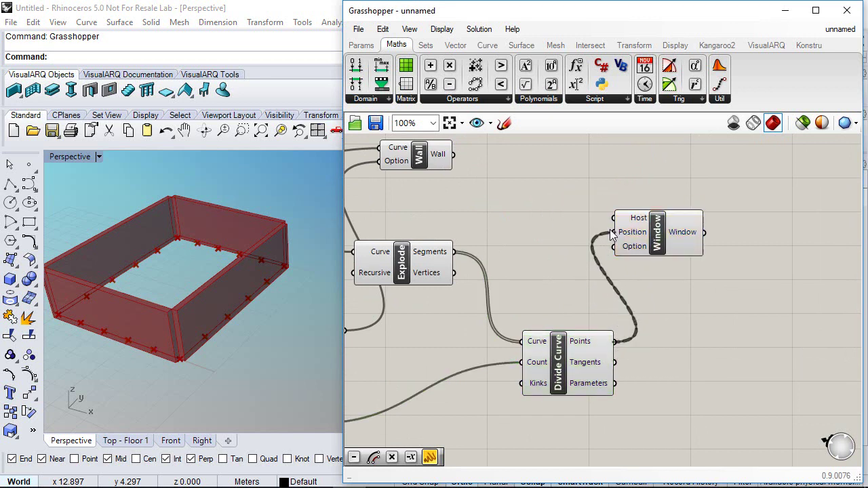
- Inspect the windows placed along the walls, especially those at the corners, and review the component chain driving them
scroll(271, 298, "up", 3)
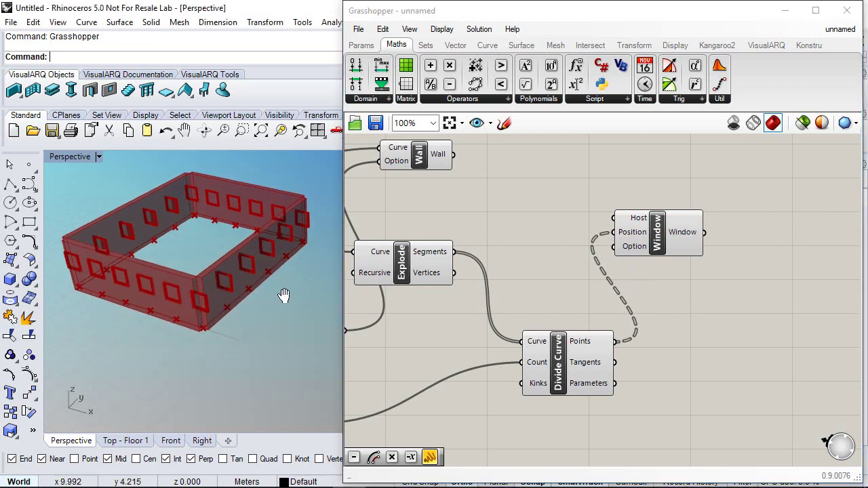
scroll(226, 301, "up", 4)
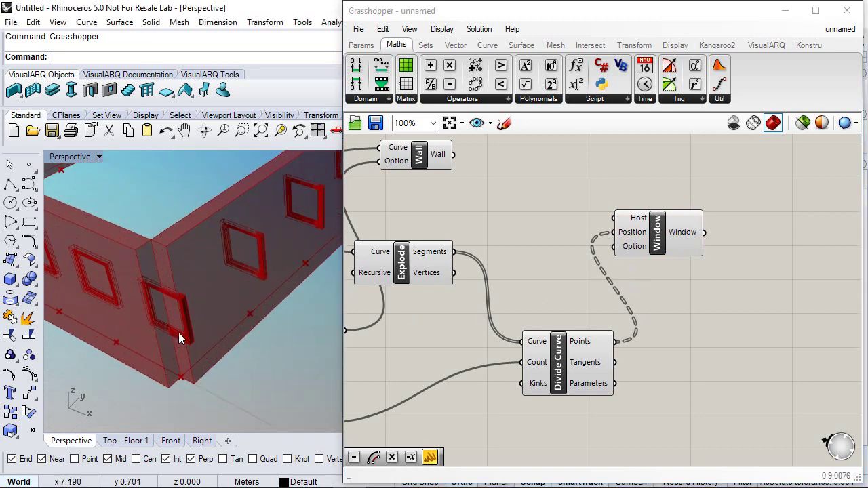
scroll(179, 345, "down", 6)
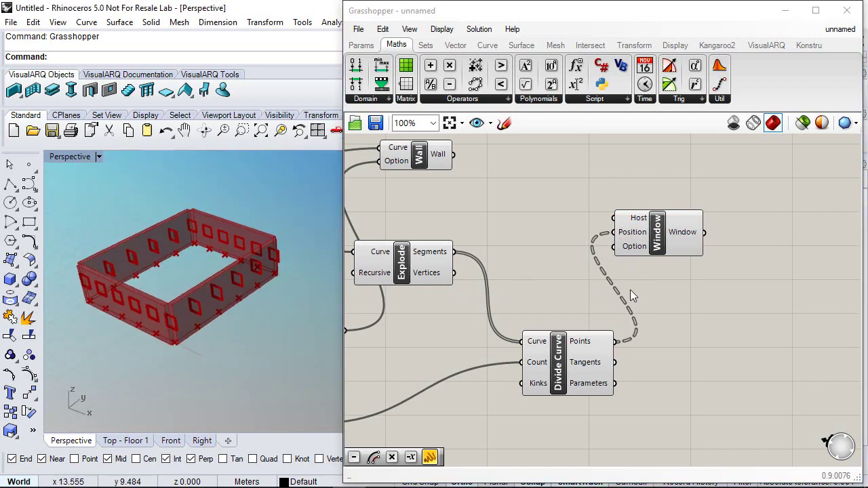
scroll(568, 309, "down", 3)
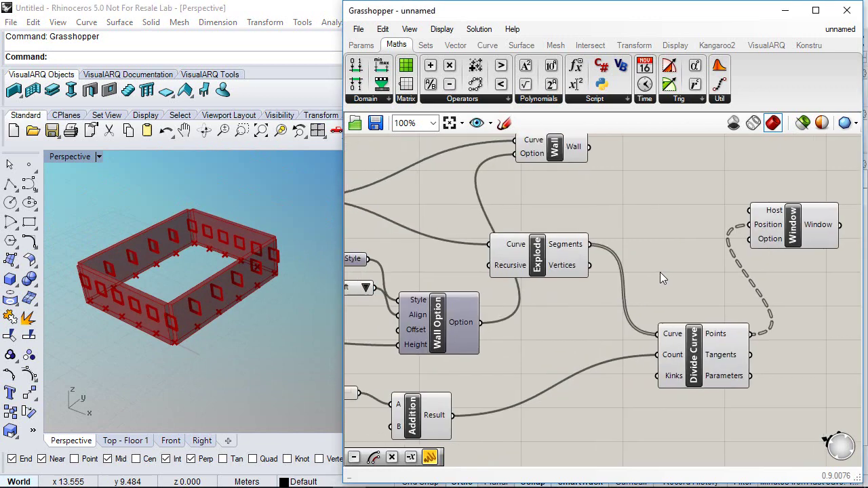
scroll(439, 304, "up", 3)
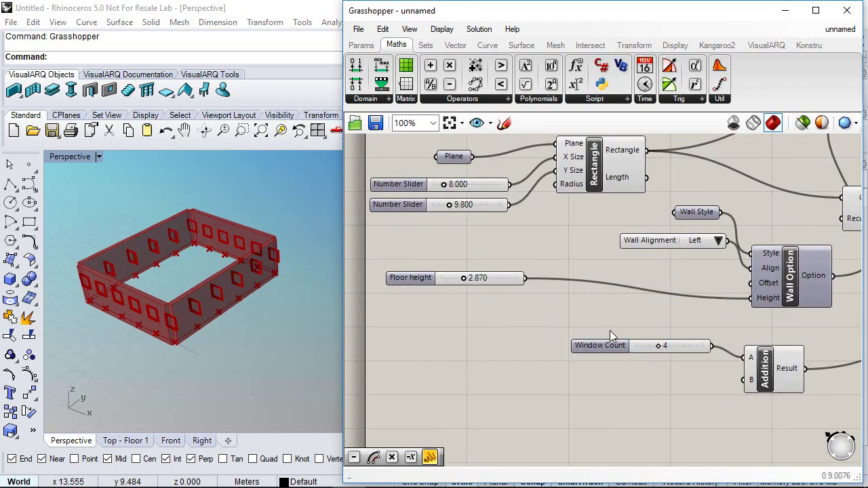
- Move the Window Count slider below Floor height, set it to 2, and check the windows in the model
left_click_drag(636, 345, 479, 351)
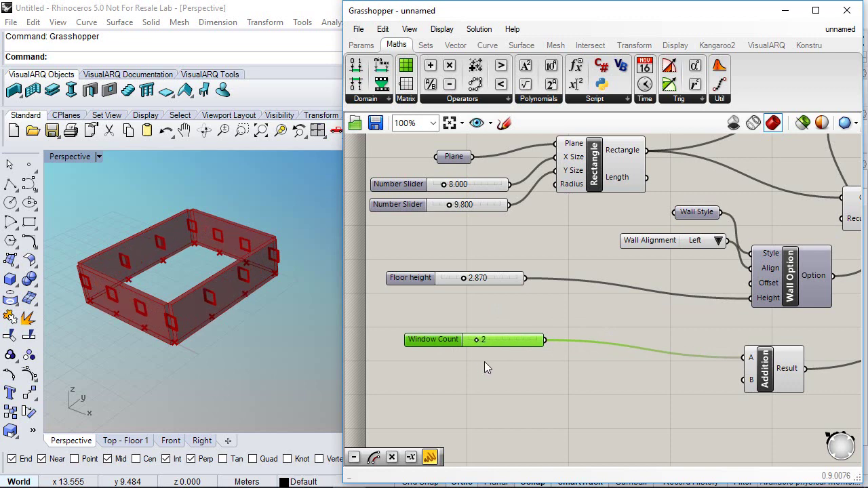
right_click_drag(558, 344, 444, 341)
scroll(446, 341, "down", 2)
right_click_drag(622, 326, 497, 331)
scroll(656, 323, "up", 2)
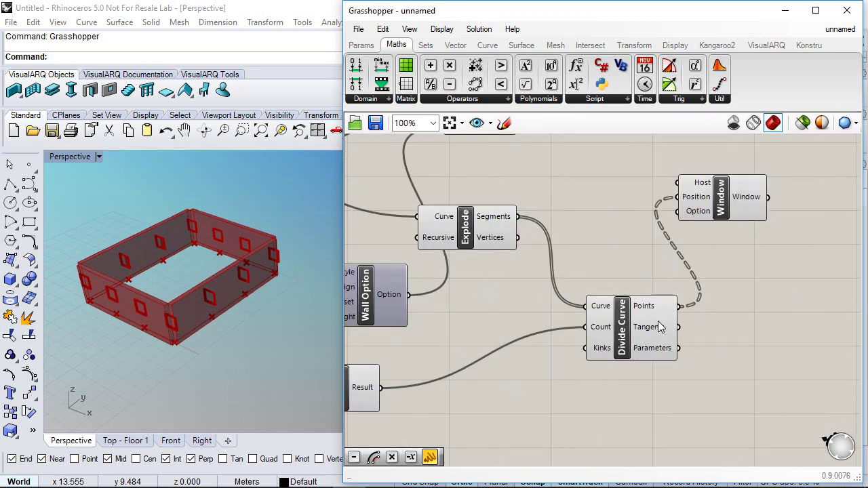
right_click_drag(658, 325, 541, 329)
scroll(203, 330, "up", 6)
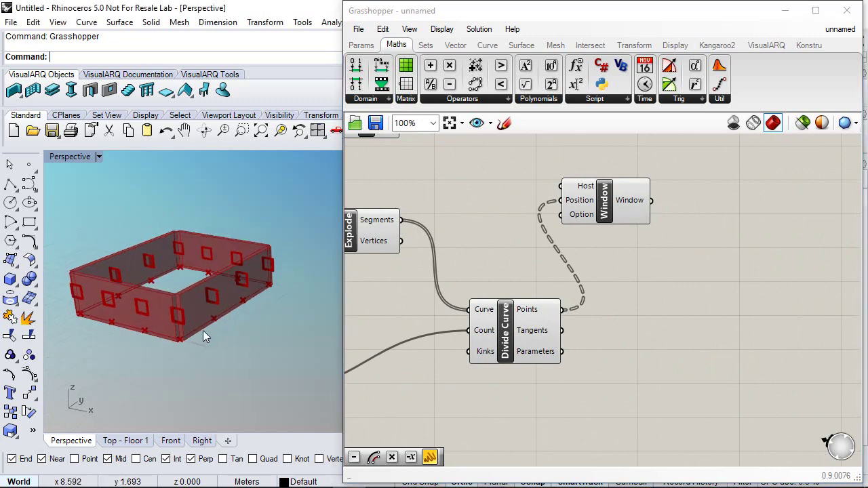
right_click_drag(201, 399, 188, 389)
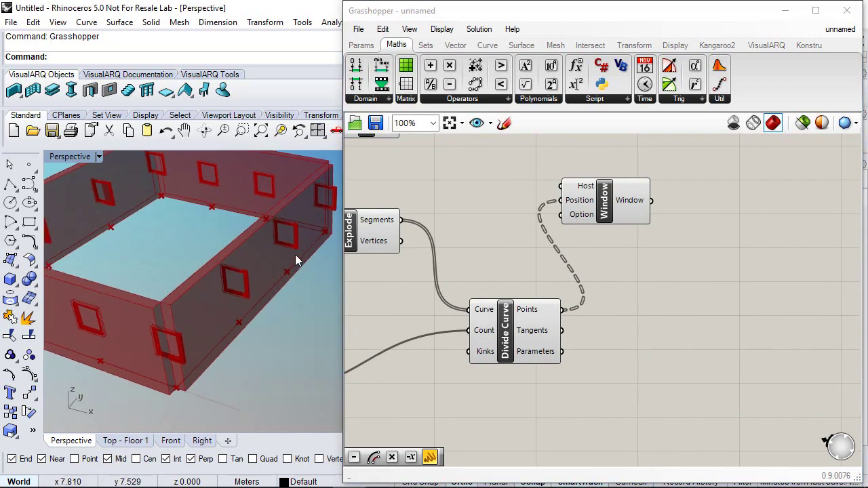
- Add a Cull Index component beyond Divide Curve and connect Divide Curve's Points output to its List input
left_click(636, 285)
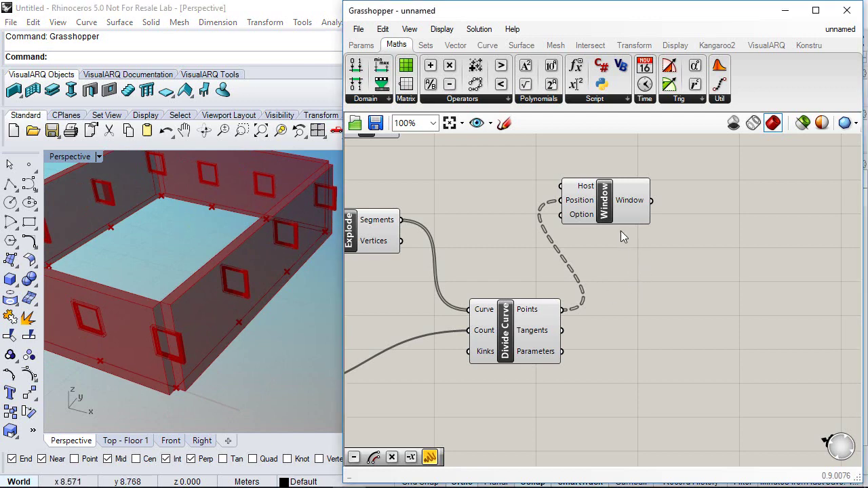
left_click(426, 46)
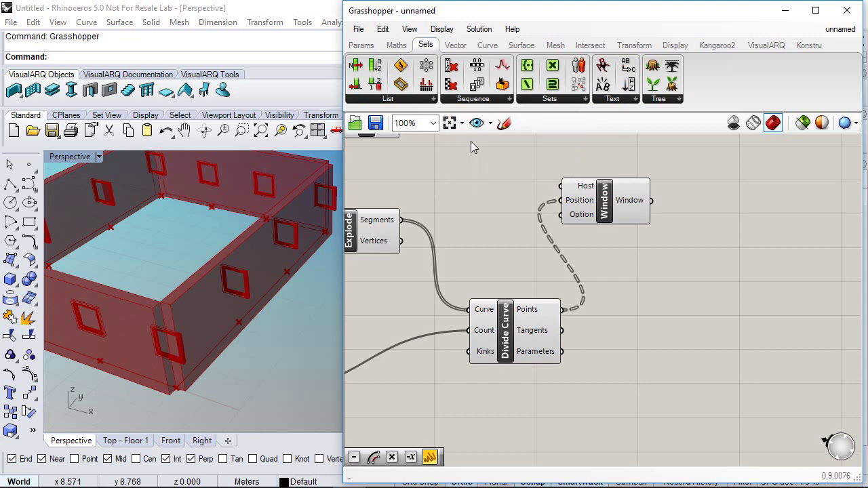
left_click(491, 100)
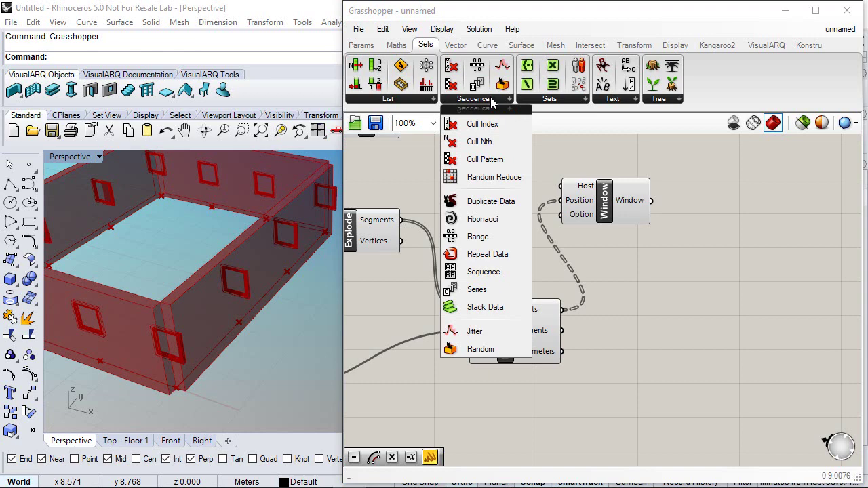
left_click(484, 124)
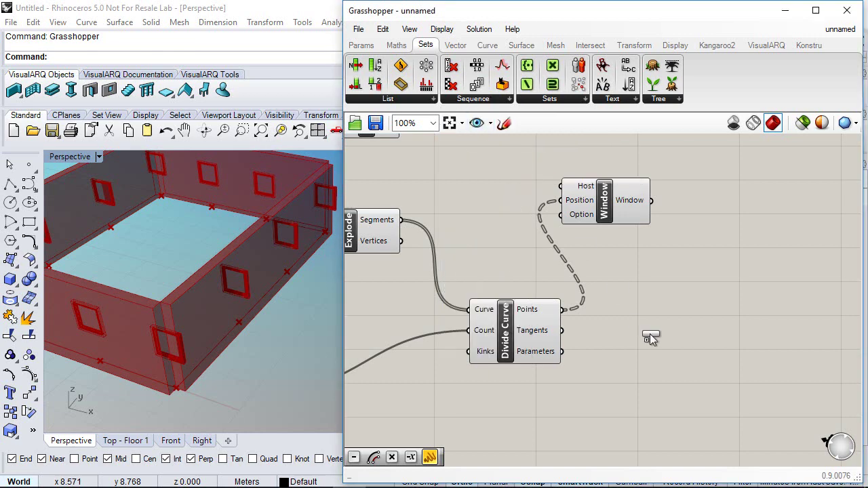
left_click(647, 320)
right_click_drag(647, 287, 568, 267)
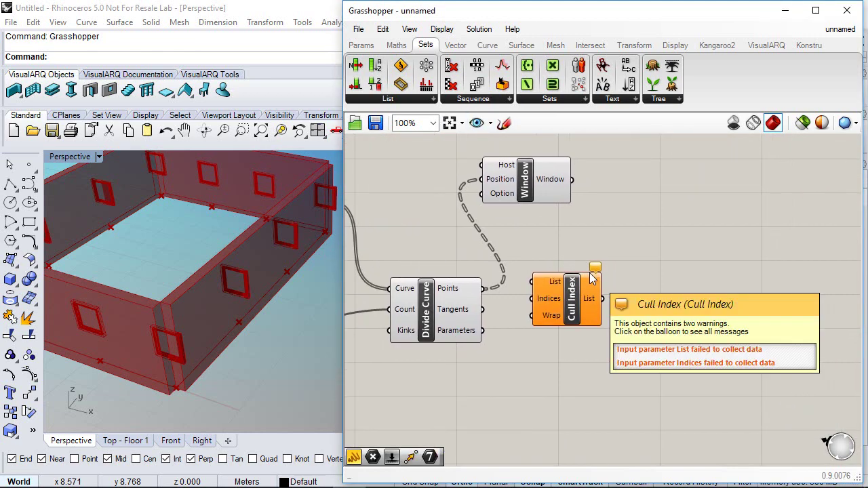
left_click_drag(484, 288, 578, 345)
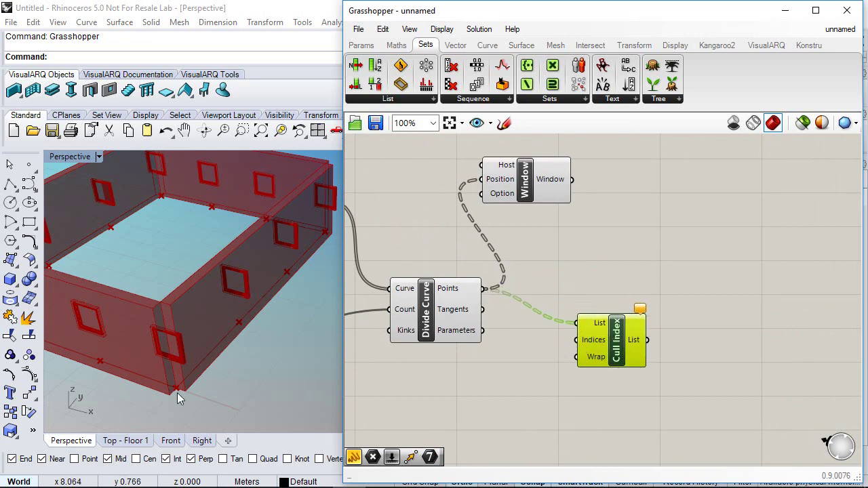
- Add a compact panel containing 0 below Divide Curve and connect it to Cull Index's Indices input
left_click(360, 45)
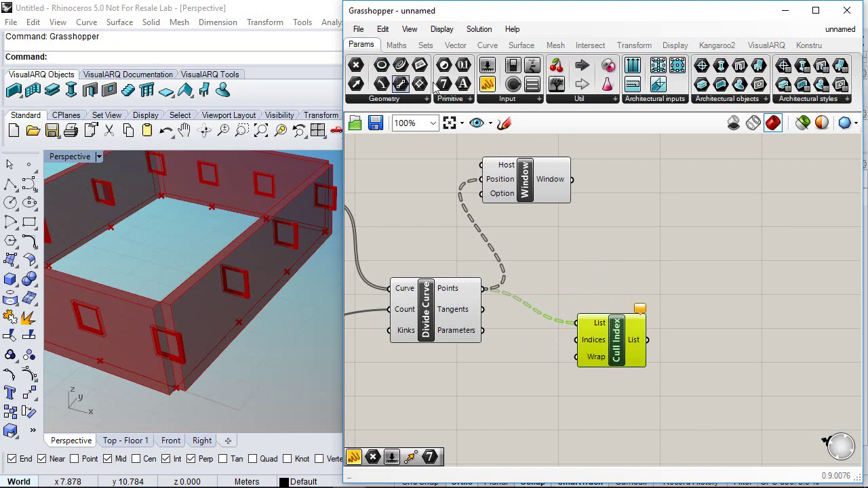
left_click_drag(487, 84, 489, 389)
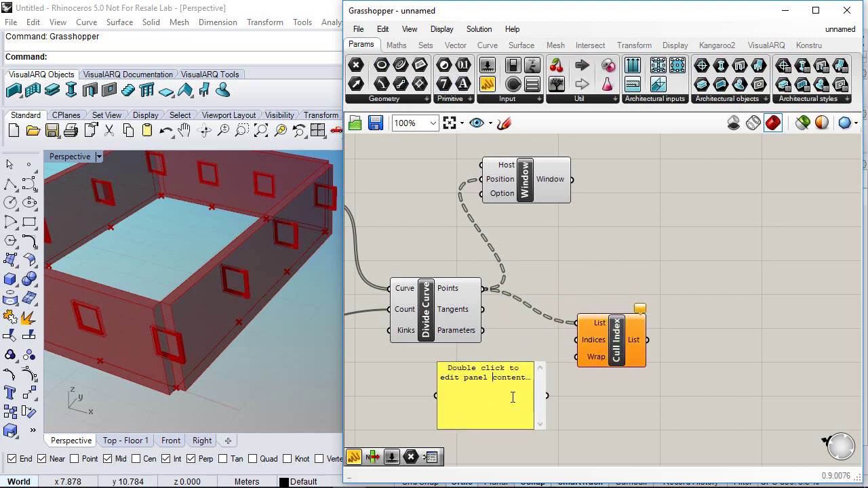
double_click(451, 372)
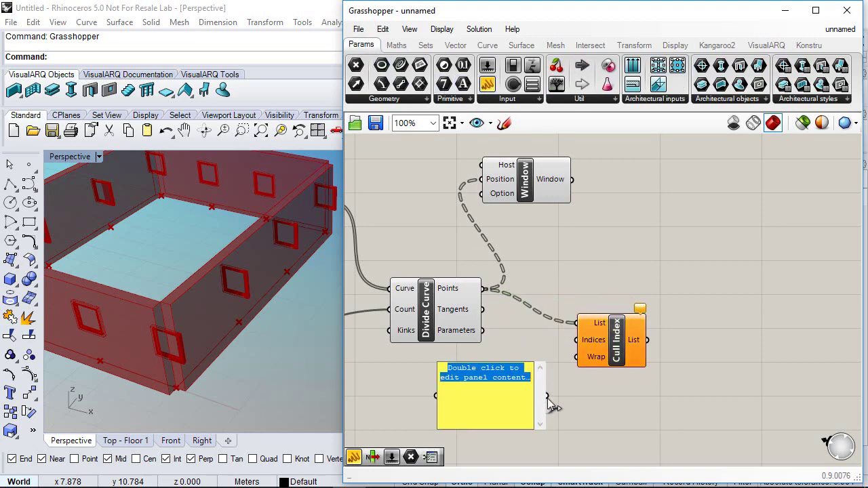
type("0")
left_click(594, 406)
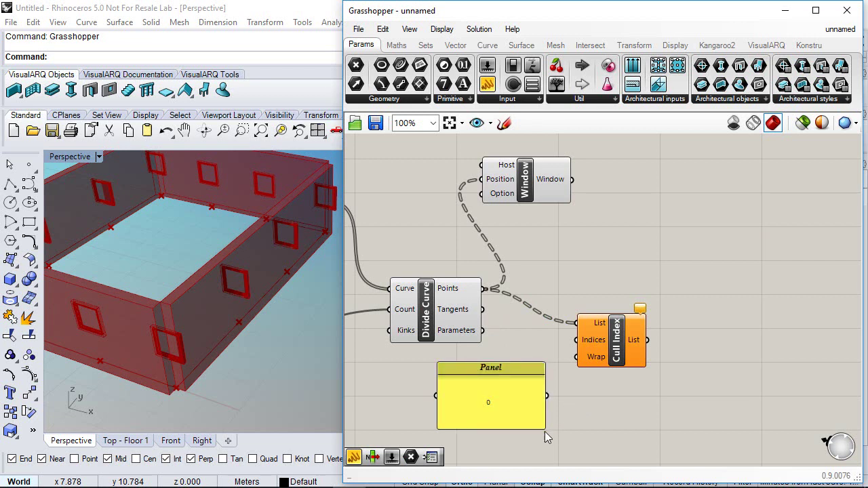
left_click_drag(545, 429, 577, 340)
right_click_drag(577, 372, 552, 367)
- Add a second panel fed by Divide Curve's Points output, enlarge it to list the coordinates, and place it beyond Cull Index
left_click_drag(487, 83, 617, 234)
left_click_drag(459, 283, 562, 235)
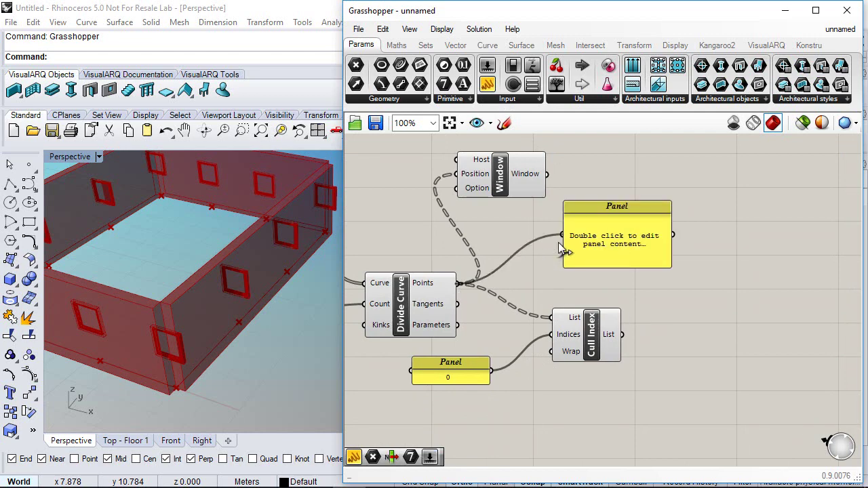
left_click_drag(651, 291, 606, 409)
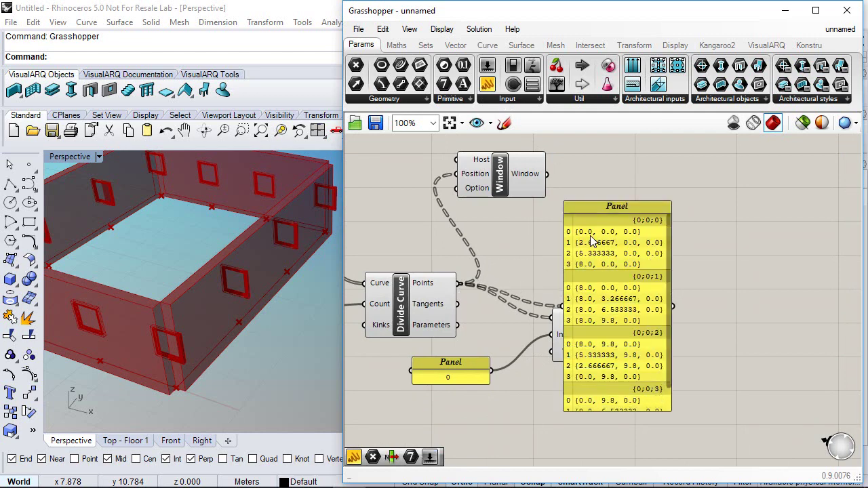
left_click_drag(602, 208, 743, 157)
right_click_drag(690, 240, 613, 254)
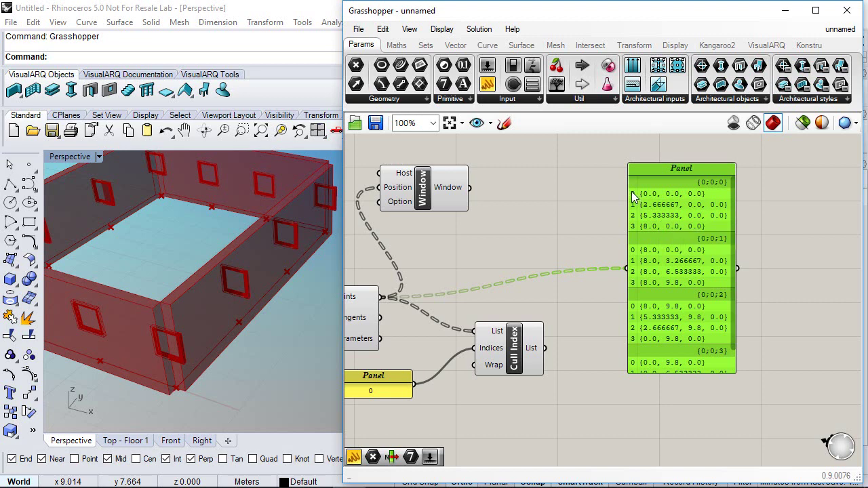
- Connect Addition's Result output to Cull Index's Indices input as well, keeping the 0 panel's connection
right_click_drag(519, 261, 549, 251)
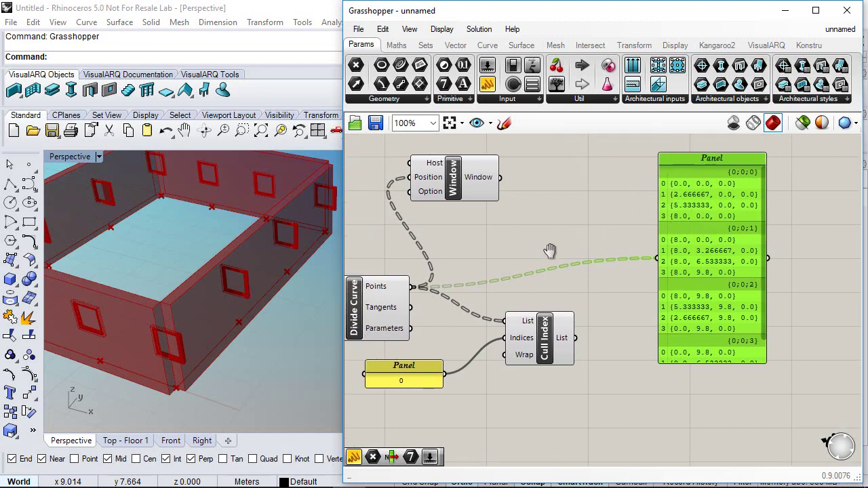
scroll(657, 225, "down", 2)
mouse_move(618, 233)
right_mouse_down()
mouse_move(706, 211)
mouse_move(709, 243)
right_mouse_up()
right_click_drag(647, 260, 705, 257)
right_click_drag(562, 273, 630, 271)
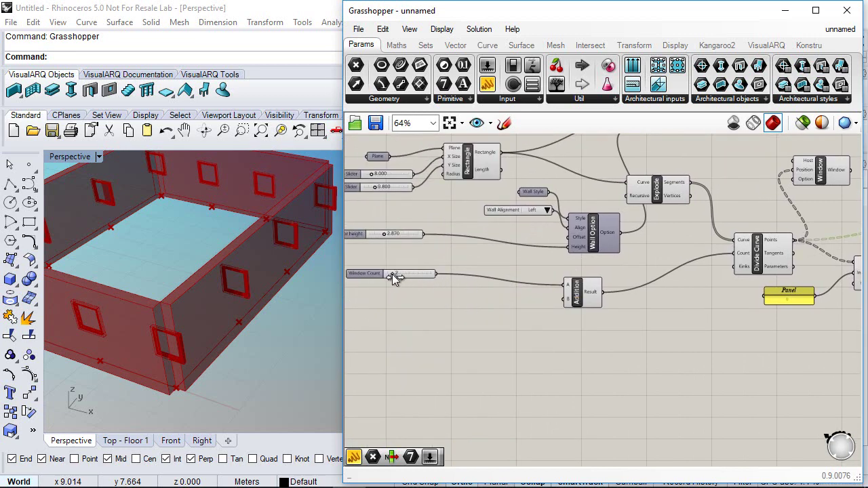
scroll(394, 274, "up", 2)
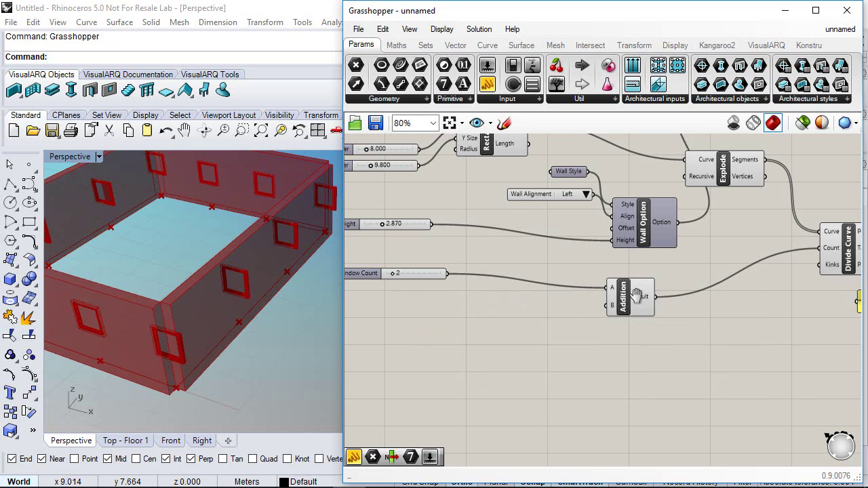
right_click_drag(626, 310, 439, 304)
scroll(412, 309, "down", 1)
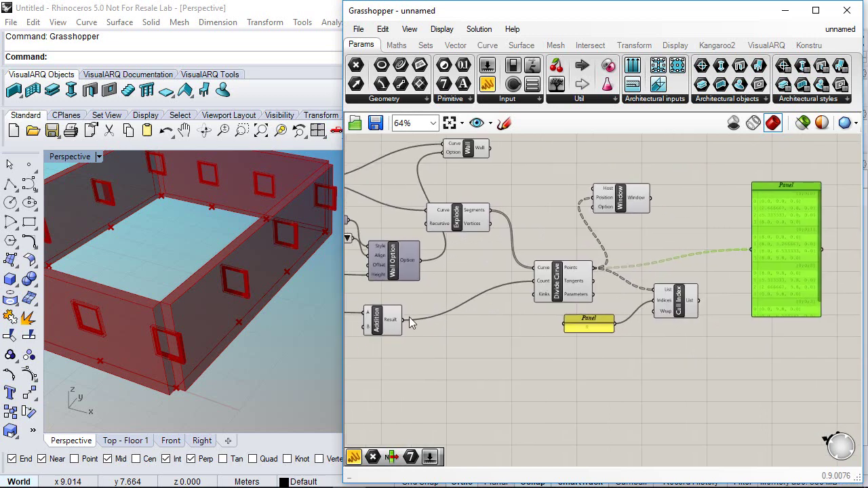
left_click_drag(406, 324, 654, 303)
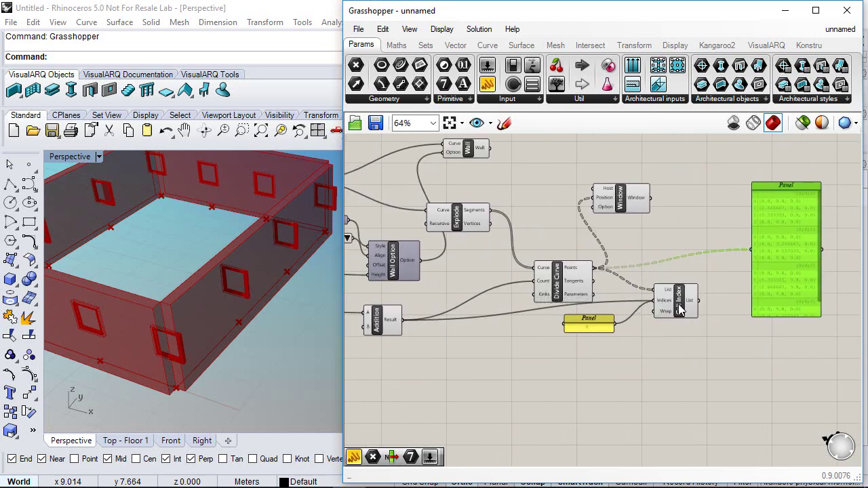
- Compare the Cull Index and Divide Curve points in the model, and move the Window component directly above Cull Index
right_click_drag(677, 305, 481, 313)
scroll(477, 311, "up", 2)
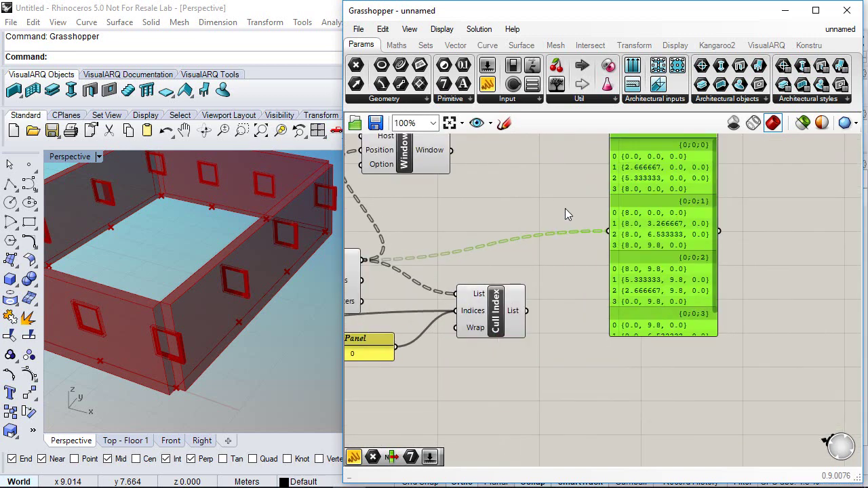
left_click(494, 319)
scroll(469, 332, "down", 1)
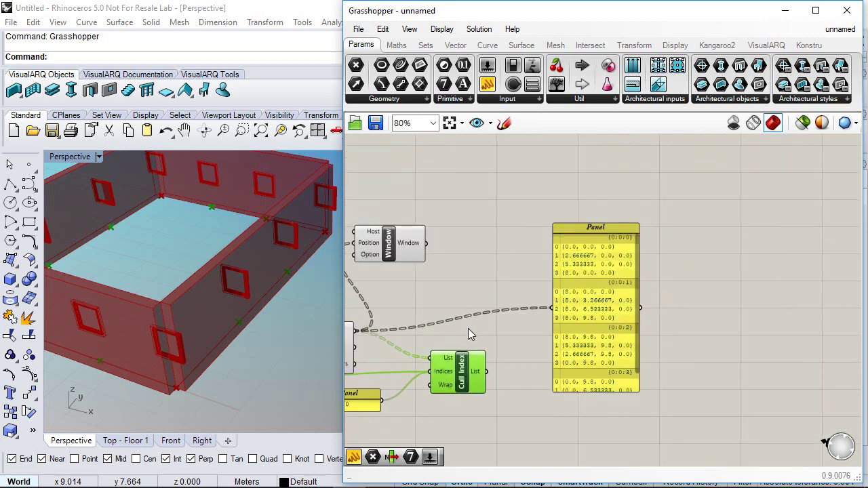
left_click_drag(391, 251, 491, 254)
right_click_drag(365, 314, 446, 293)
left_click(405, 323)
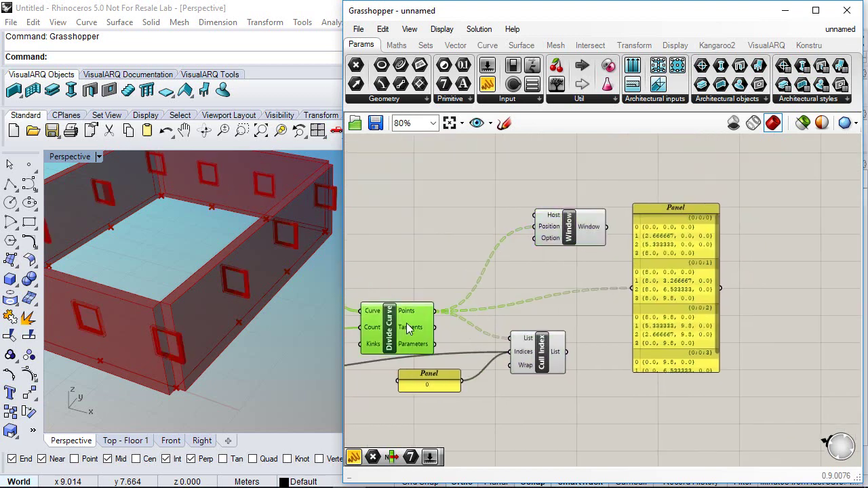
- Replace the Window component's Position input with Cull Index's List output
right_click_drag(533, 308, 455, 319)
left_click(456, 319)
left_click_drag(490, 360, 458, 236)
- Inspect the windows along the walls from several distances, checking the corners and how the windows sit in the walls
right_click_drag(302, 276, 226, 265)
scroll(200, 249, "down", 7)
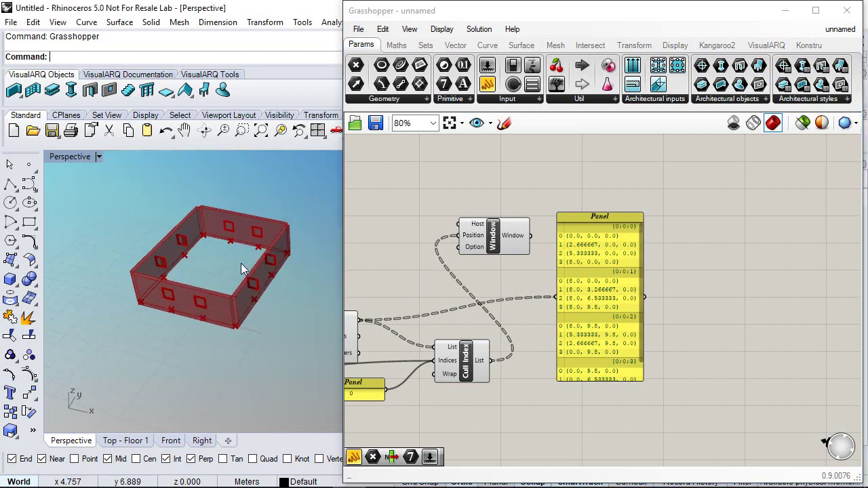
scroll(241, 263, "up", 4)
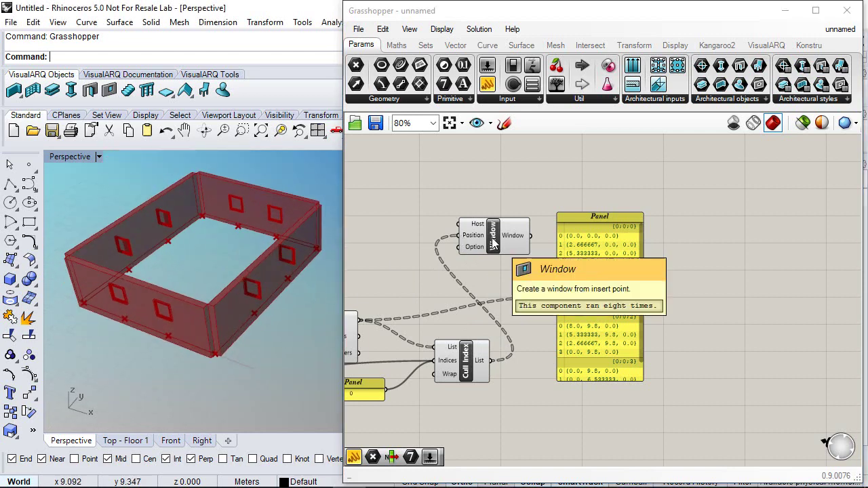
scroll(266, 302, "up", 3)
scroll(253, 314, "up", 3)
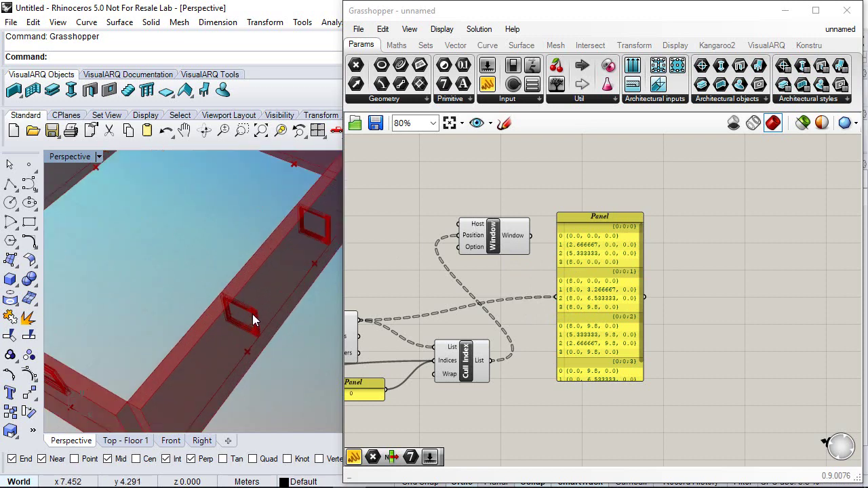
scroll(247, 322, "up", 2)
scroll(244, 324, "down", 1)
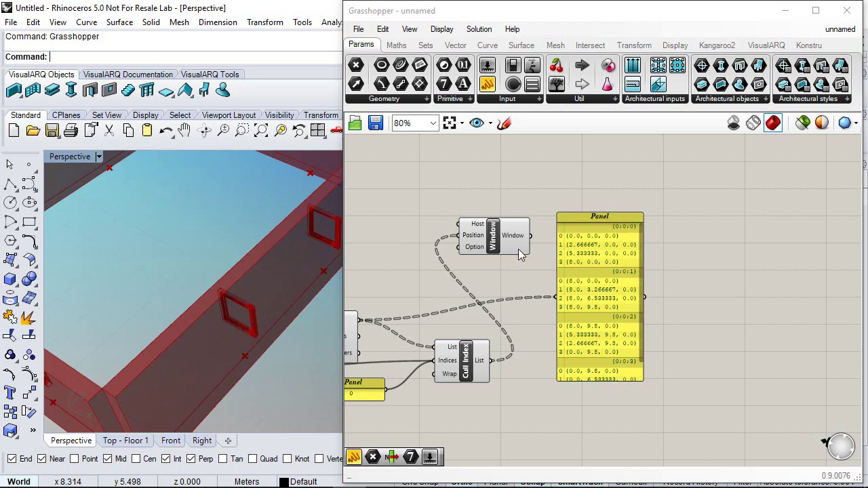
scroll(214, 334, "down", 5)
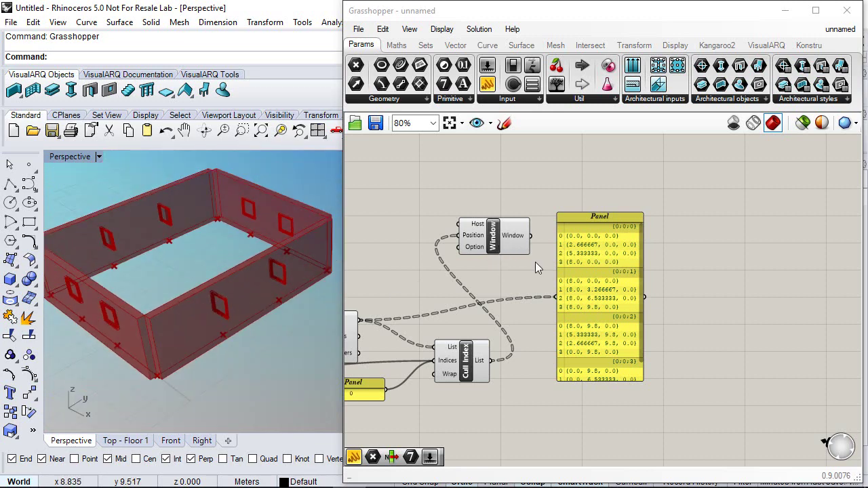
- Move the panel listing the division points farther beyond the Window component to free up space
scroll(464, 261, "down", 2)
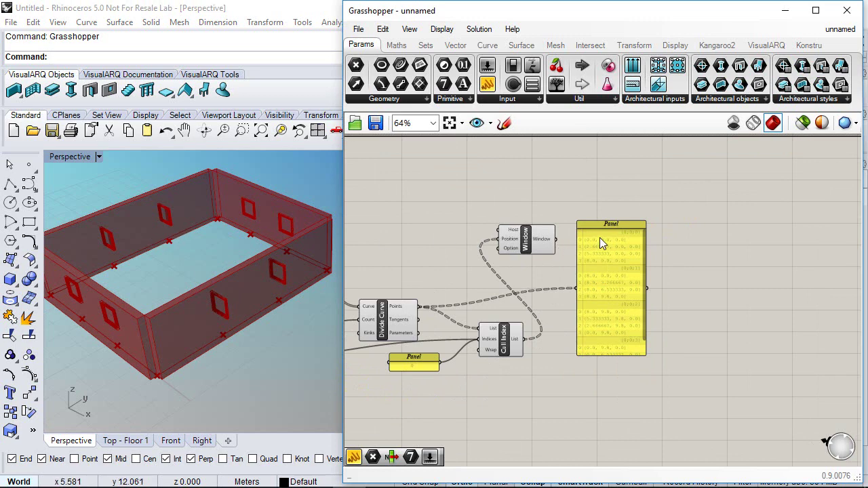
left_click_drag(619, 244, 651, 257)
right_click_drag(475, 273, 608, 284)
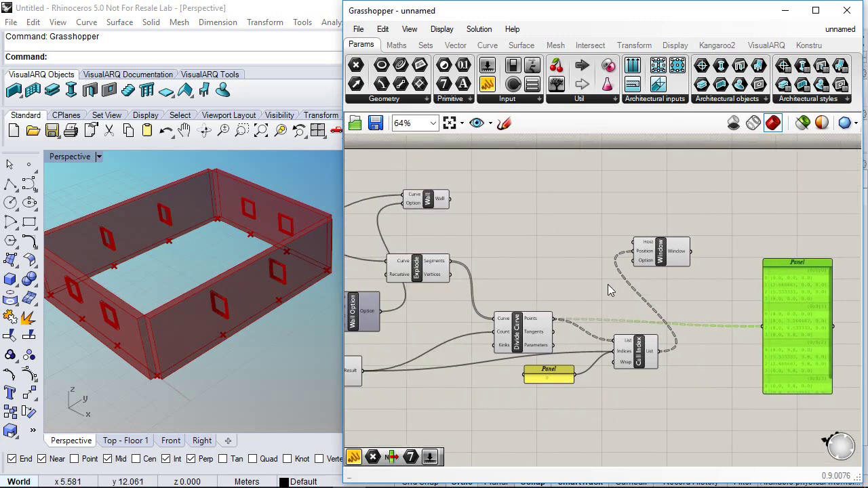
- Move the Wall component closer to the Window component and connect its Wall output to the Host input
left_click_drag(420, 198, 498, 206)
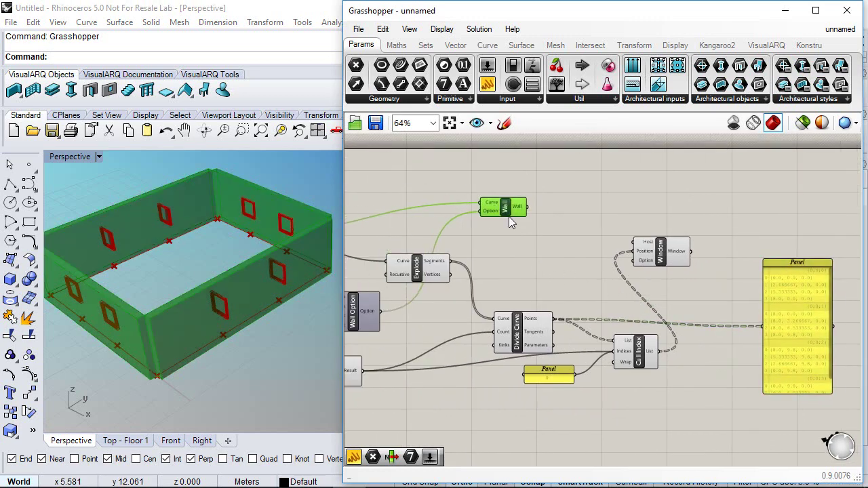
scroll(540, 193, "up", 2)
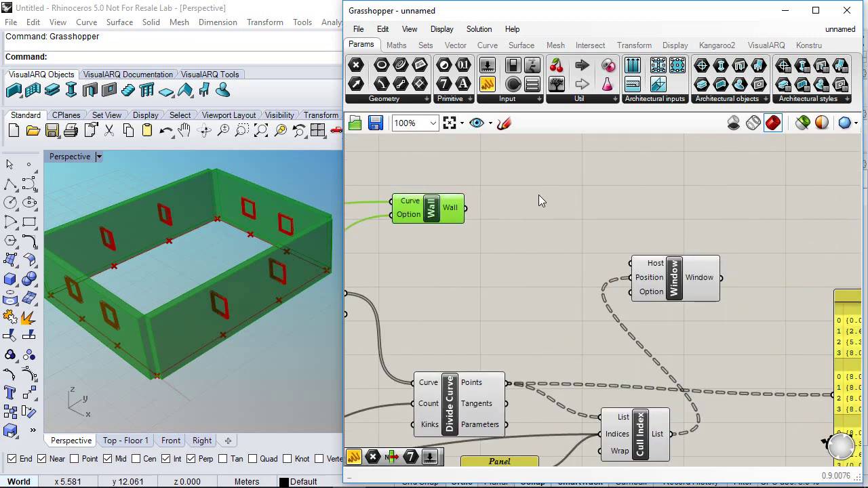
left_click_drag(467, 208, 632, 263)
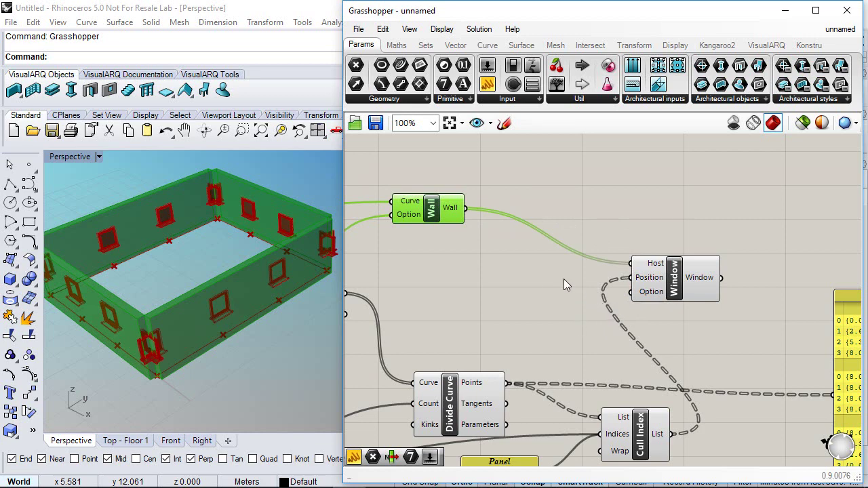
- Replace the source of the panel listing the division points with Cull Index's List output
right_click_drag(590, 313, 572, 281)
right_click_drag(607, 236, 529, 214)
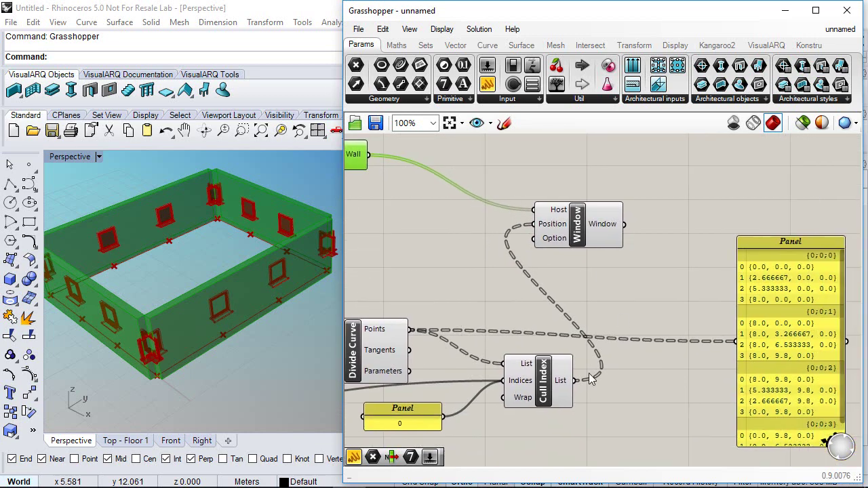
left_click_drag(575, 381, 737, 341)
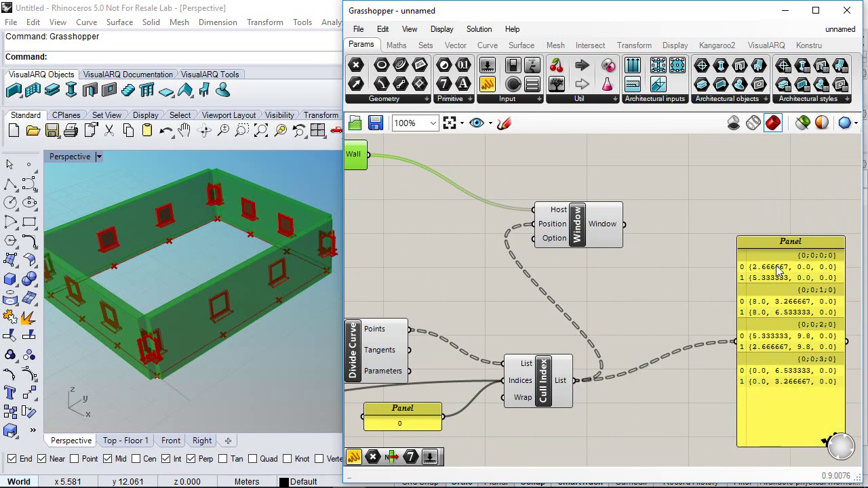
- Feed the panel from the Wall component's Wall output instead and move it higher, beside the Window component
right_click_drag(482, 214, 502, 242)
scroll(501, 241, "down", 1)
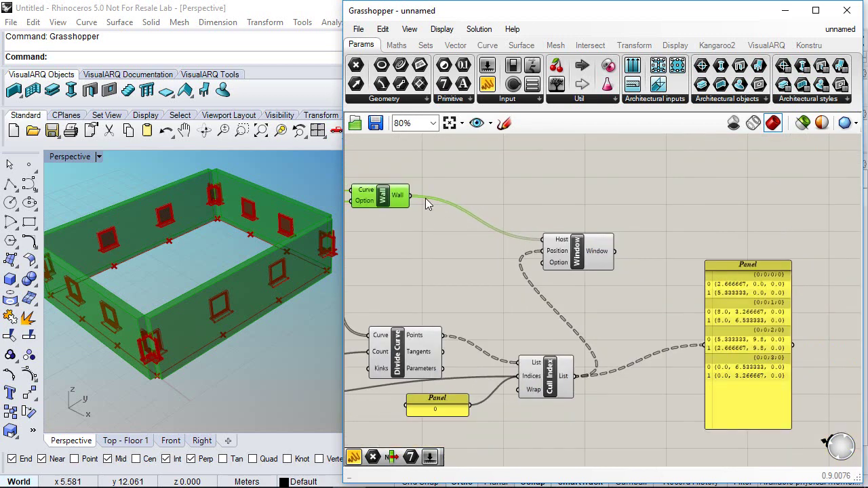
left_click_drag(414, 196, 705, 345)
left_click_drag(716, 302, 687, 215)
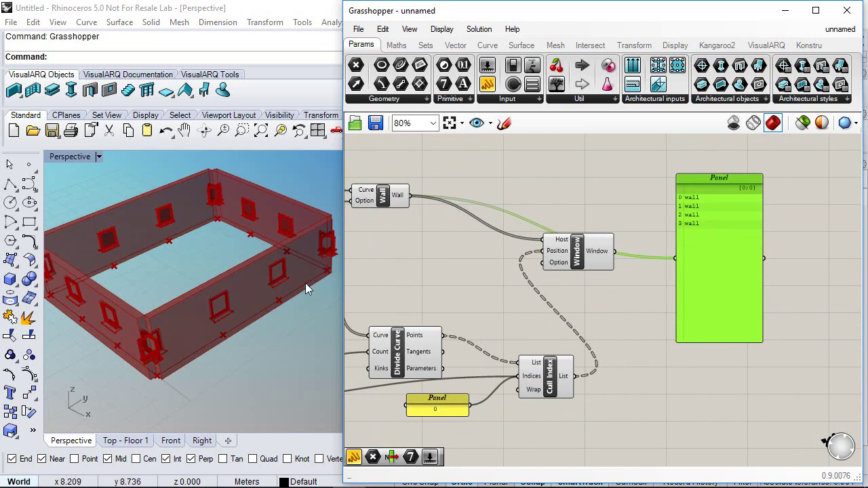
- Graft the Wall component's Wall output and check the windows along the walls in the perspective view
right_click(402, 196)
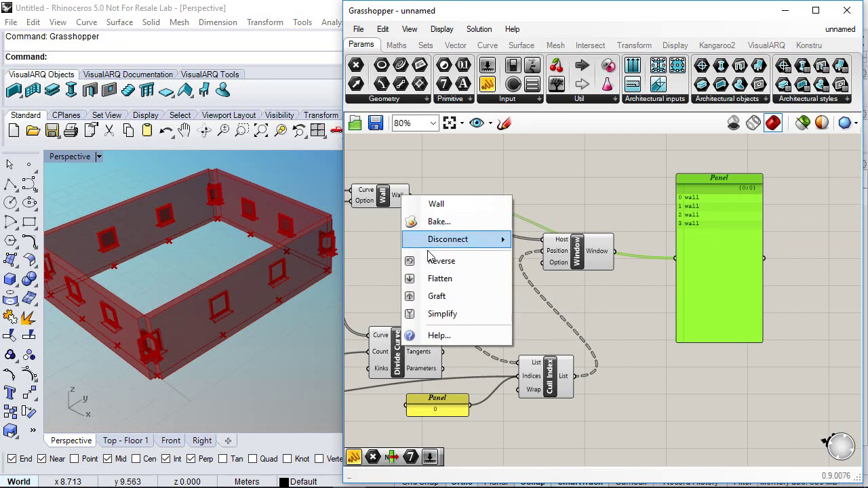
left_click(442, 297)
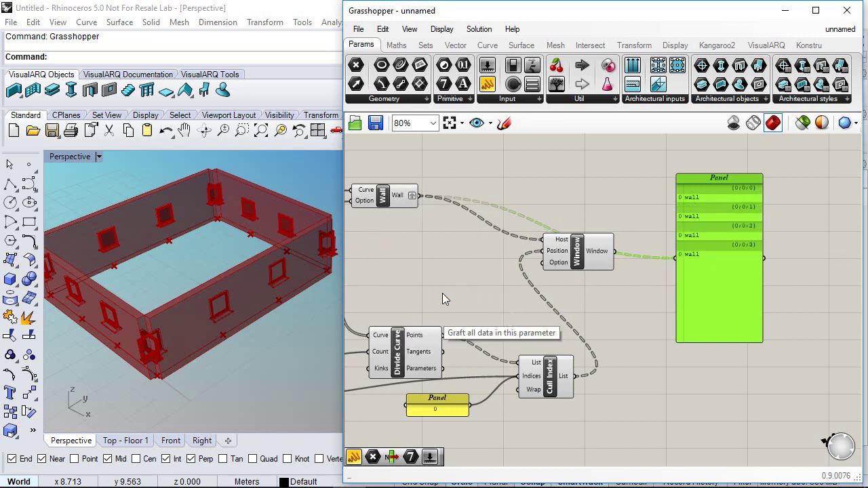
right_click_drag(289, 292, 290, 257)
scroll(262, 279, "down", 3)
scroll(227, 313, "up", 3)
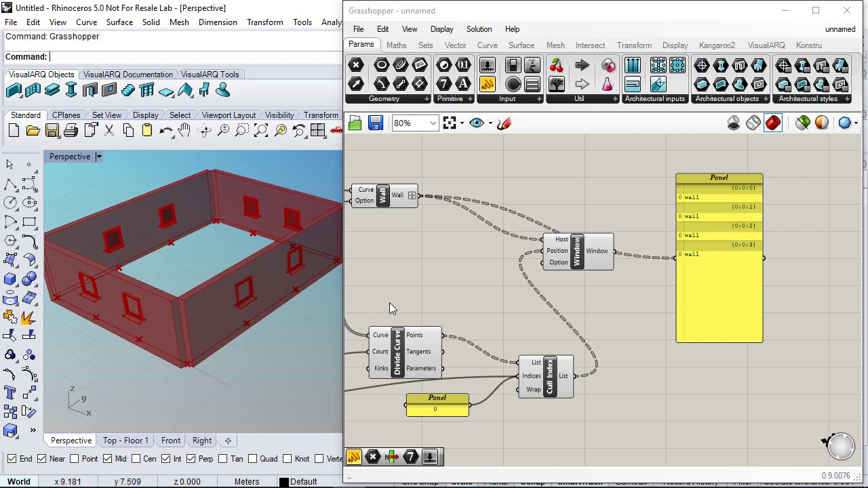
- Move the Window component and the panel listing the walls apart so that their wires run clear of each other
left_click_drag(587, 261, 599, 291)
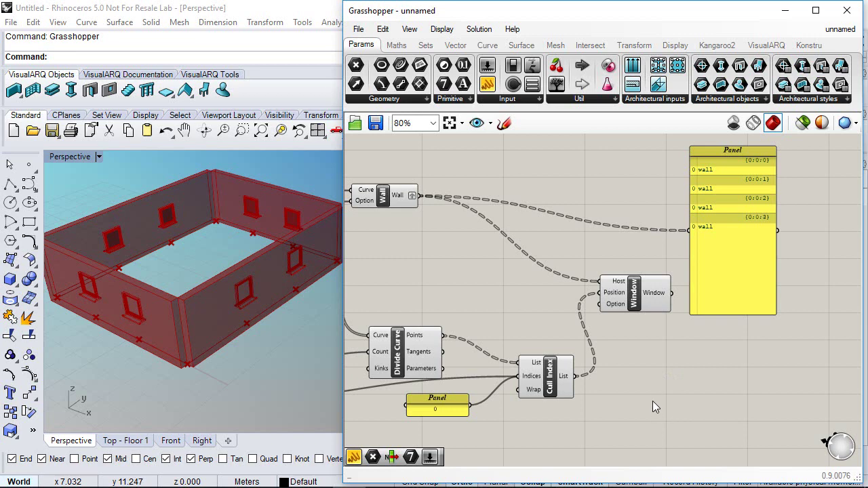
right_click_drag(652, 400, 666, 379)
right_click_drag(271, 349, 232, 314)
scroll(232, 314, "down", 3)
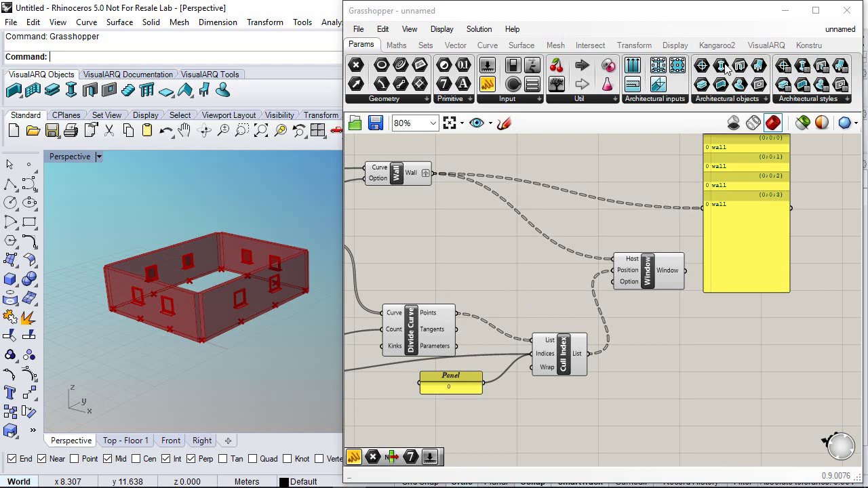
- Add a VisualARQ Building component to the canvas below the Cull Index component
left_click(772, 48)
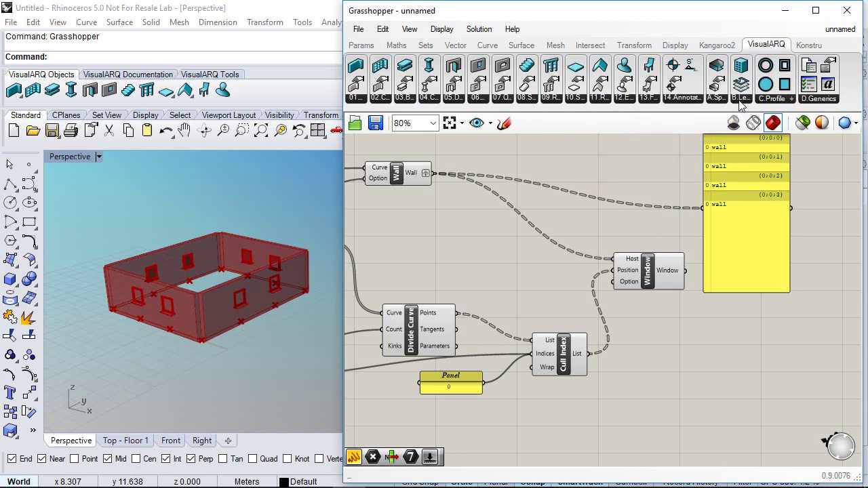
left_click(741, 103)
left_click_drag(743, 120, 673, 371)
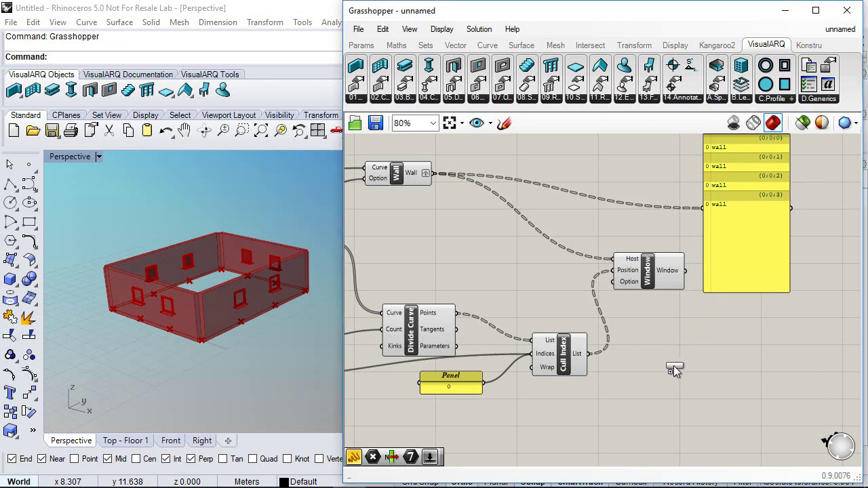
left_click(664, 384)
right_click_drag(675, 378, 678, 287)
left_click_drag(668, 293, 632, 347)
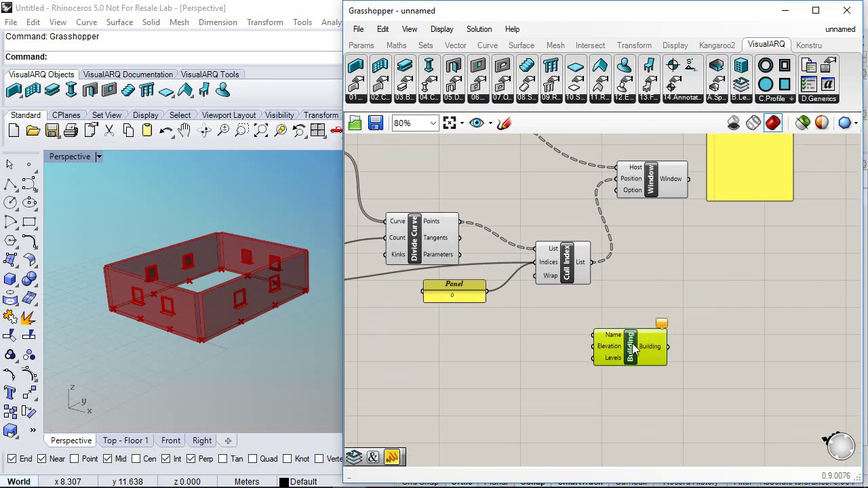
- Add a VisualARQ Level component ahead of the Building component and move Building closer to it
left_click(743, 100)
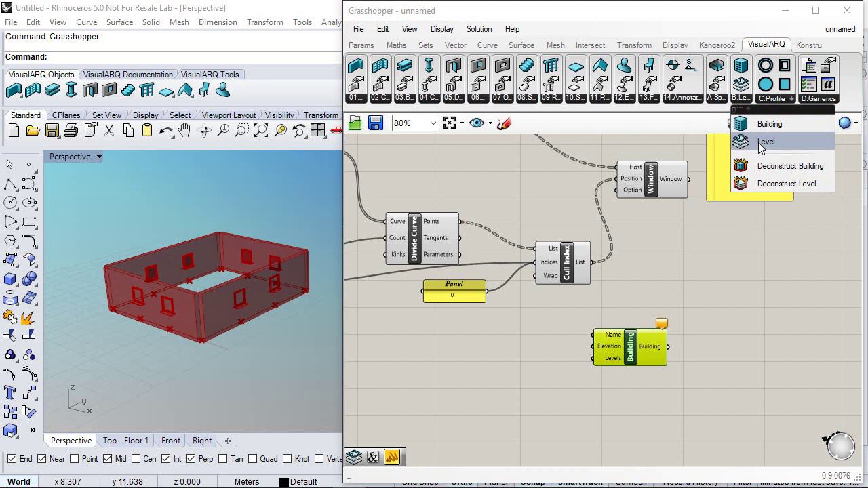
left_click_drag(758, 142, 505, 385)
right_click_drag(508, 366, 479, 345)
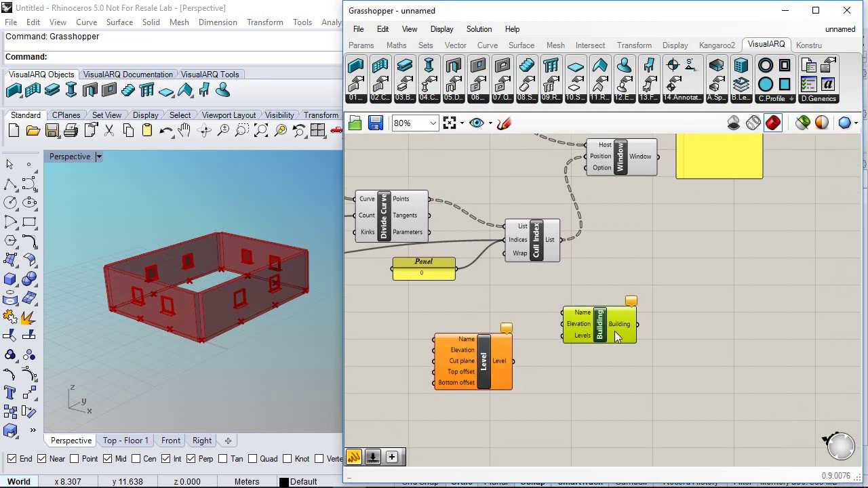
left_click_drag(615, 330, 594, 327)
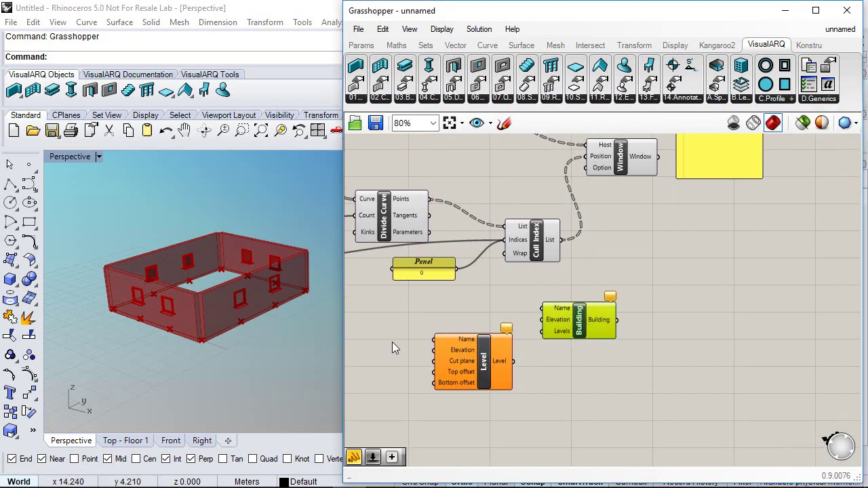
- Add a panel above the Level component containing the text "My building"
left_click(360, 45)
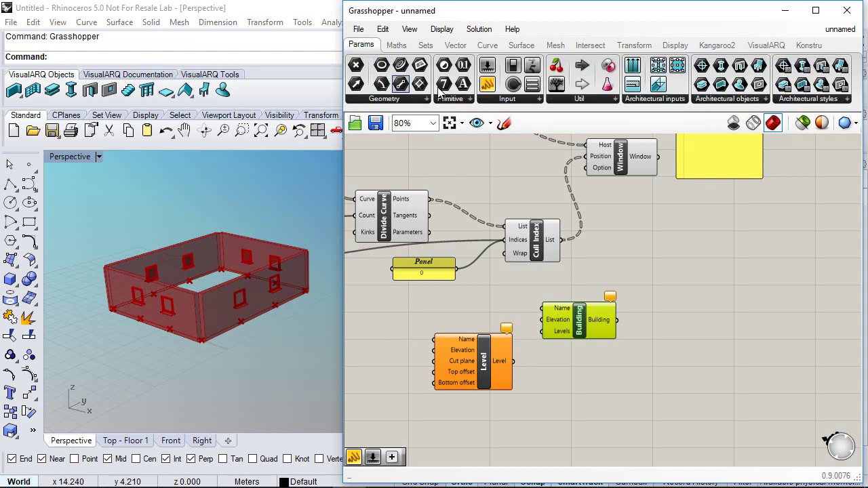
left_click_drag(505, 268, 483, 310)
double_click(483, 310)
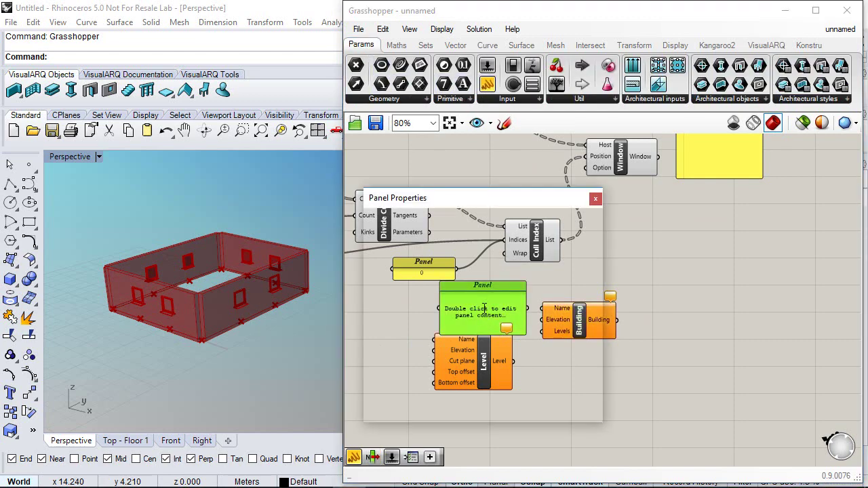
type("B")
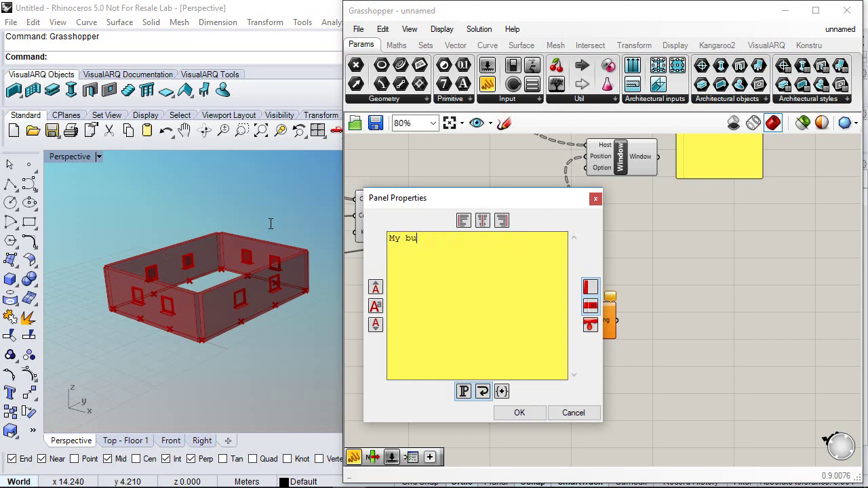
type("y building")
left_click(520, 413)
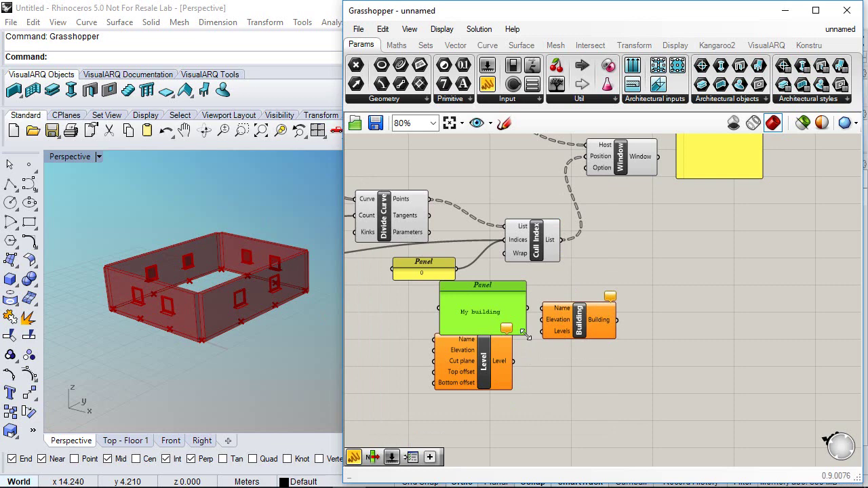
- Connect the shrunken "My building" panel to Building's Name input and the Level output to its Levels input
left_click_drag(525, 334, 553, 309)
scroll(497, 306, "up", 2)
right_click_drag(481, 297, 538, 275)
left_click_drag(575, 354, 604, 327)
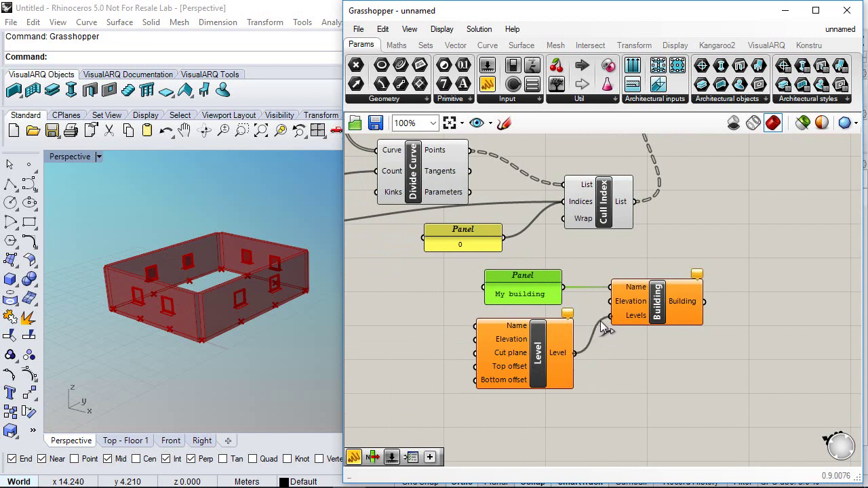
left_click(617, 355)
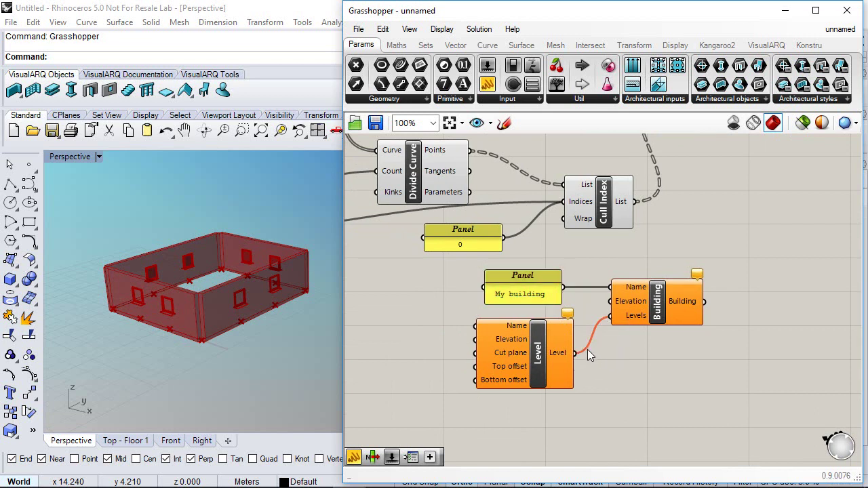
- Add a Concatenate text component in the empty area ahead of the Level component
right_click_drag(519, 348, 588, 367)
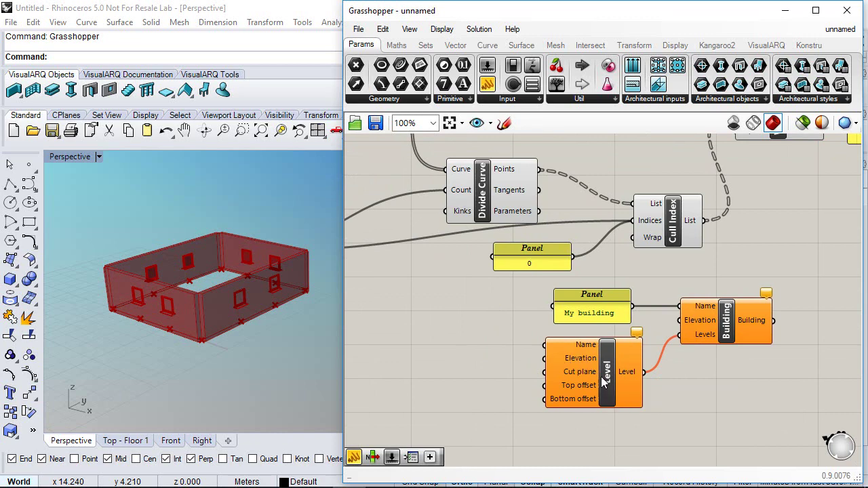
right_click_drag(595, 353, 662, 349)
scroll(640, 353, "down", 1)
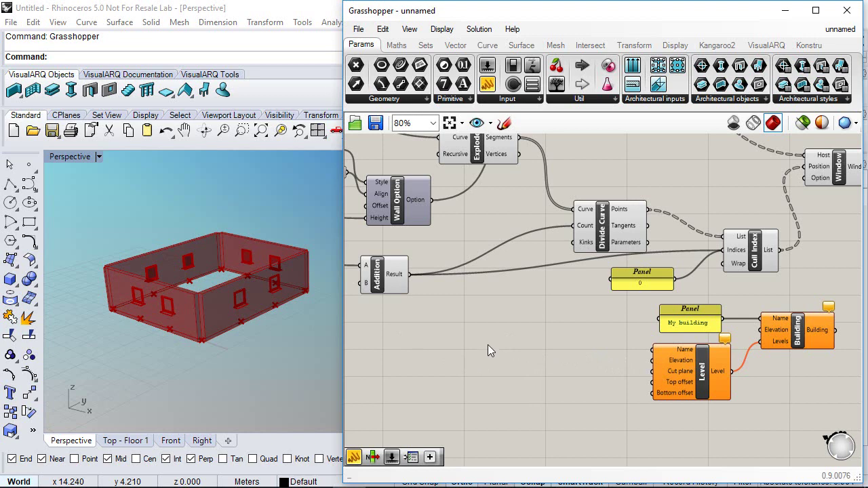
left_click(425, 45)
left_click(626, 101)
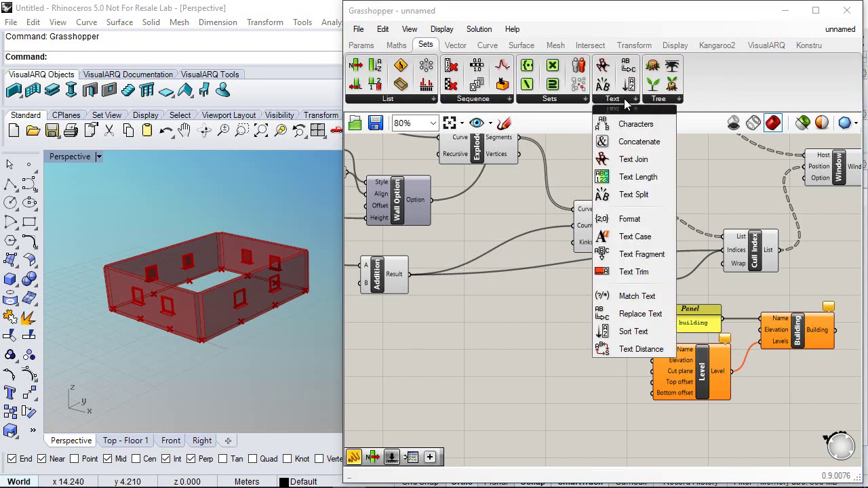
left_click(637, 144)
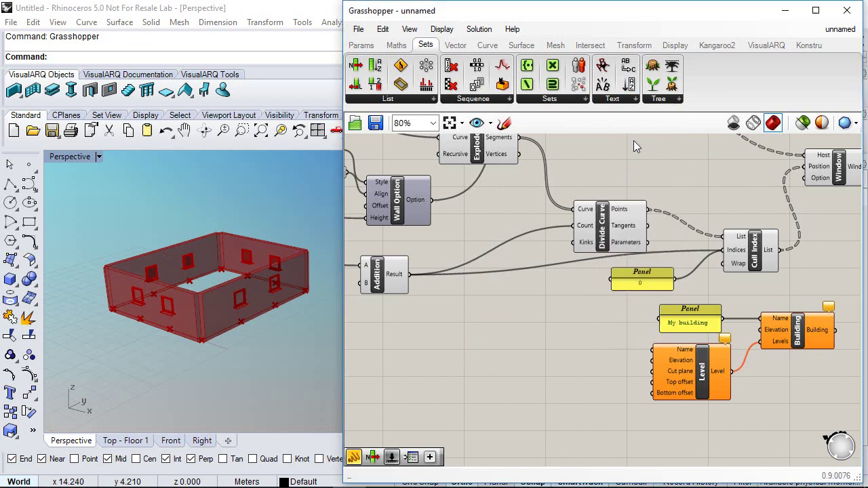
left_click(524, 375)
left_click_drag(522, 375, 524, 384)
right_click_drag(523, 380, 560, 283)
- Add a panel beside the Concatenate component containing the text "Level"
left_click(361, 45)
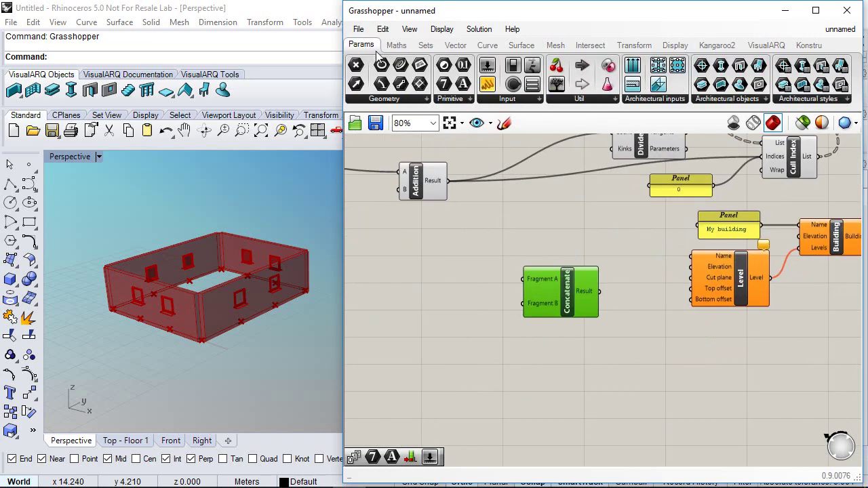
left_click_drag(487, 84, 459, 289)
double_click(459, 292)
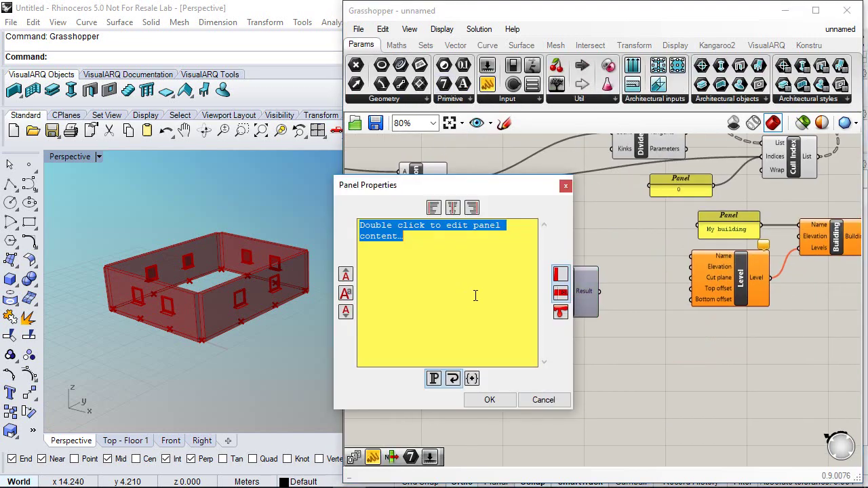
type("Level")
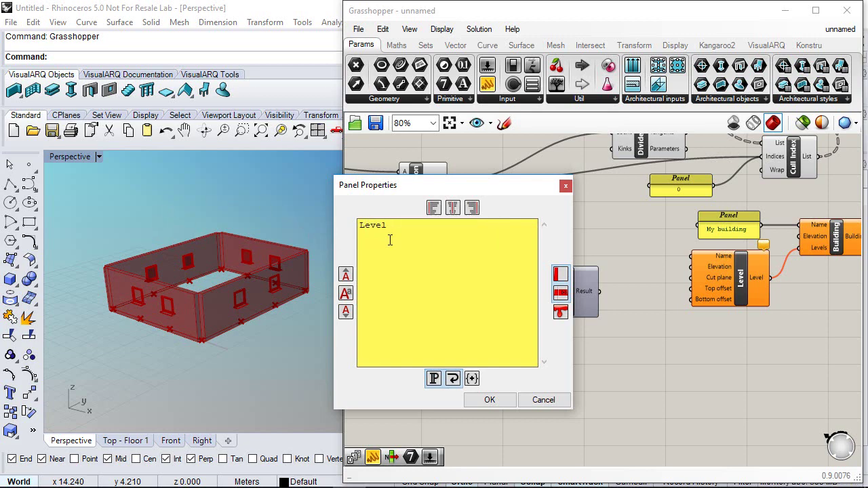
left_click(497, 400)
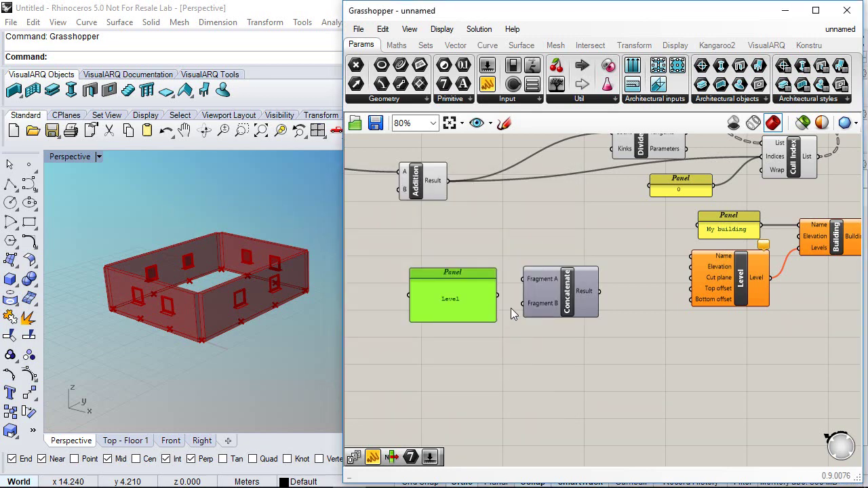
- Connect the "Level" panel to Concatenate's Fragment A input and reduce the panel's height
left_click_drag(499, 296, 524, 274)
left_click_drag(465, 322, 478, 271)
scroll(524, 302, "down", 2)
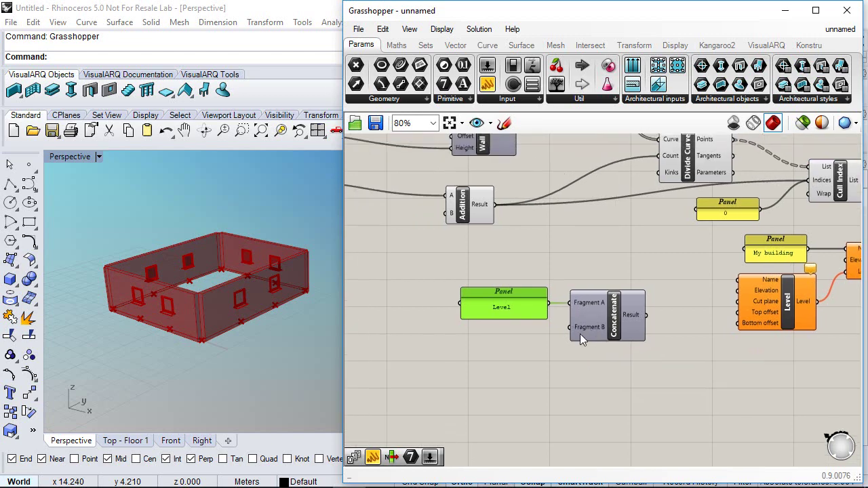
- Add a number slider ahead of the "Level" panel and set its slider type to integers
scroll(514, 359, "up", 1)
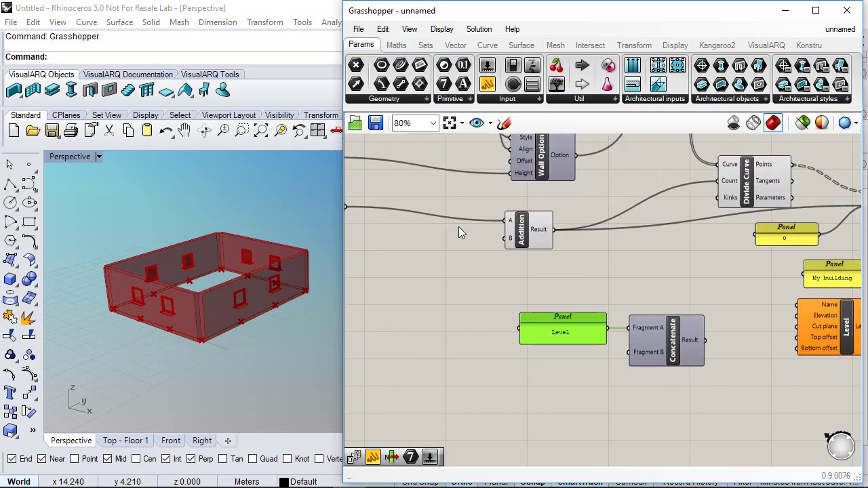
right_click_drag(447, 228, 566, 260)
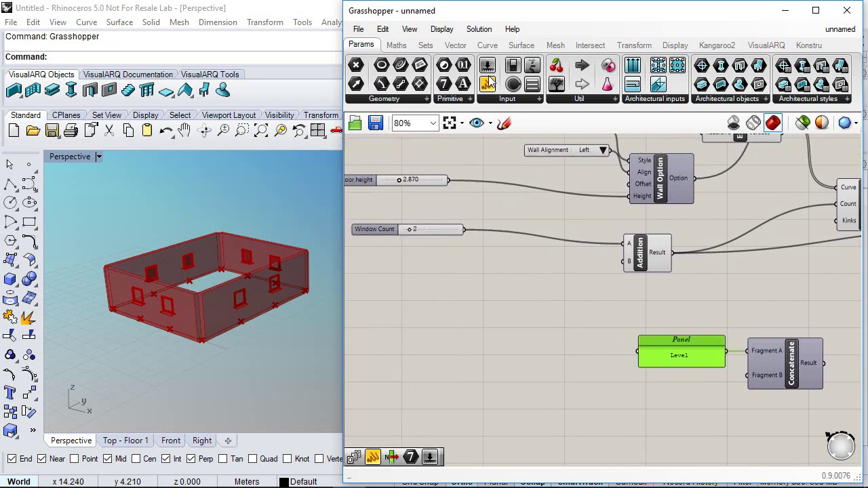
left_click_drag(488, 83, 475, 360)
right_click(476, 360)
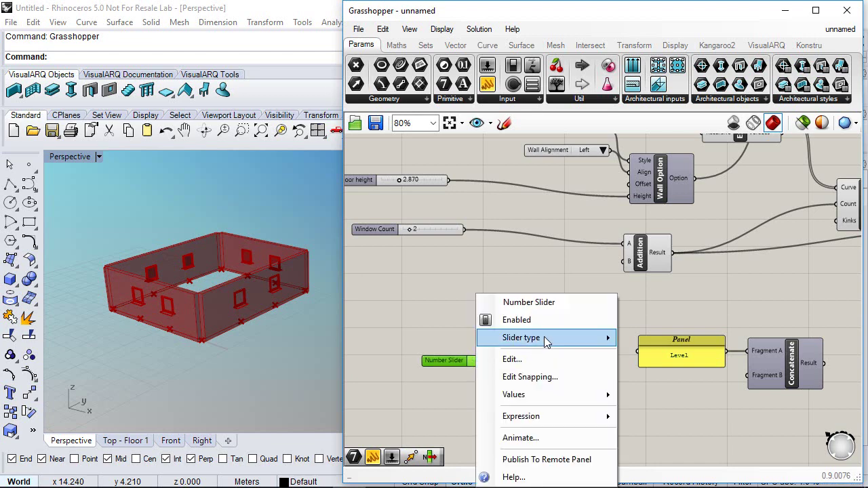
mouse_move(545, 338)
left_click(656, 353)
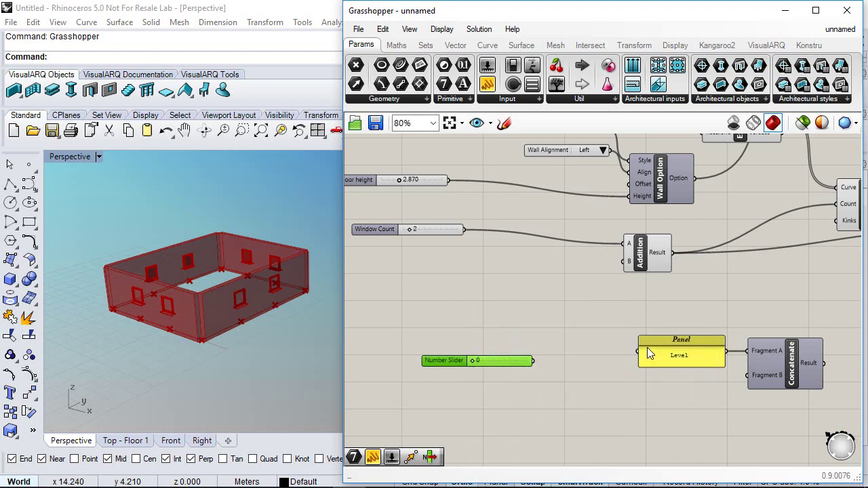
- Set the new integer slider's numeric domain to a minimum of 1 and a maximum of 20
right_click(460, 360)
left_click(507, 355)
double_click(560, 370)
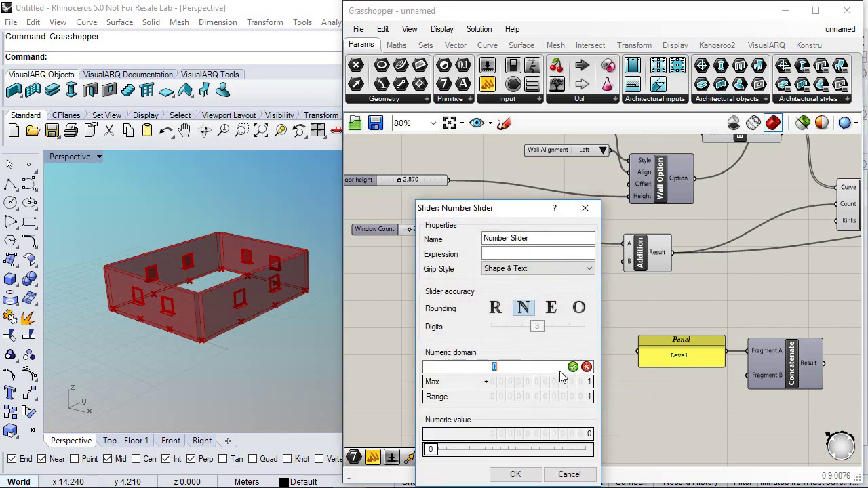
type("1")
left_click(572, 367)
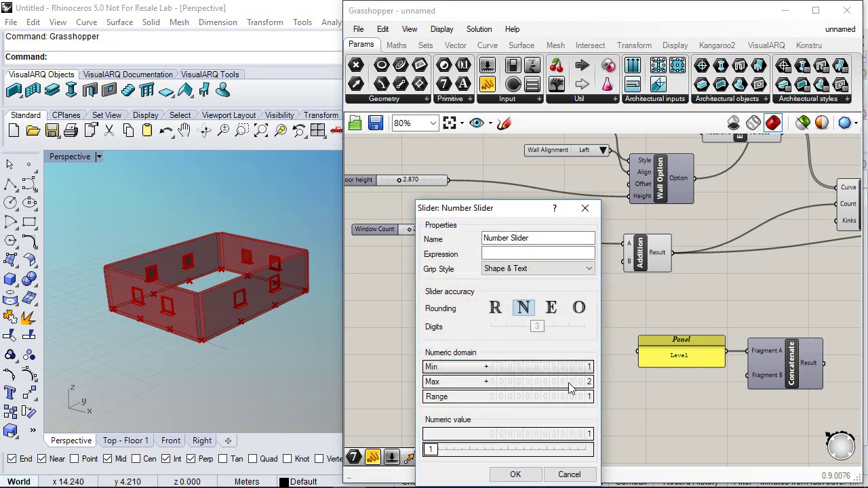
double_click(571, 383)
type("0")
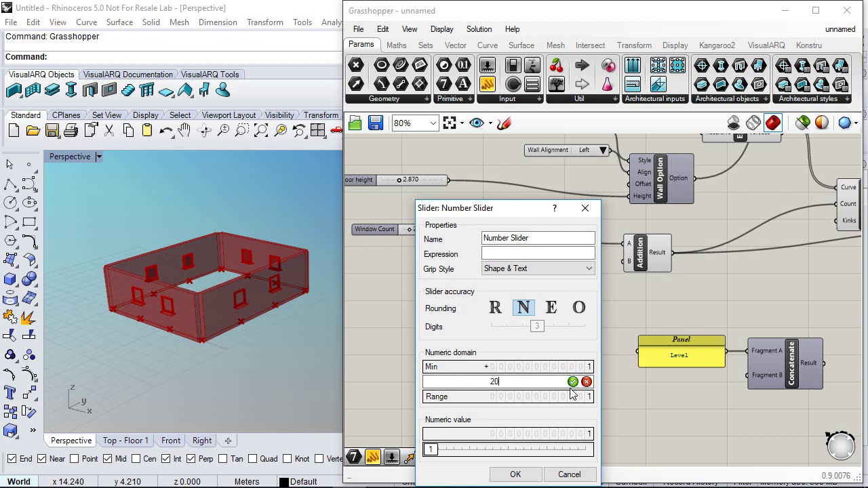
left_click(573, 382)
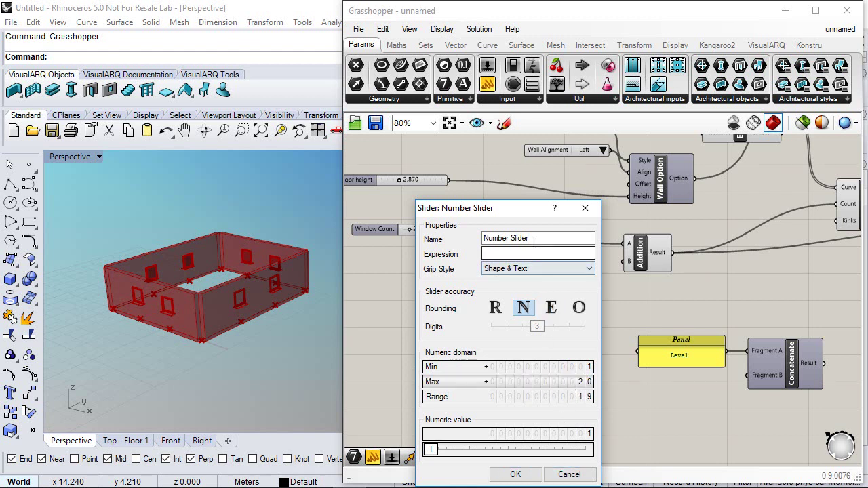
- Name the slider "Nº Floors" and set its value to 3
left_click_drag(535, 238, 446, 252)
type("Nº Floors")
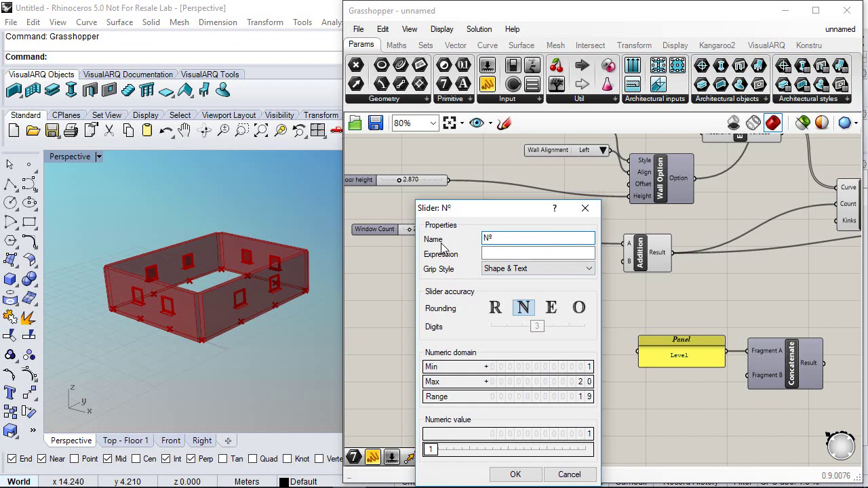
left_click(515, 474)
right_click_drag(558, 375, 519, 356)
left_click_drag(418, 342, 438, 333)
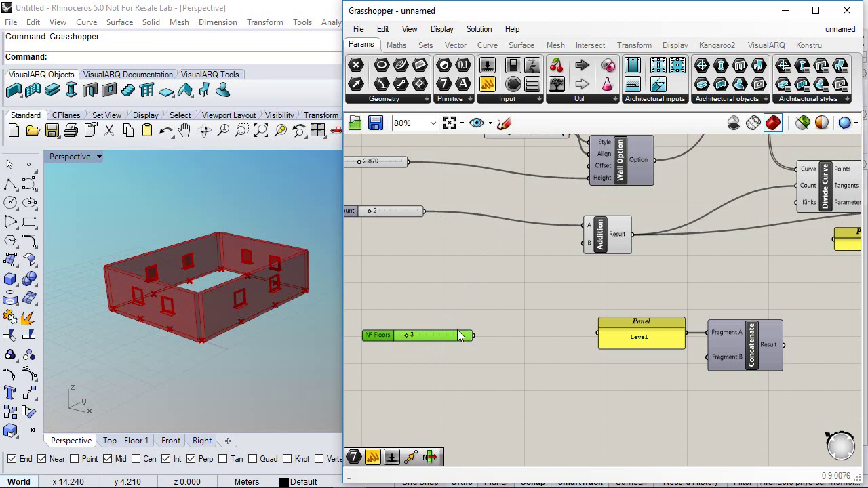
- Add a Series component between the Nº Floors slider and the "Level" panel
left_click(429, 45)
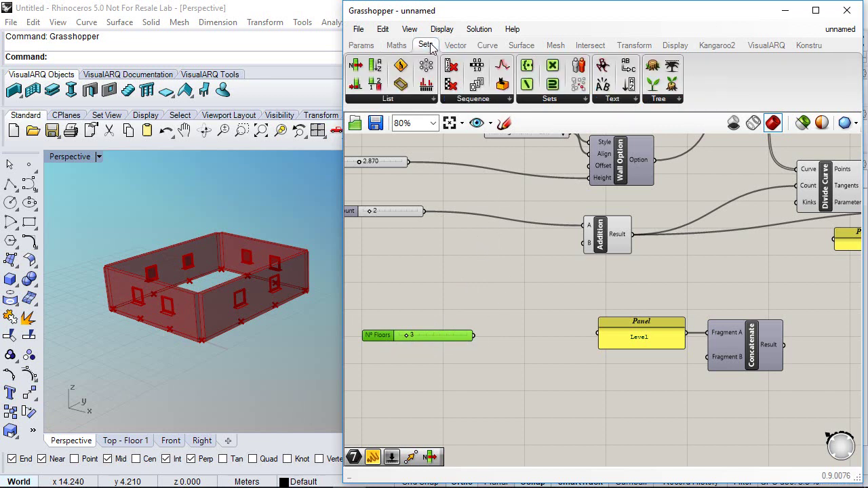
left_click(505, 99)
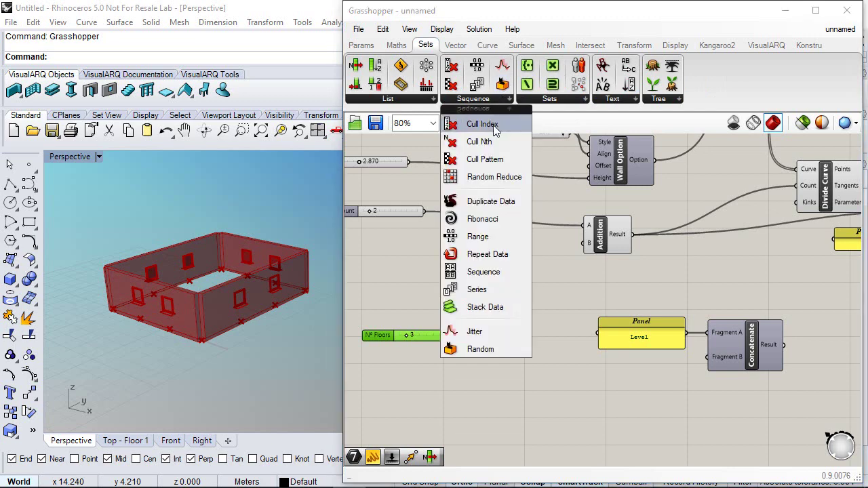
left_click(479, 292)
left_click(524, 371)
- Connect the Nº Floors slider to the Count input of the Series component
right_click_drag(526, 346, 534, 276)
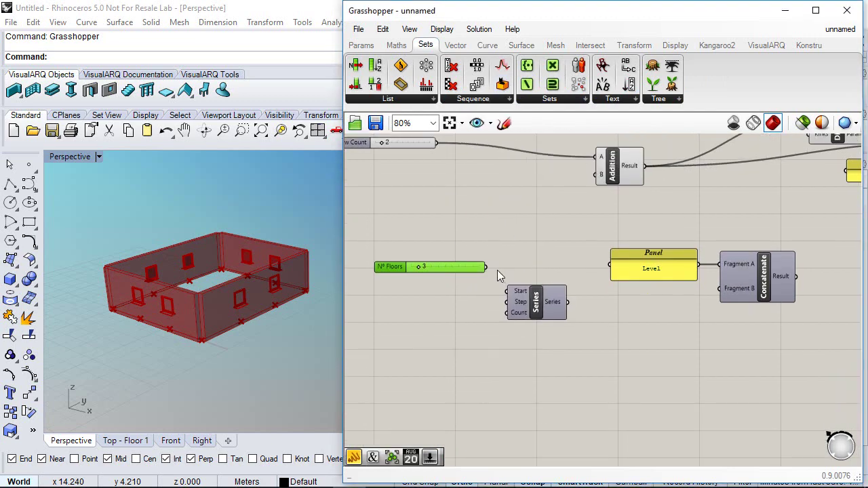
scroll(497, 269, "up", 2)
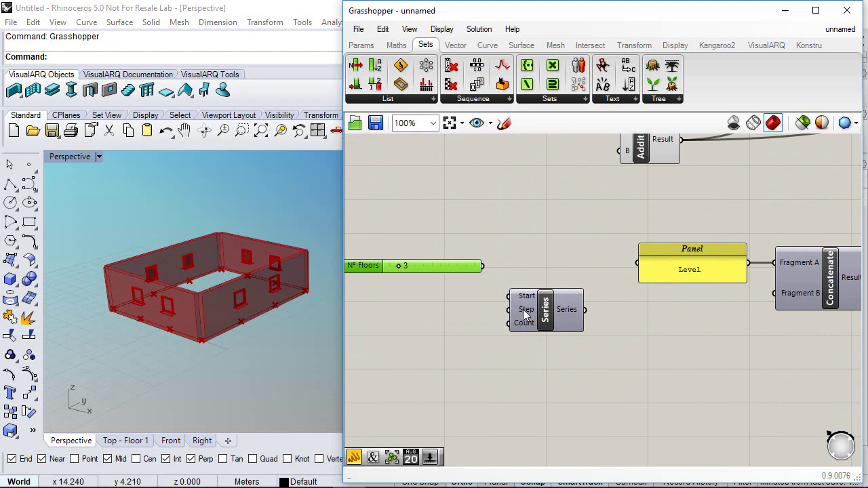
scroll(512, 236, "down", 2)
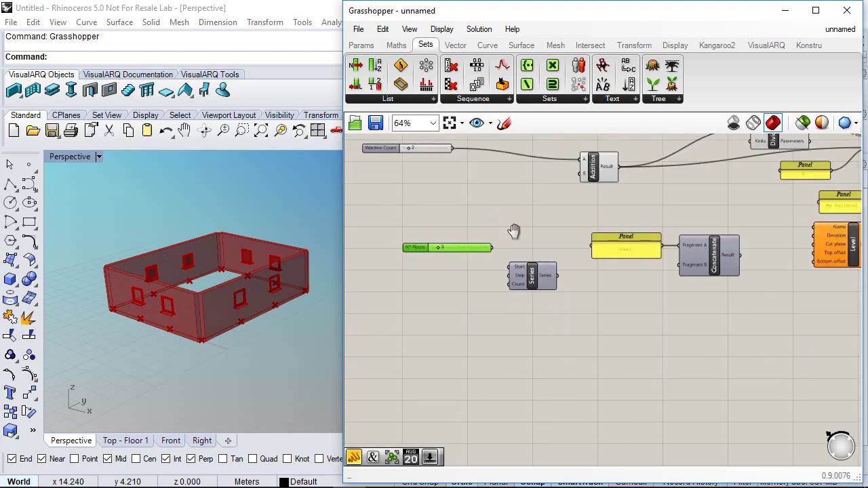
right_click_drag(514, 232, 535, 283)
scroll(557, 359, "up", 2)
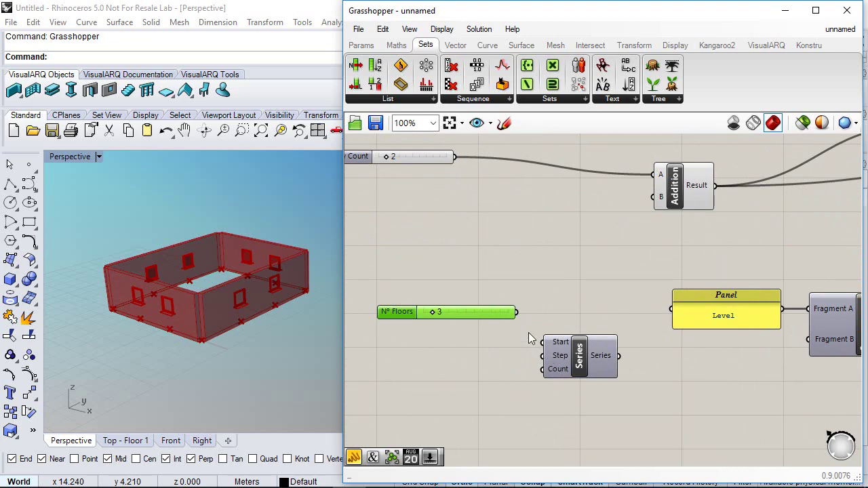
left_click_drag(517, 313, 549, 380)
right_click_drag(549, 380, 455, 361)
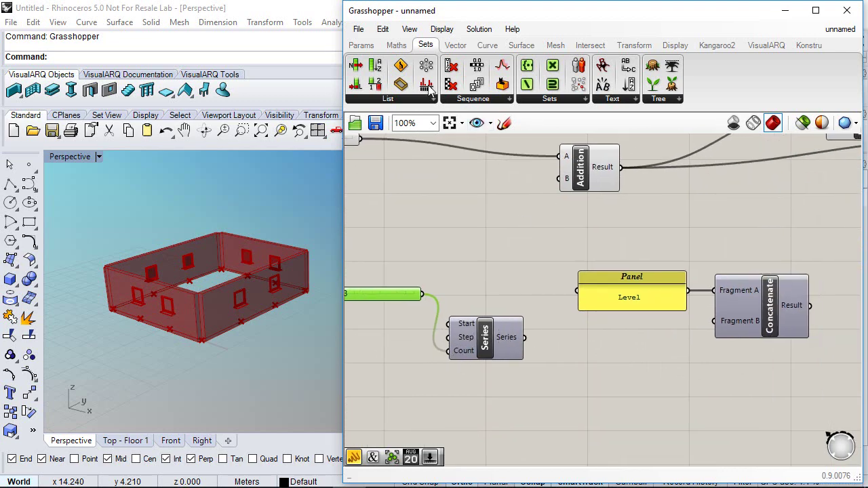
- Add a panel fed by the Series output, increase its height and place it below the "Level" panel
left_click(361, 45)
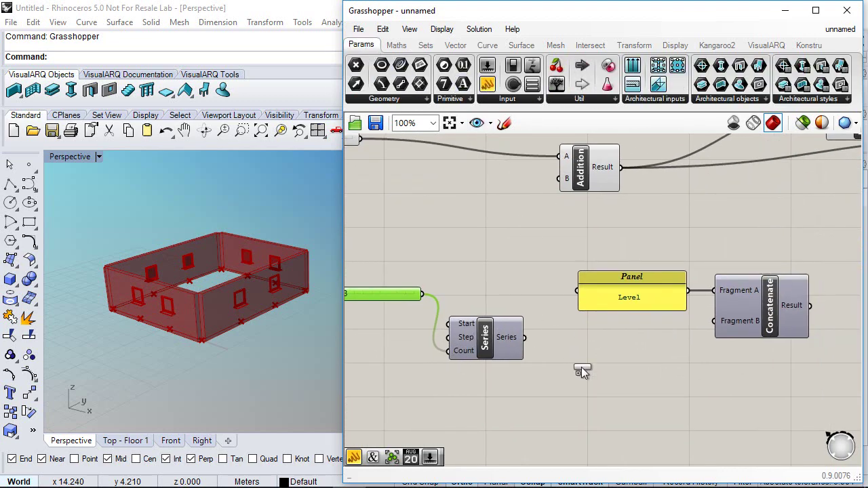
mouse_move(581, 369)
left_mouse_down()
mouse_move(533, 343)
mouse_move(527, 367)
mouse_move(588, 377)
left_mouse_up()
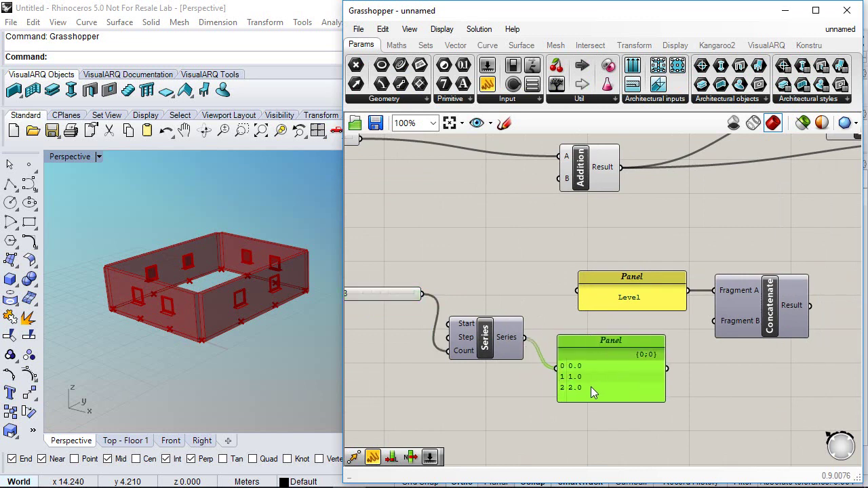
right_click_drag(573, 373, 654, 343)
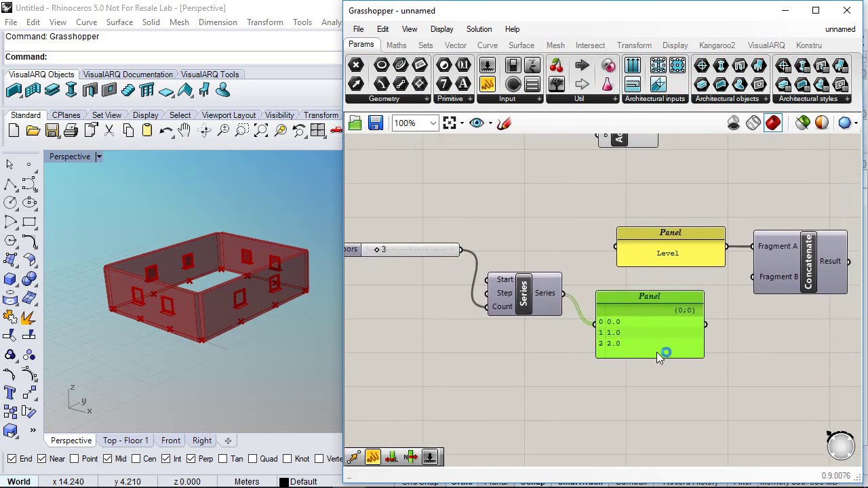
left_click_drag(658, 358, 657, 410)
left_click_drag(650, 308, 680, 325)
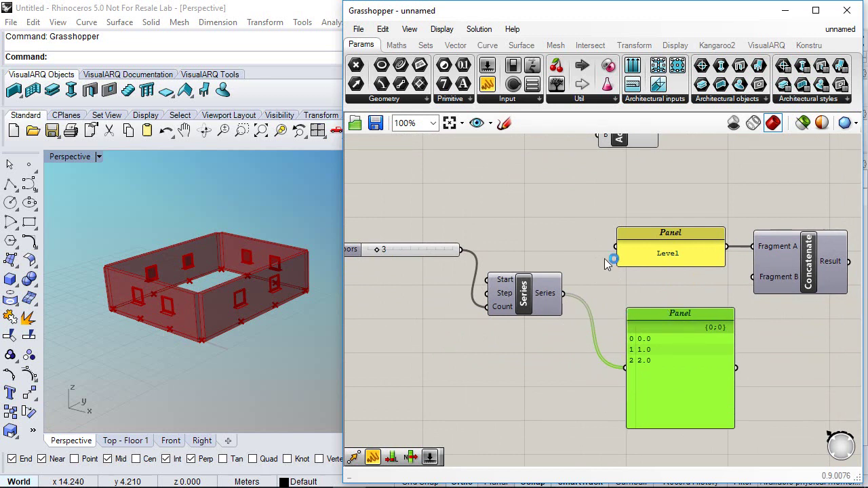
- Insert an Integer parameter between the Series output and its panel, and connect the integers to Concatenate's Fragment B input
left_click_drag(444, 84, 625, 367)
right_click_drag(627, 310, 559, 320)
left_click_drag(596, 329, 623, 351)
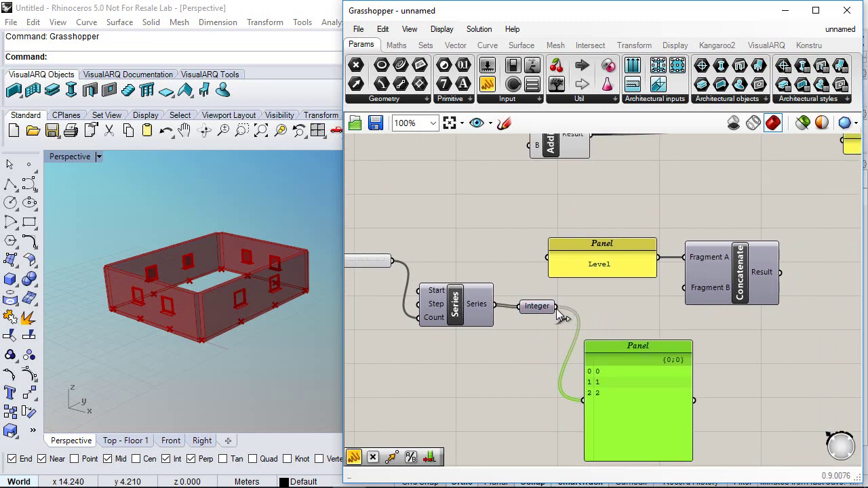
left_click_drag(556, 309, 683, 288)
right_click_drag(678, 333, 558, 329)
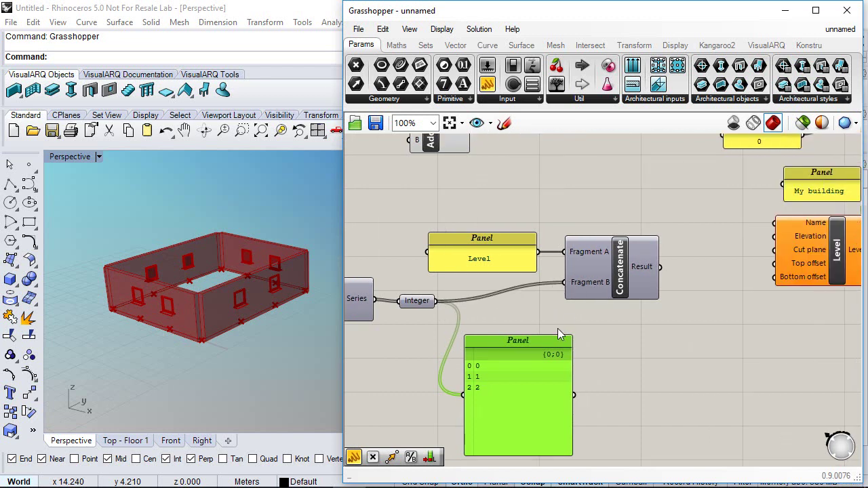
- Move the preview panel below the Level component, feed it from Concatenate's Result, and connect that Result to Level's Name input
left_click_drag(559, 340, 766, 343)
left_click_drag(662, 268, 682, 404)
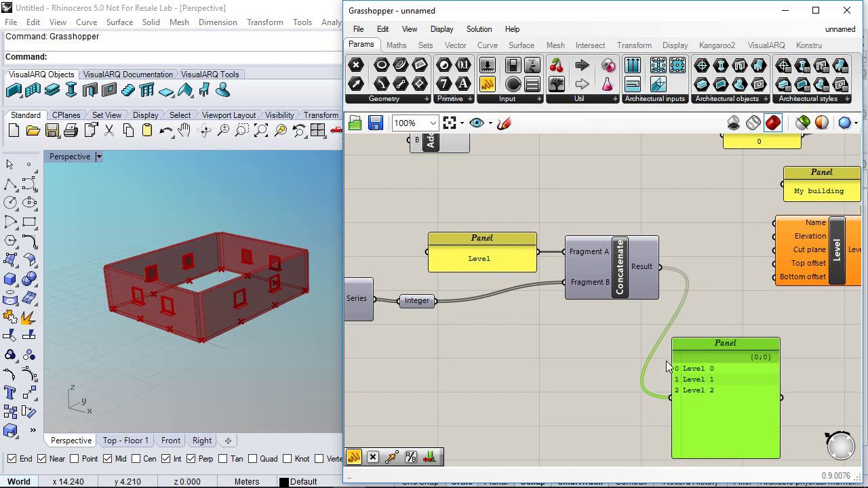
right_click_drag(701, 342, 569, 357)
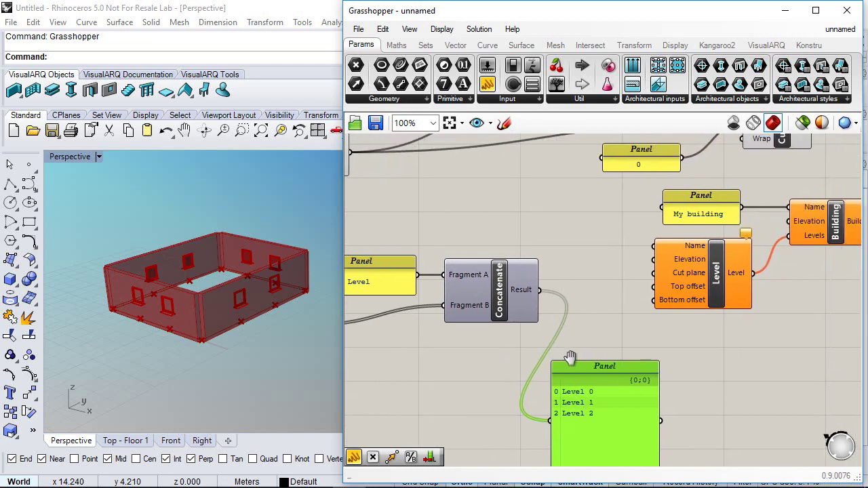
left_click_drag(540, 292, 662, 257)
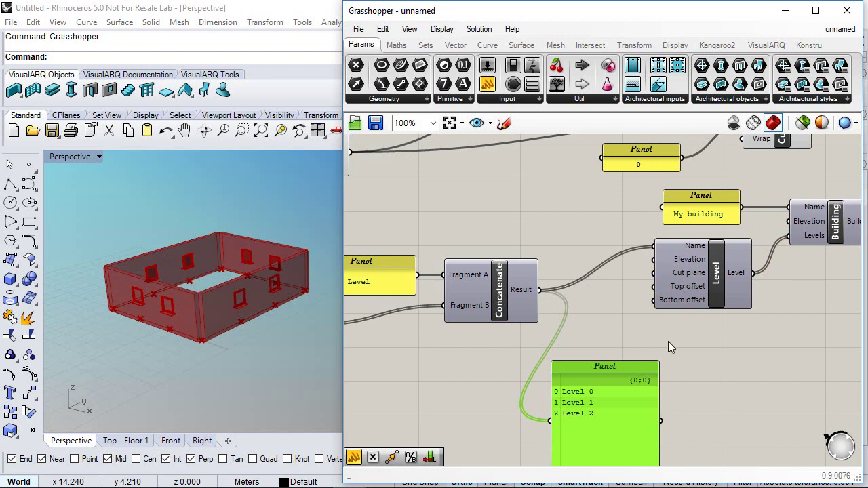
mouse_move(659, 269)
- Add a second Series component above the Concatenate component for the level elevations
right_click_drag(680, 281, 712, 322)
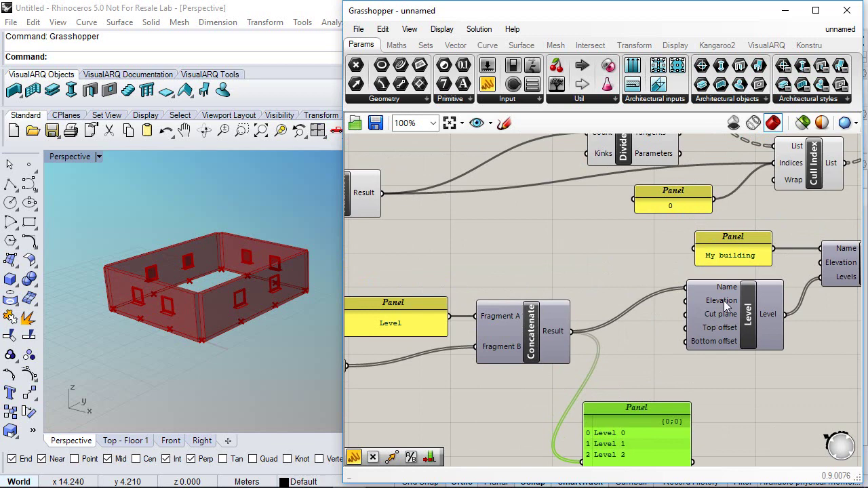
mouse_move(724, 301)
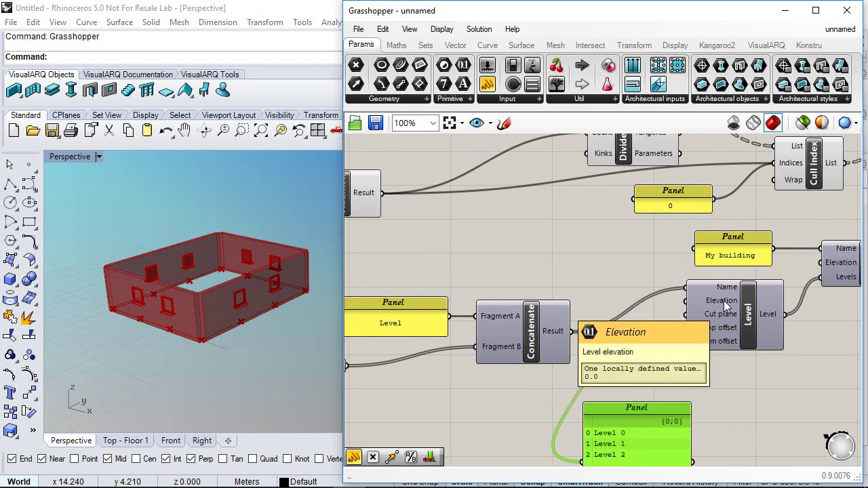
left_click(425, 45)
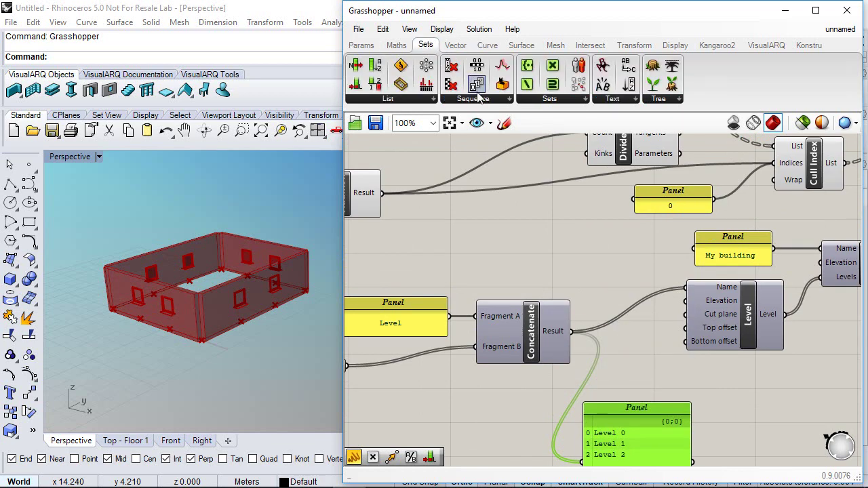
left_click_drag(477, 86, 522, 248)
scroll(553, 289, "down", 3)
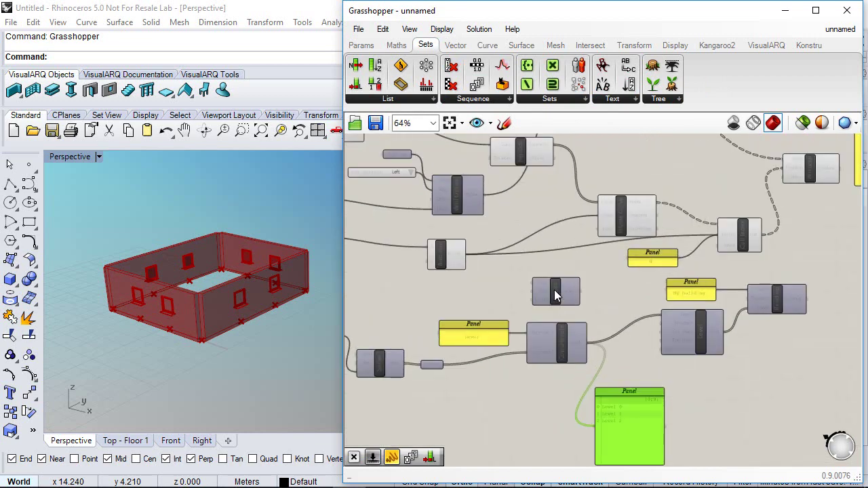
scroll(554, 290, "up", 2)
right_click_drag(543, 290, 639, 291)
mouse_move(639, 292)
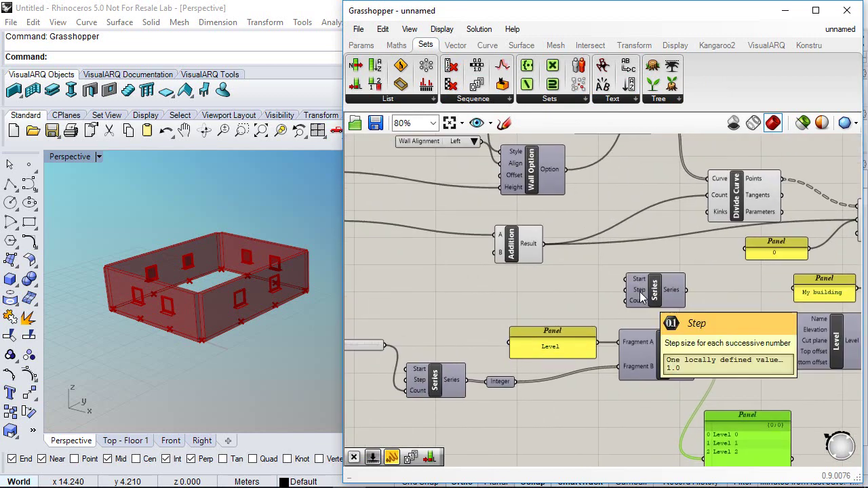
- Connect the Floor height slider to the second Series' Step input and the Nº Floors slider to its Count input
right_click_drag(579, 290, 635, 293)
left_click_drag(483, 201, 788, 319)
right_click_drag(776, 310, 688, 283)
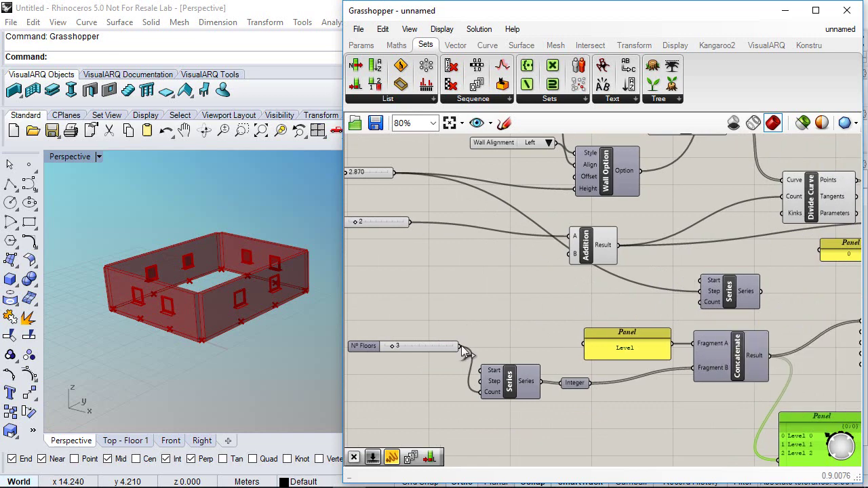
left_click_drag(461, 346, 706, 303)
- Connect the second Series' output to the preview panel and to the Level component's Elevation input
right_click_drag(738, 312, 504, 242)
left_click_drag(500, 221, 524, 391)
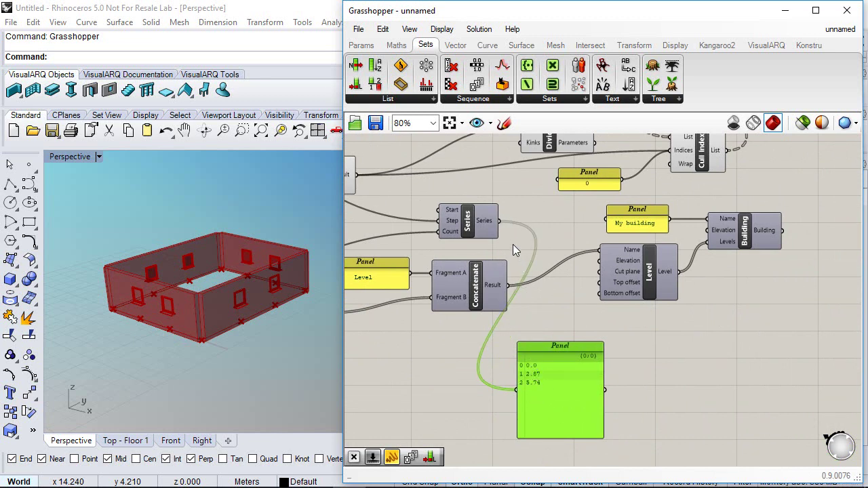
left_click_drag(501, 221, 599, 261)
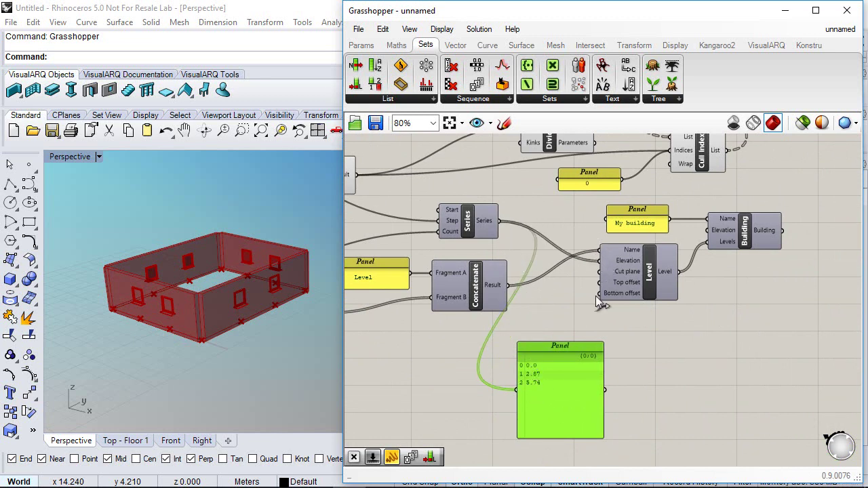
- Bake the Building component into the Rhino document
right_click_drag(564, 309, 397, 380)
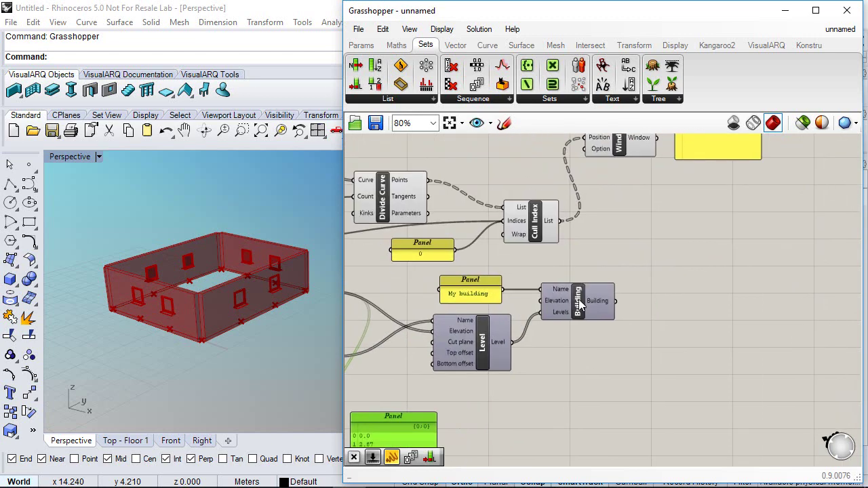
left_click(579, 305)
middle_click(578, 301)
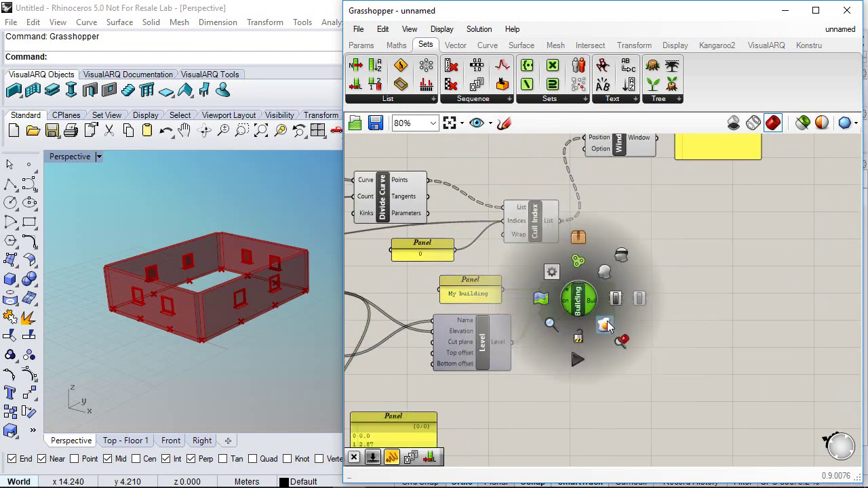
left_click(605, 325)
- Switch to Rhino, examine the levels and elevations listed for the building, and return to Grasshopper
left_click(785, 11)
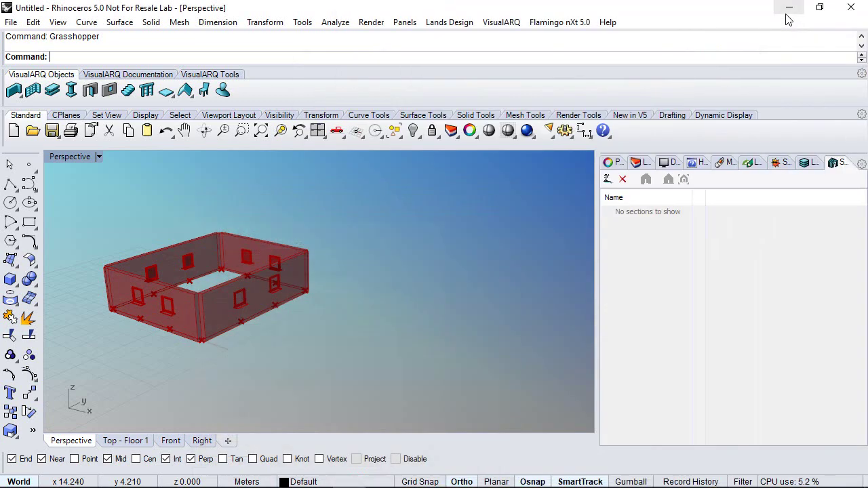
left_click(806, 163)
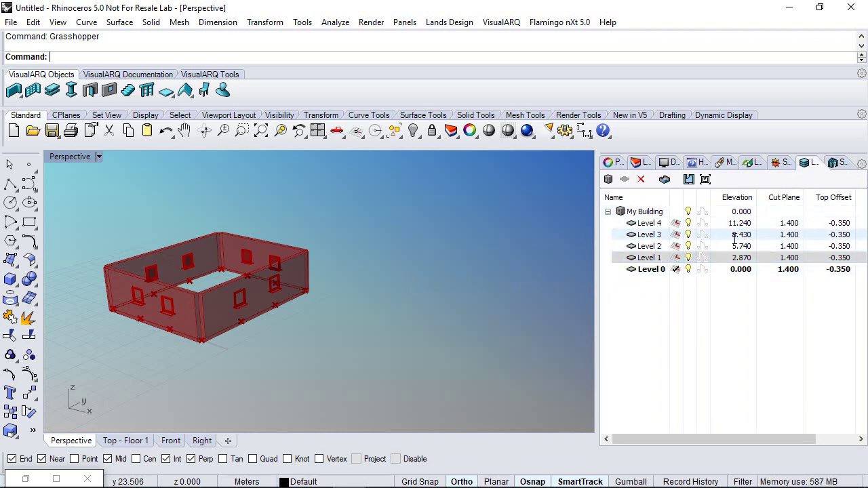
left_click(27, 479)
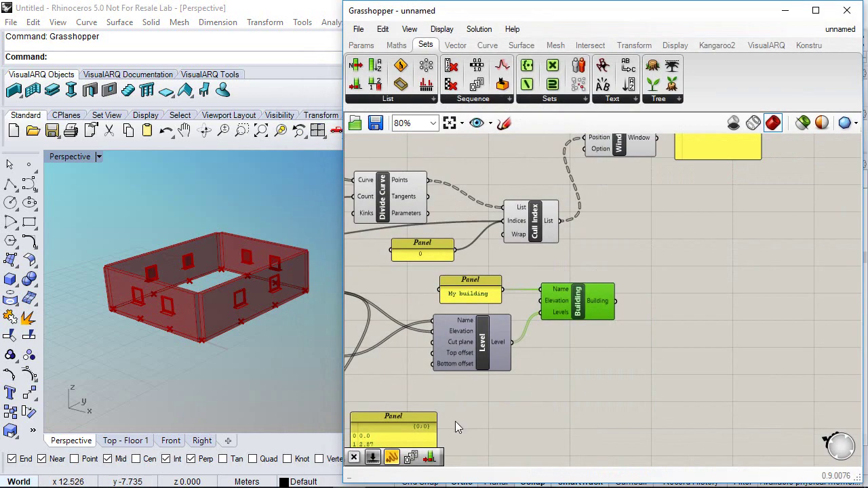
- Add a Move component to the empty canvas area below the wall preview panel
left_click(519, 393)
right_click_drag(588, 274, 547, 325)
scroll(556, 315, "down", 2)
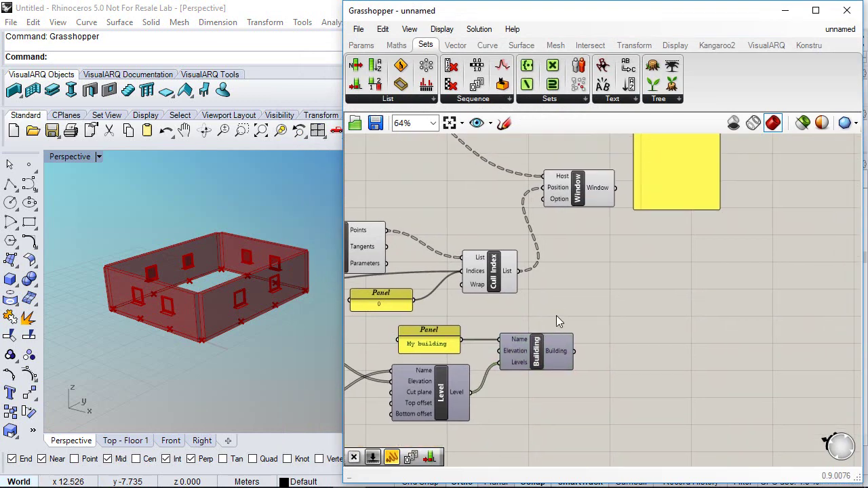
right_click_drag(571, 260, 546, 275)
right_click_drag(306, 300, 242, 316)
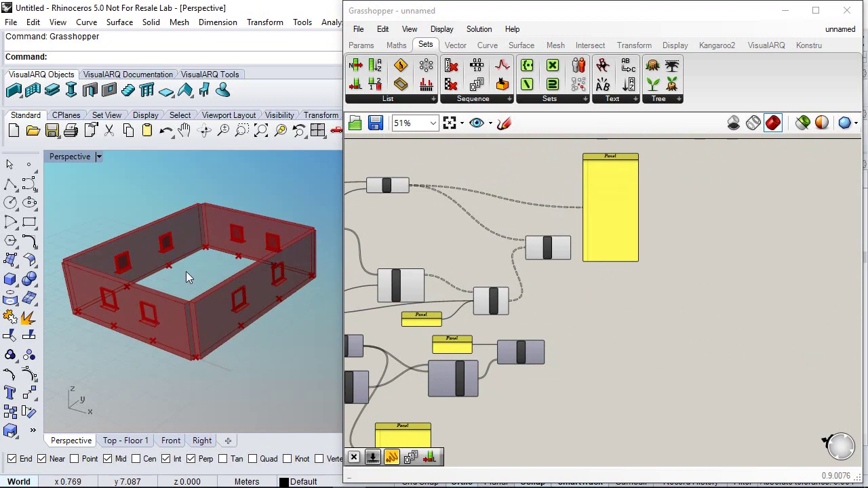
right_click_drag(186, 270, 188, 252)
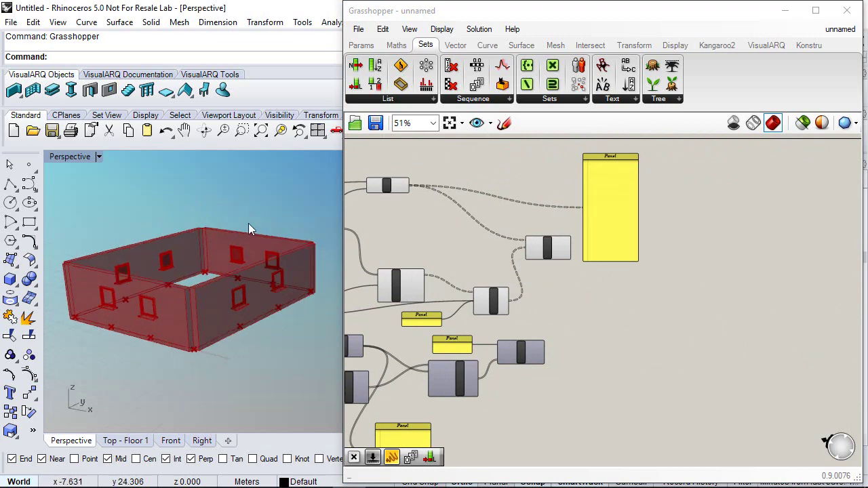
left_click(563, 287)
scroll(591, 275, "up", 2)
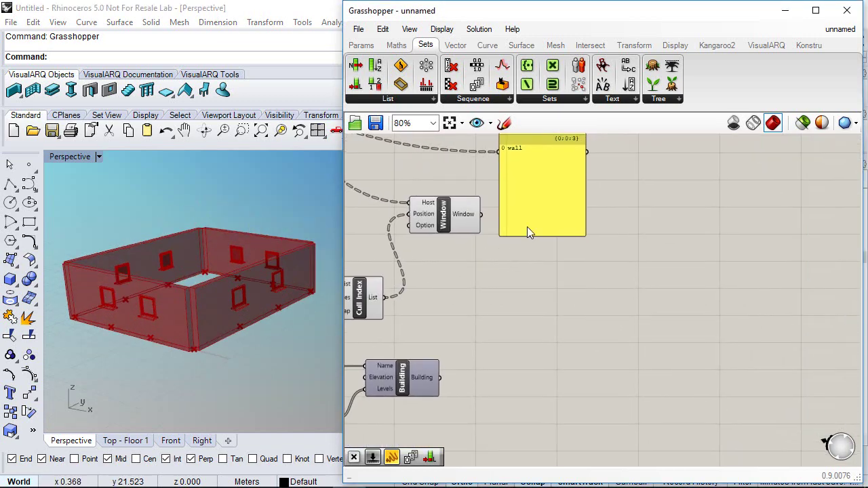
left_click(632, 45)
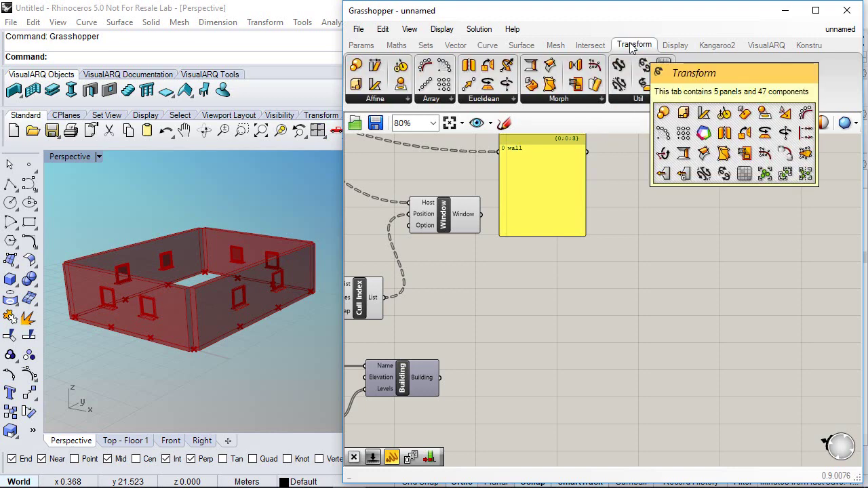
left_click(513, 97)
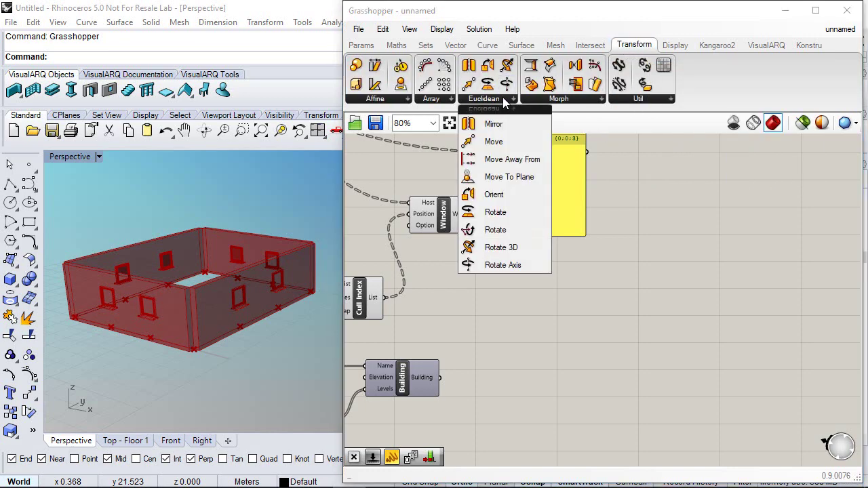
left_click(503, 146)
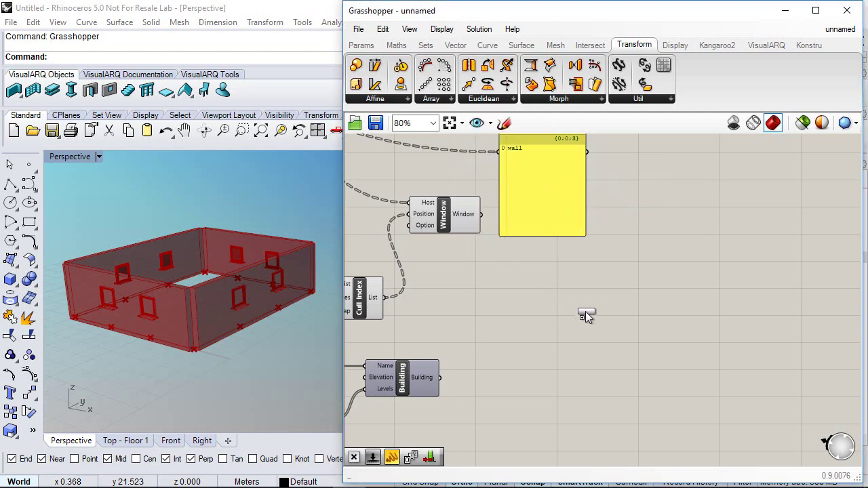
left_click(591, 299)
- Connect the Wall component's Wall output to the Move component's Geometry input
right_click_drag(609, 217, 557, 212)
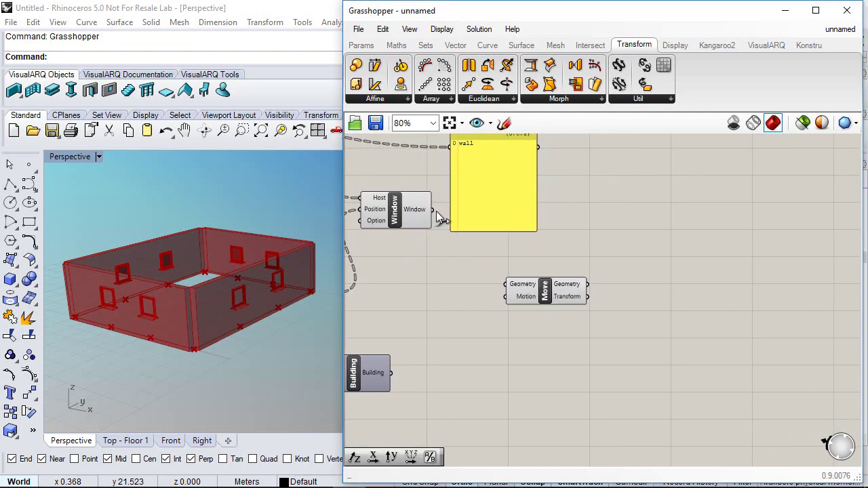
right_click_drag(436, 211, 525, 267)
left_click(468, 243)
scroll(524, 267, "down", 1)
right_click_drag(504, 238, 609, 226)
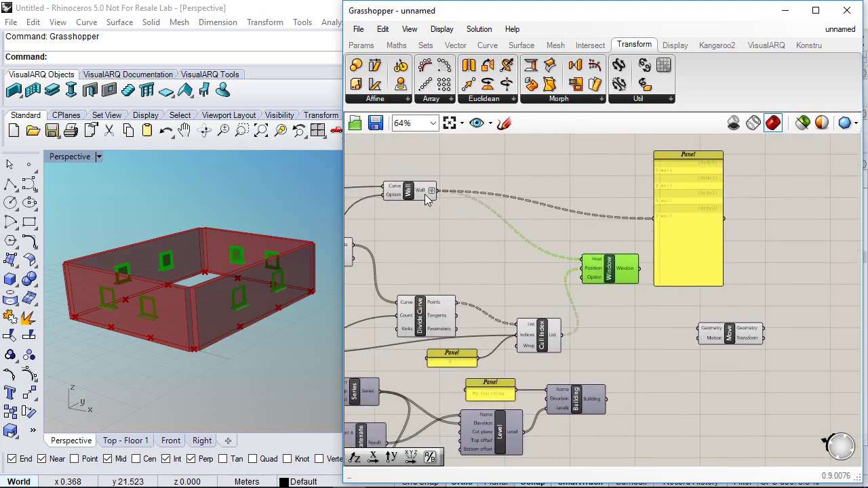
left_click(414, 192)
left_click_drag(437, 193, 700, 329)
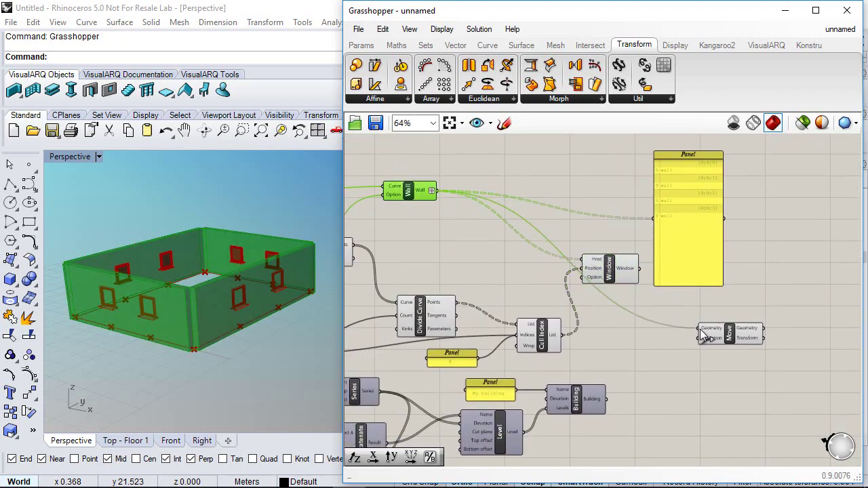
right_click_drag(710, 339, 531, 266)
left_click(543, 264)
scroll(462, 257, "up", 2)
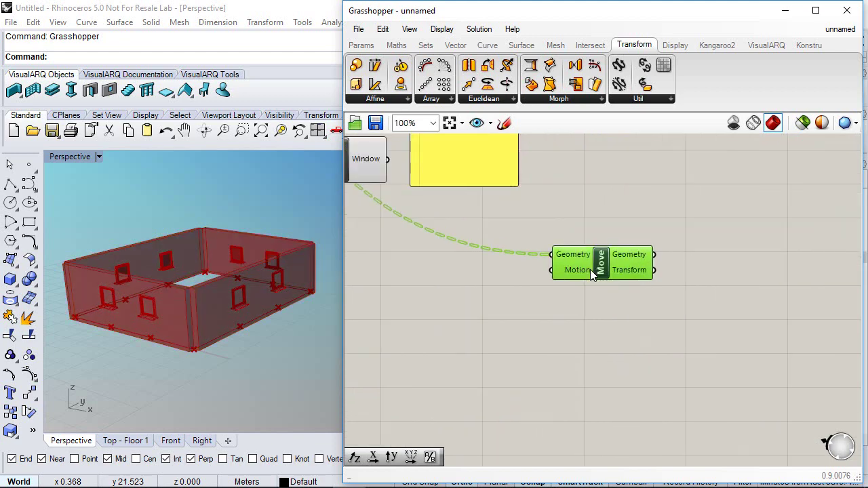
- Add a Unit Z vector component beside Move and connect its Unit vector output to Move's Motion input
left_click(455, 45)
left_click(615, 102)
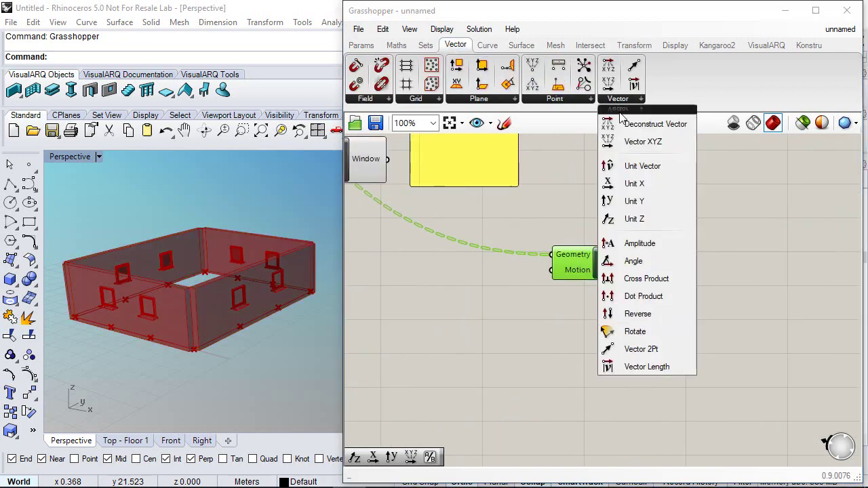
left_click(632, 219)
left_click(479, 288)
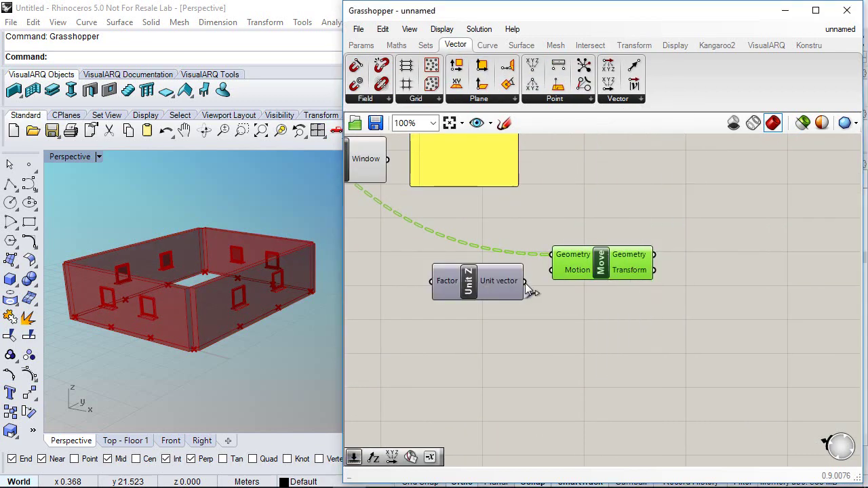
left_click_drag(526, 284, 551, 270)
right_click_drag(526, 317, 540, 298)
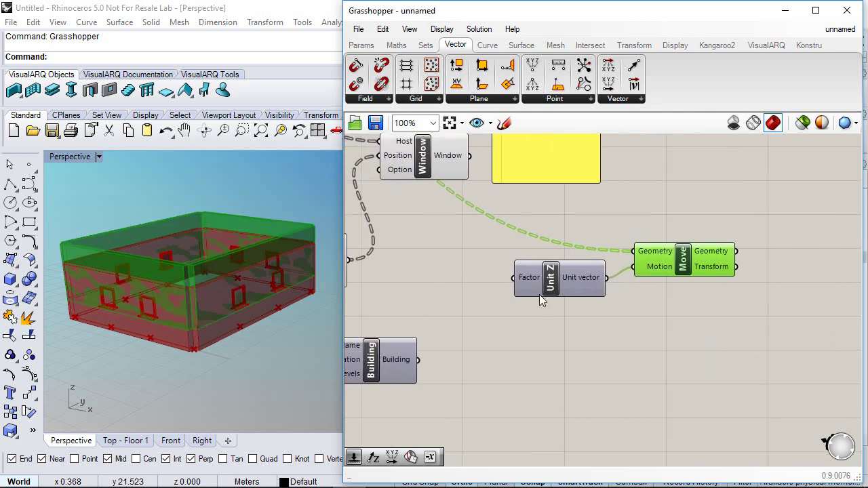
- Connect the output of the Series that drives the level elevations to the Unit Z component's Factor input
mouse_move(521, 282)
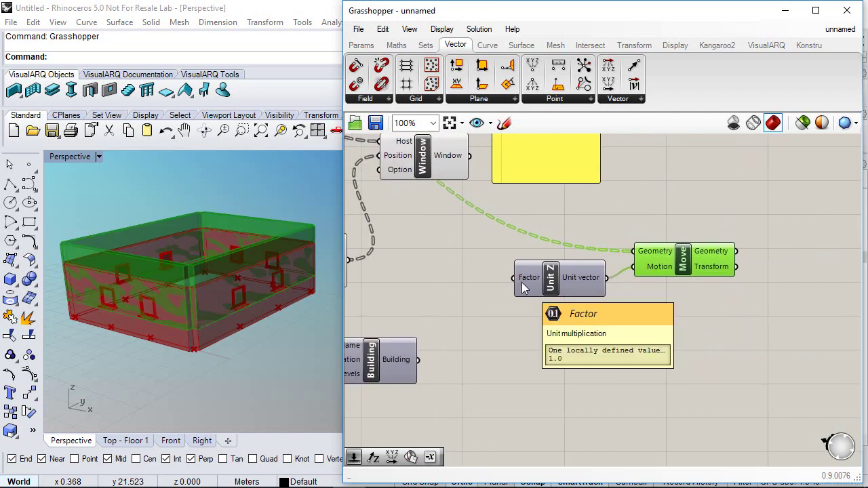
right_click_drag(507, 292, 698, 271)
scroll(667, 296, "down", 2)
right_click_drag(472, 293, 590, 273)
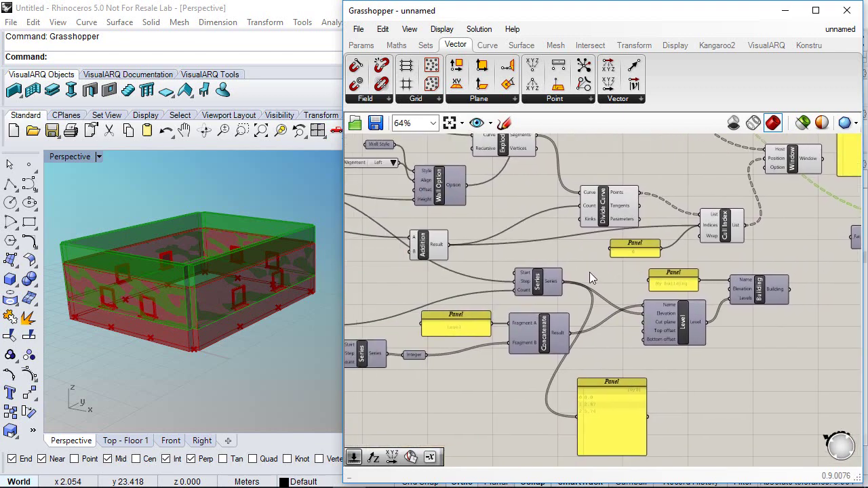
right_click_drag(486, 290, 573, 267)
scroll(675, 290, "up", 2)
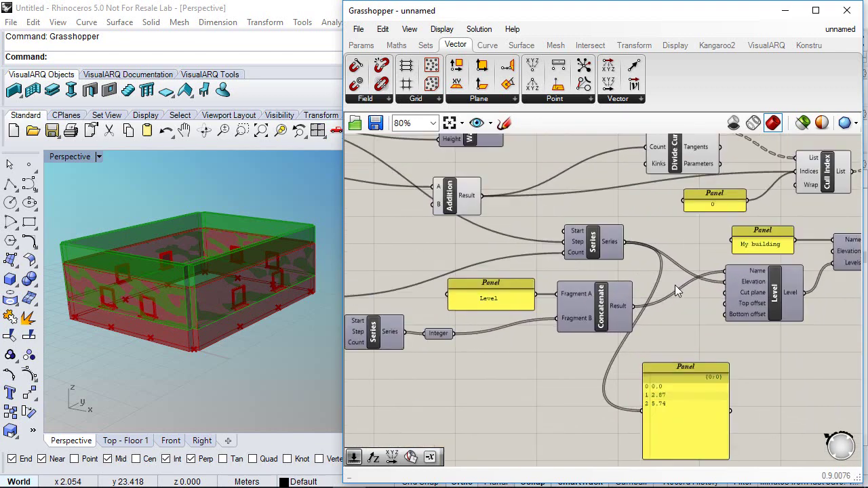
right_click_drag(648, 266, 613, 313)
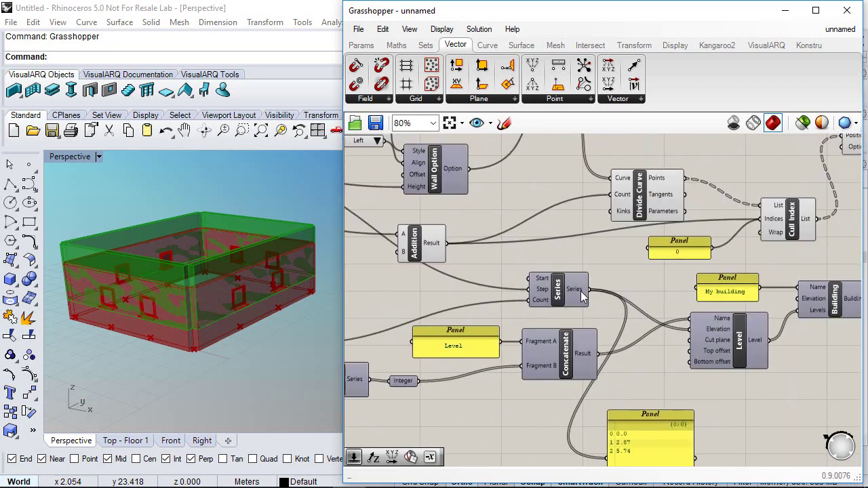
mouse_move(580, 291)
left_click_drag(587, 290, 681, 324)
right_click_drag(663, 328, 465, 364)
left_click_drag(389, 325, 750, 270)
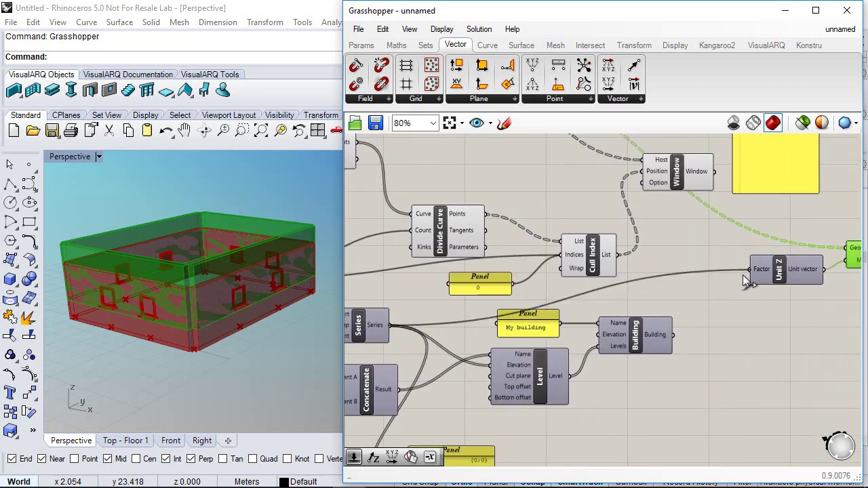
- Inspect the stacked walls and the Unit Z component, and raise the Nº Floors slider to 4
left_click(204, 308)
scroll(205, 308, "down", 4)
right_click_drag(205, 308, 209, 279)
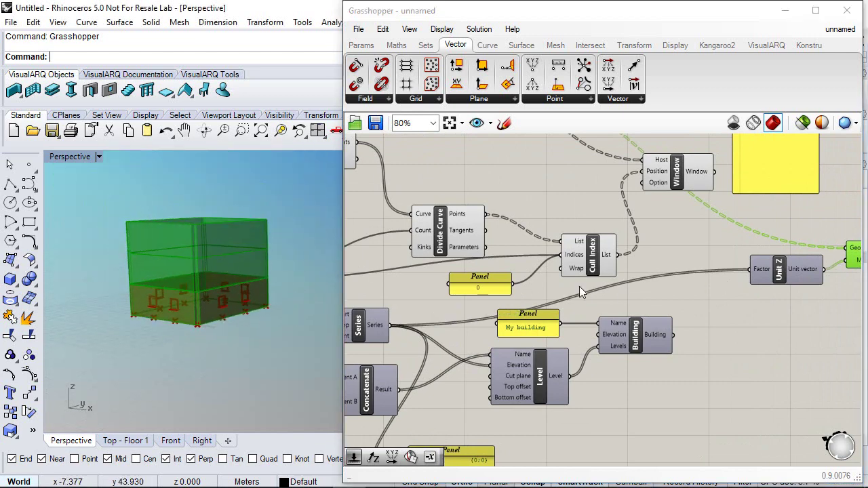
right_click_drag(847, 256, 754, 260)
scroll(703, 271, "up", 2)
left_click(654, 264)
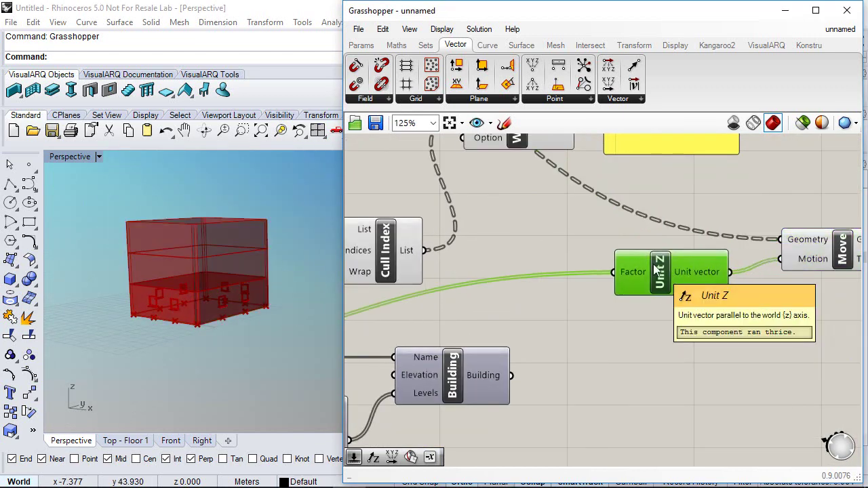
right_click_drag(678, 261, 853, 276)
left_click(738, 251)
scroll(694, 253, "down", 4)
right_click_drag(385, 263, 425, 291)
scroll(424, 291, "up", 3)
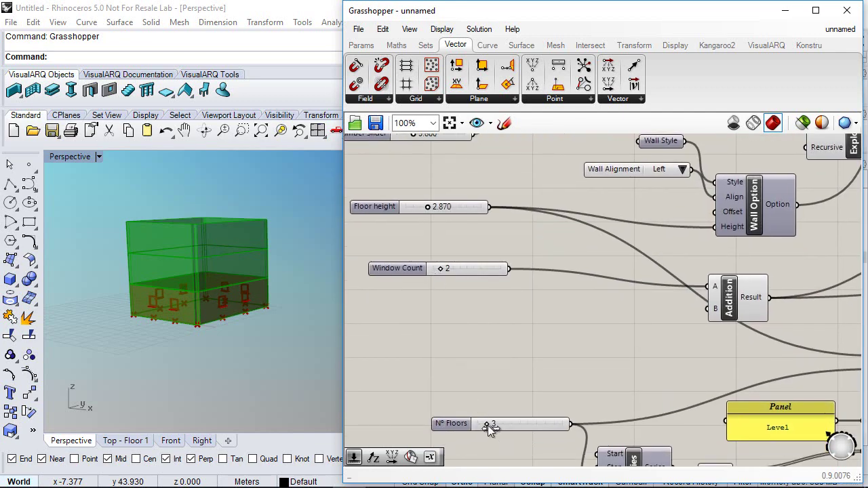
left_click_drag(488, 426, 467, 340)
- Duplicate the Move component above the original with its Unit Z motion, and connect the Window output to the copy's Geometry input
scroll(422, 298, "down", 4)
right_click_drag(690, 286, 583, 289)
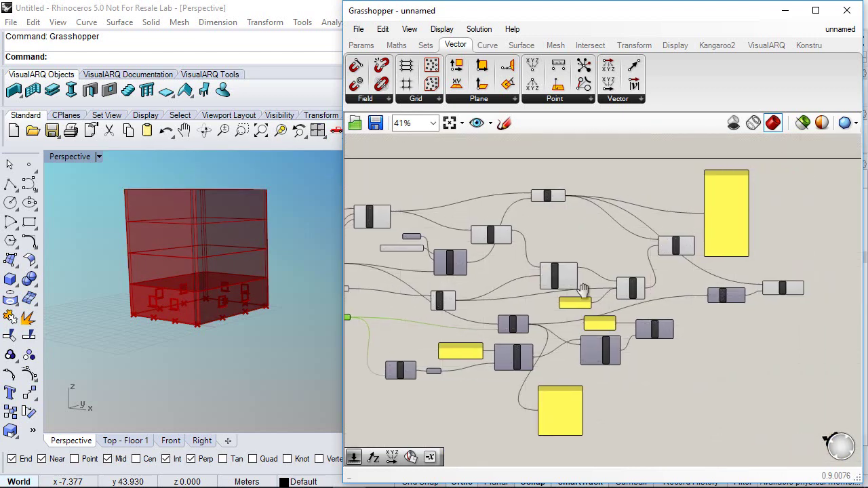
scroll(583, 290, "up", 3)
left_click_drag(515, 295, 557, 193)
left_click(630, 375)
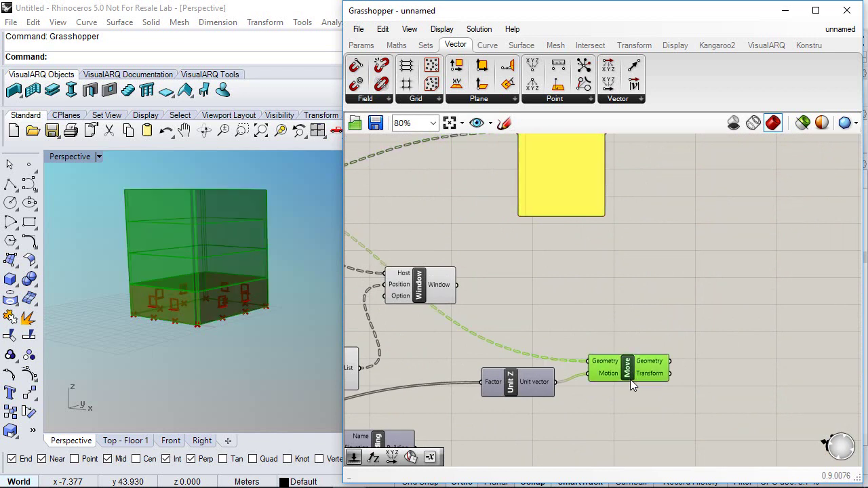
left_click_drag(630, 381, 644, 302, "alt")
left_click(606, 264)
left_click(554, 247)
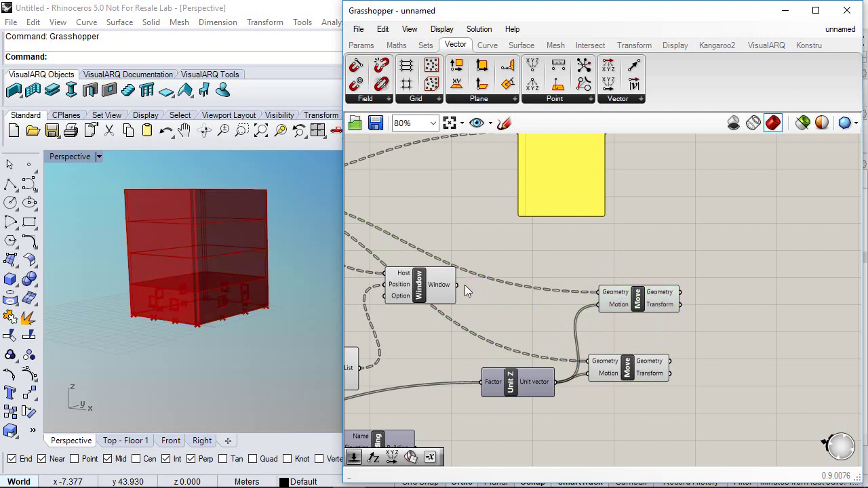
left_click_drag(528, 280, 599, 293)
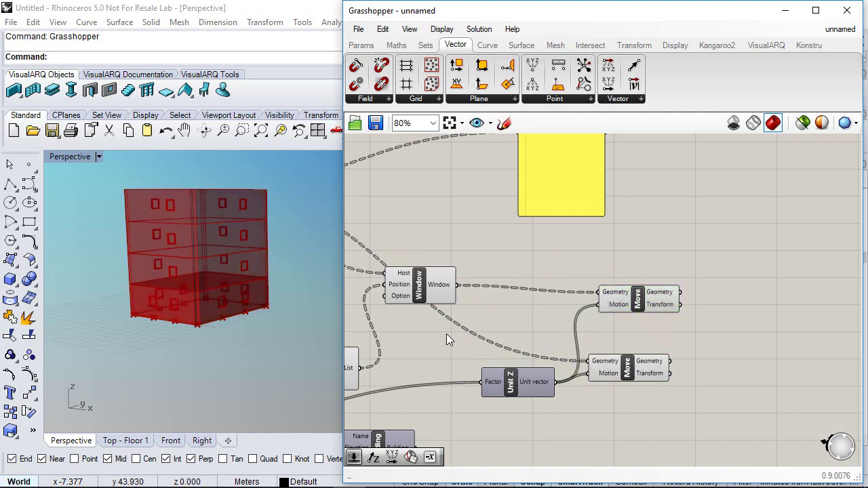
- Check the moved windows around the building and graft the Window component's Window output
right_click_drag(204, 256, 234, 277)
scroll(194, 286, "up", 2)
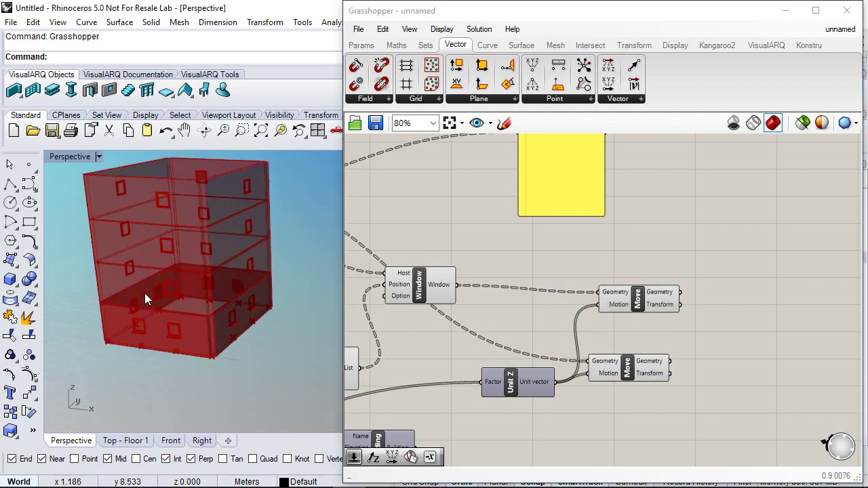
right_click_drag(145, 293, 199, 263)
right_click_drag(184, 320, 159, 302)
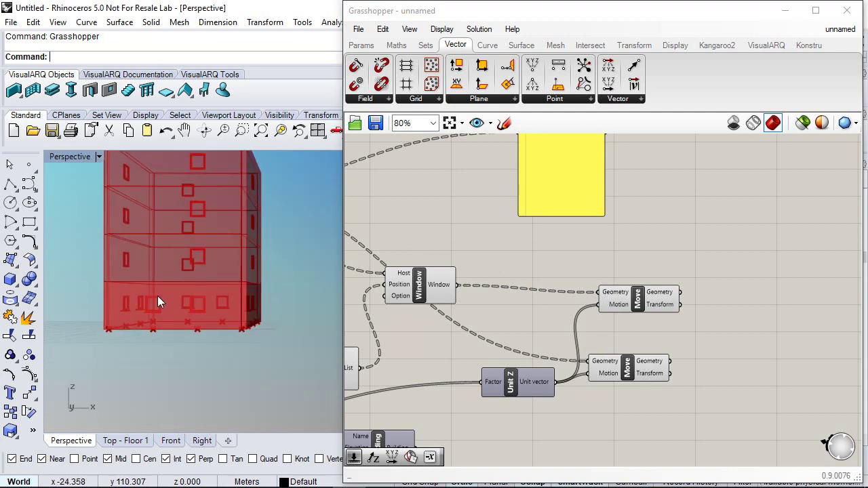
right_click_drag(151, 243, 180, 248)
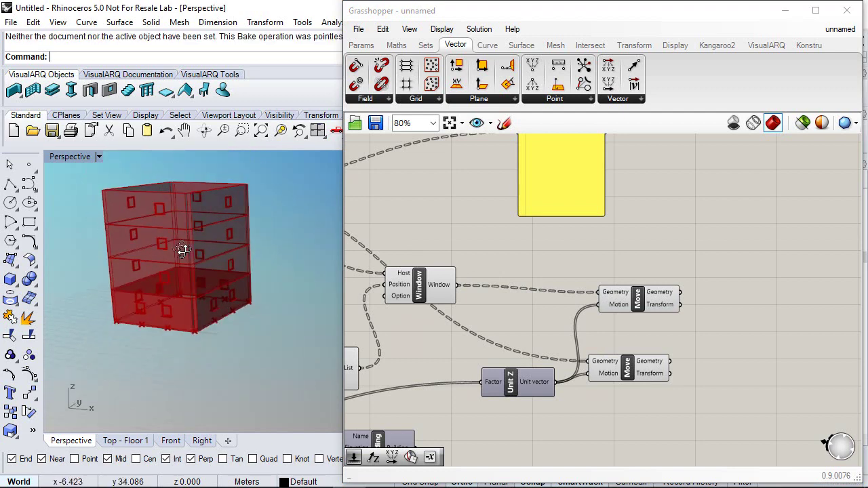
left_click(431, 249)
scroll(441, 284, "up", 2)
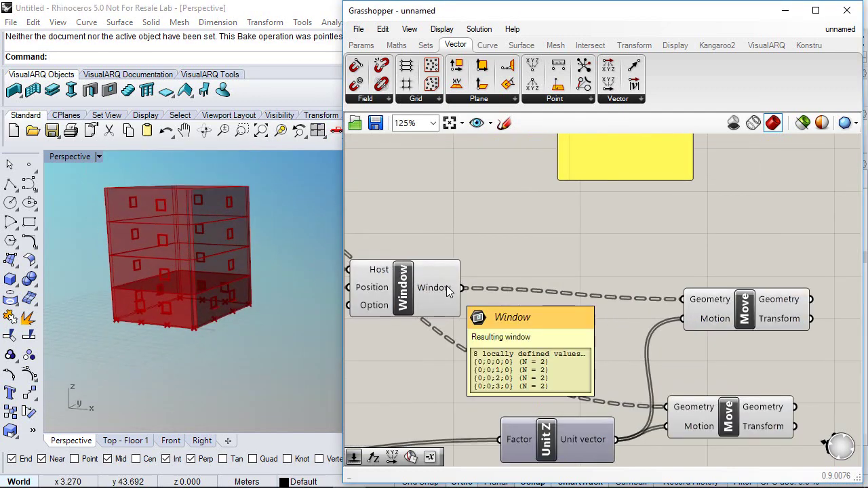
right_click(446, 290)
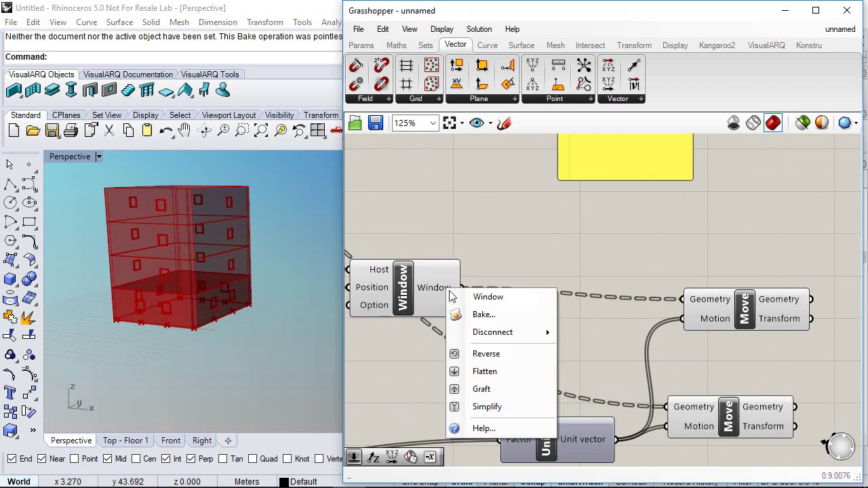
left_click(491, 390)
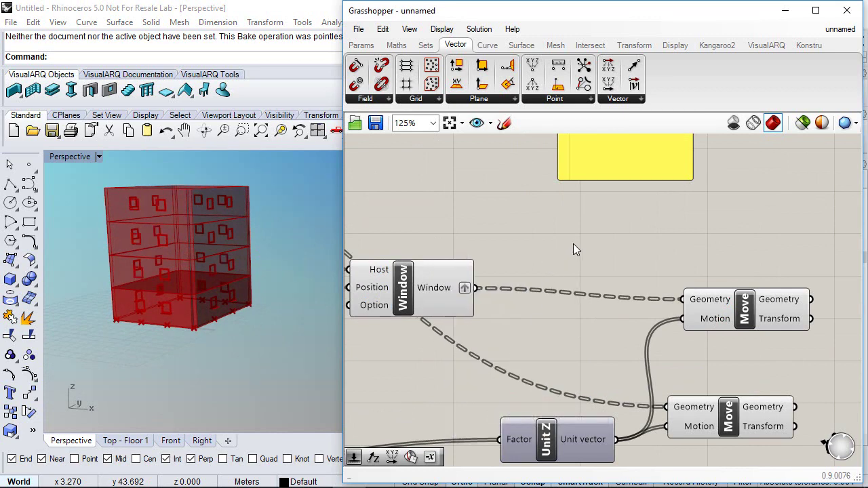
- Examine the window copies on each floor of the building in the Rhino viewport
left_click(207, 266)
scroll(191, 255, "up", 4)
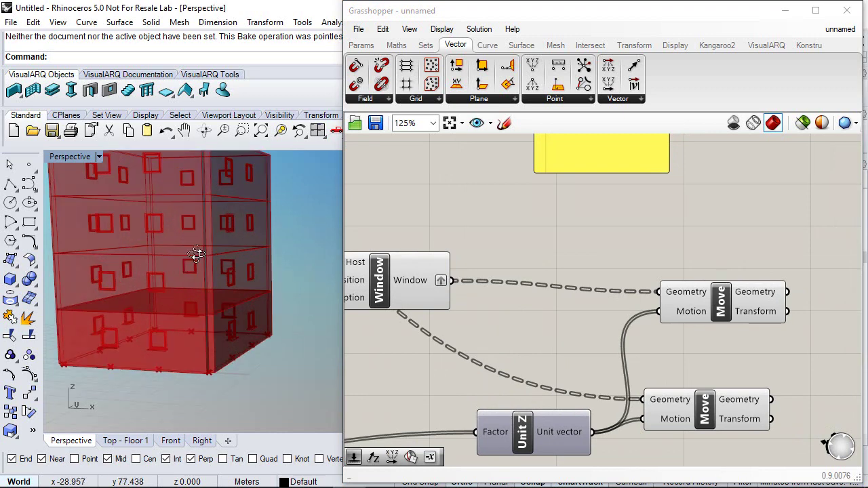
scroll(172, 248, "down", 3)
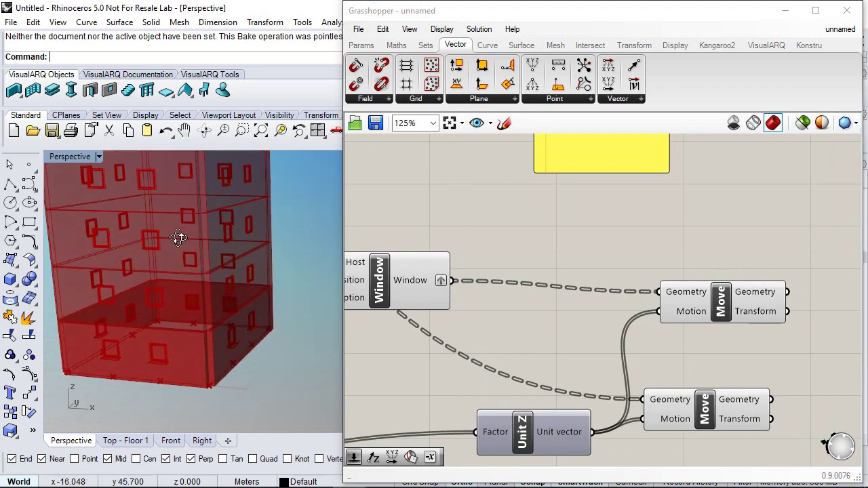
right_click_drag(730, 345, 706, 329)
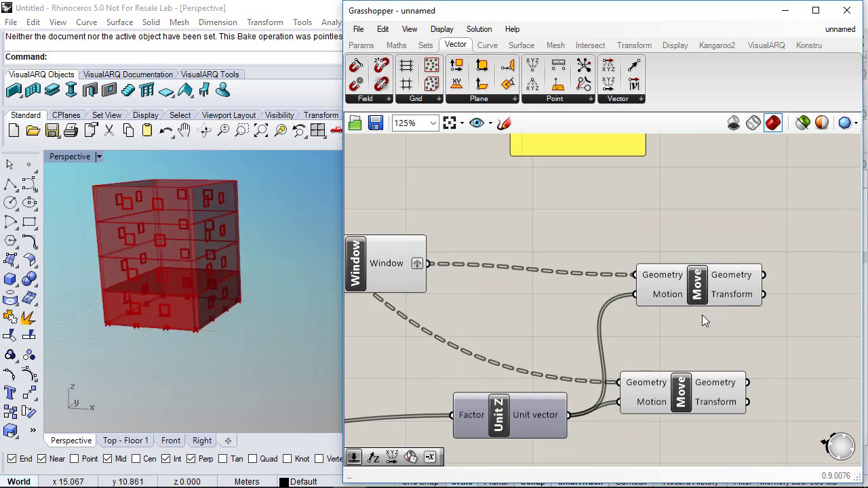
- Align the windows' Move component above the walls' Move component and check the window copies around the building
left_click_drag(703, 300, 690, 311)
right_click_drag(113, 289, 140, 258)
left_click(437, 286)
right_click_drag(280, 262, 227, 288)
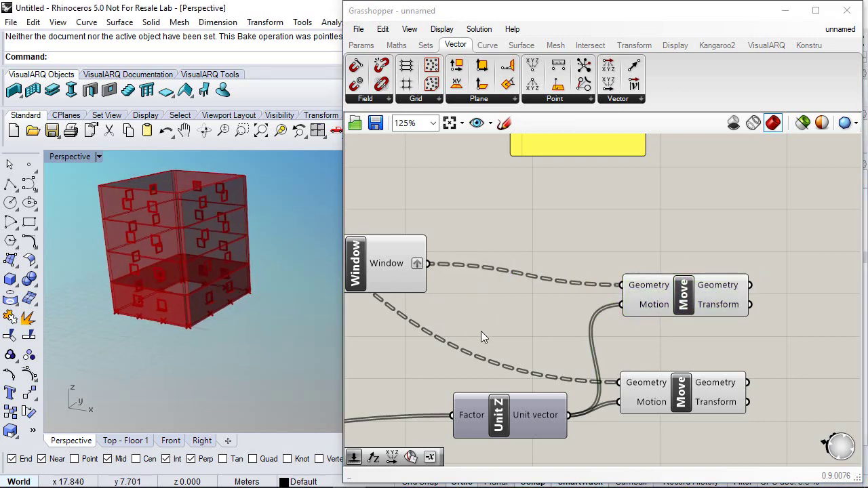
right_click_drag(170, 216, 200, 268)
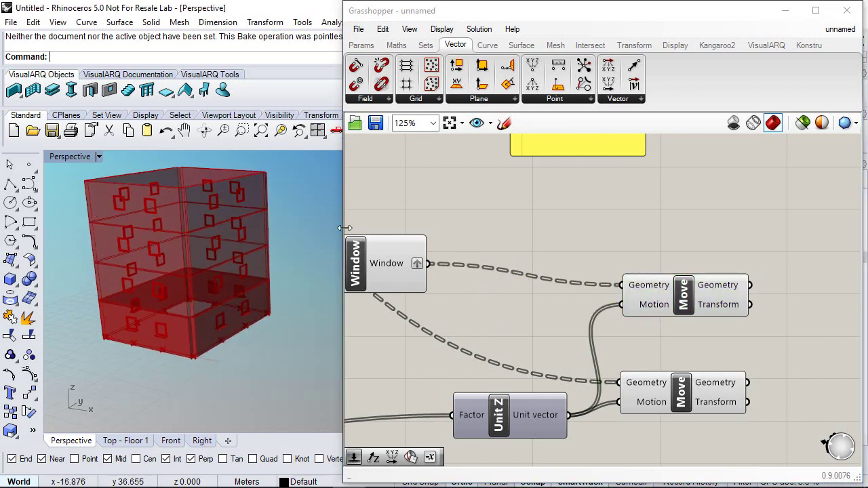
- Raise the Window Count slider to 4
right_click_drag(519, 253, 616, 266)
scroll(616, 267, "down", 3)
right_click_drag(412, 286, 639, 293)
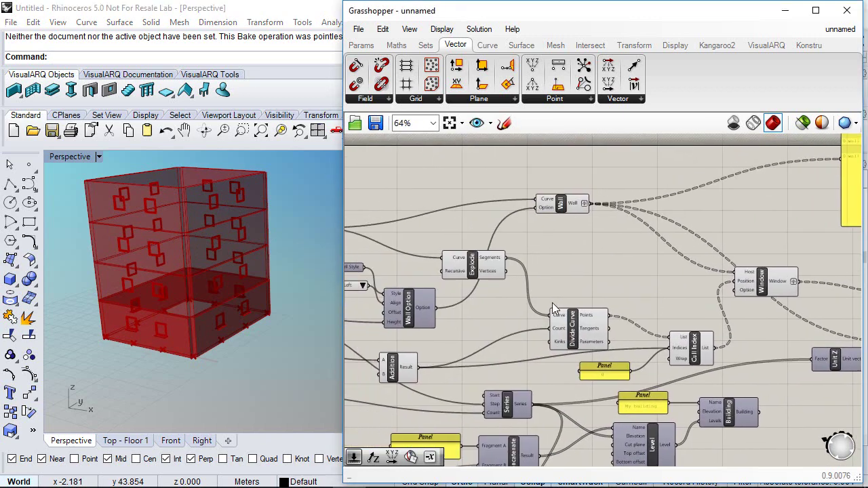
right_click_drag(401, 317, 484, 289)
scroll(481, 322, "up", 2)
scroll(513, 317, "up", 2)
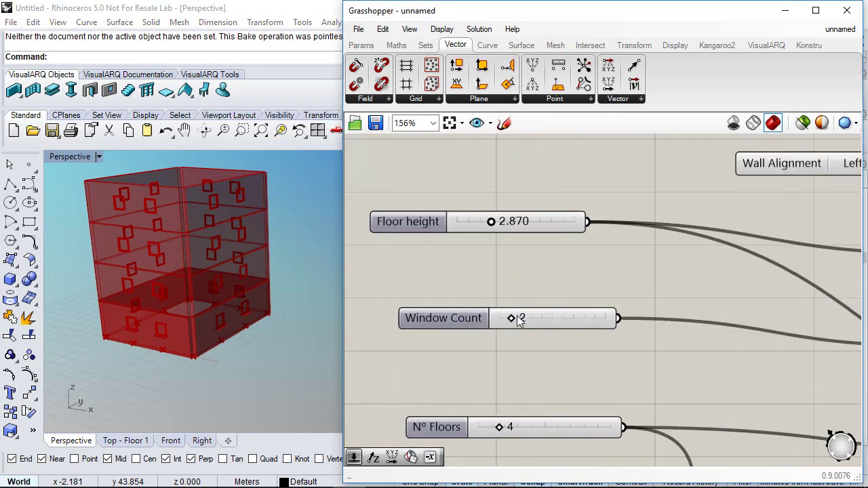
left_click_drag(538, 319, 539, 319)
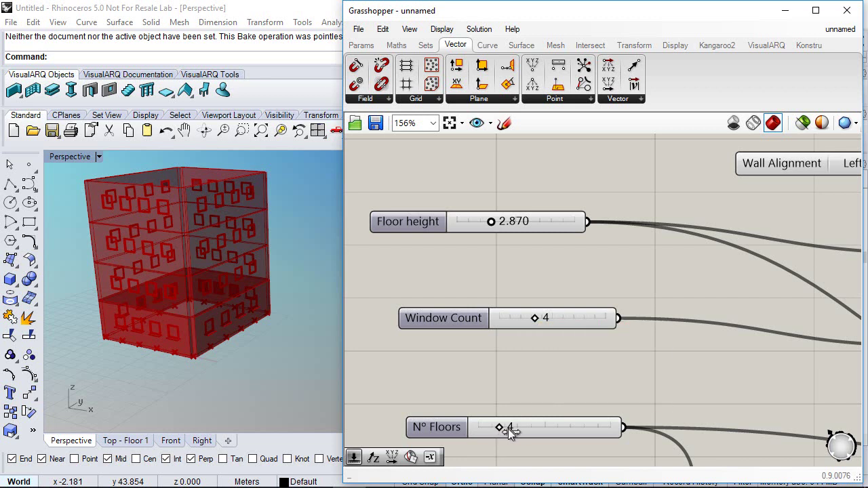
- Raise the Nº Floors slider to 9 and check the full height of the tower in the Perspective viewport
left_click_drag(506, 440, 495, 409)
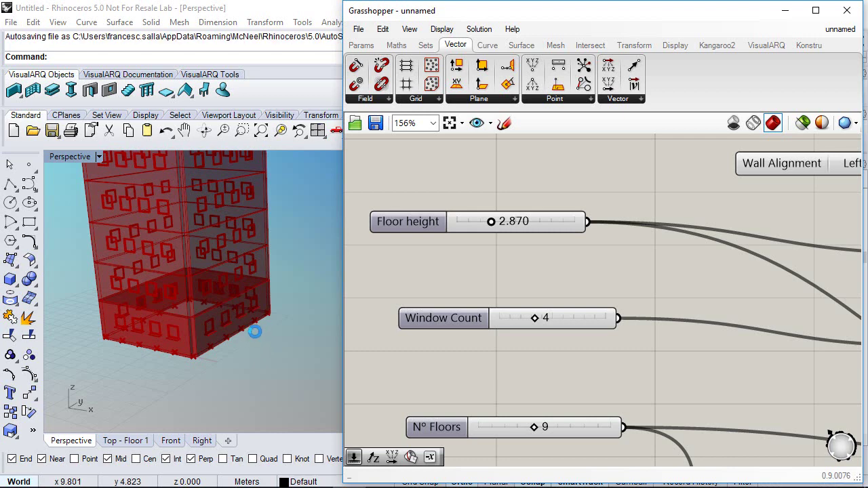
right_click_drag(254, 337, 252, 305)
scroll(258, 331, "down", 3)
scroll(252, 214, "up", 4)
right_click_drag(252, 217, 263, 261)
scroll(214, 322, "up", 5)
- Tidy the window and wall Move components so they sit closely stacked beside the Unit Z component
scroll(217, 306, "down", 3)
scroll(541, 300, "down", 3)
right_click_drag(548, 299, 430, 286)
scroll(431, 285, "down", 1)
right_click_drag(673, 318, 536, 349)
scroll(479, 288, "down", 2)
scroll(647, 291, "up", 5)
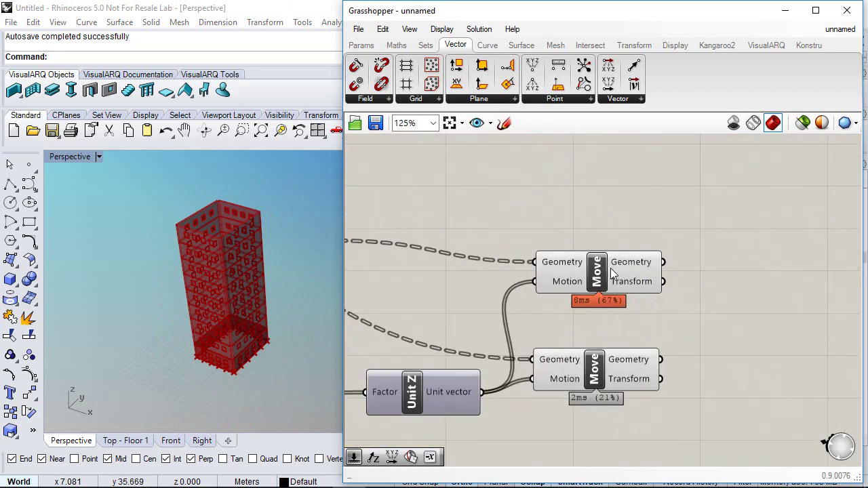
left_click_drag(598, 269, 597, 278)
left_click_drag(582, 367, 598, 365)
right_click_drag(602, 349, 605, 316)
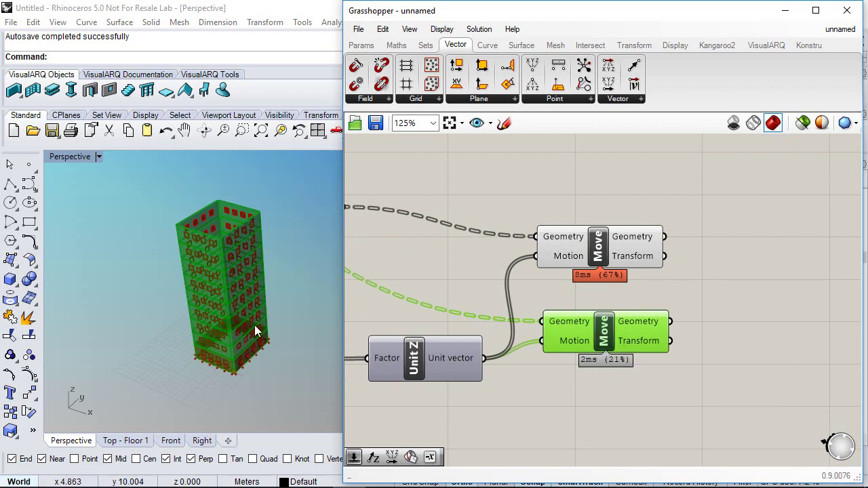
- Duplicate the walls' Move component and place the copy below it, keeping the Unit Z motion connected
left_click(600, 397)
left_click(611, 333)
key("ctrl+c")
key("ctrl+v")
left_click_drag(613, 338, 615, 405)
right_click_drag(619, 392, 673, 311)
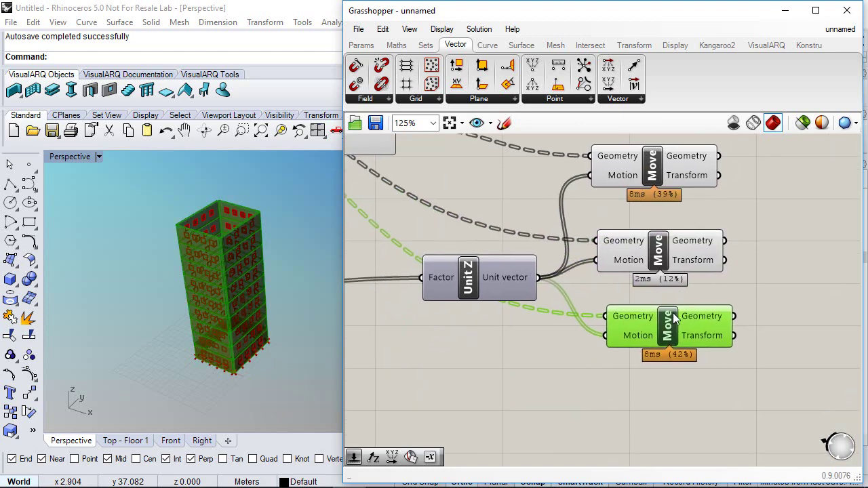
left_click_drag(672, 313, 668, 363)
- Connect the Rectangle component's Rectangle output to the Geometry input of the new Move component, replacing its wall input
scroll(616, 358, "down", 3)
right_click_drag(583, 321, 667, 334)
scroll(668, 333, "down", 3)
scroll(434, 302, "up", 3)
right_click_drag(433, 300, 541, 272)
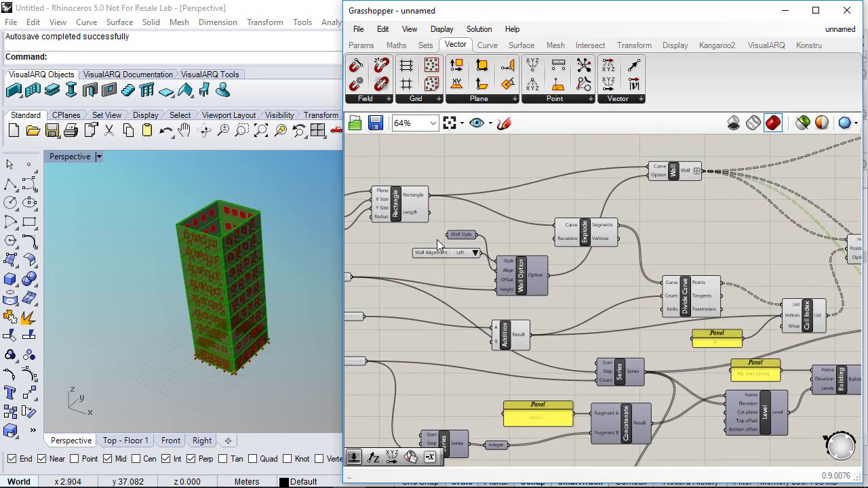
left_click_drag(428, 196, 765, 297)
scroll(765, 295, "up", 3)
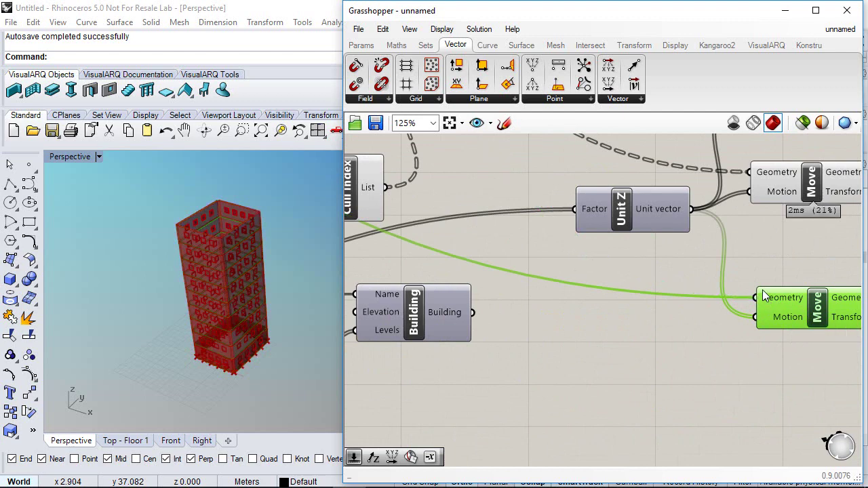
right_click_drag(762, 290, 474, 302)
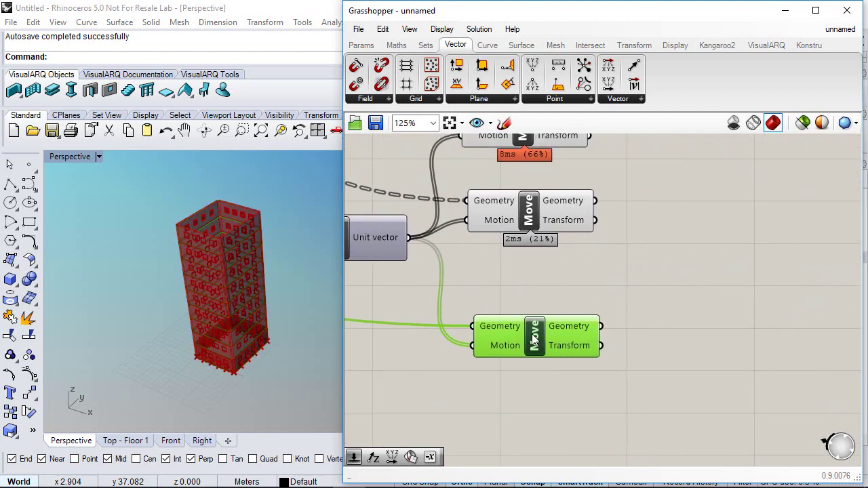
- Temporarily preview only the selected Move component to examine the rectangle copies at the floor elevations
left_click(803, 123)
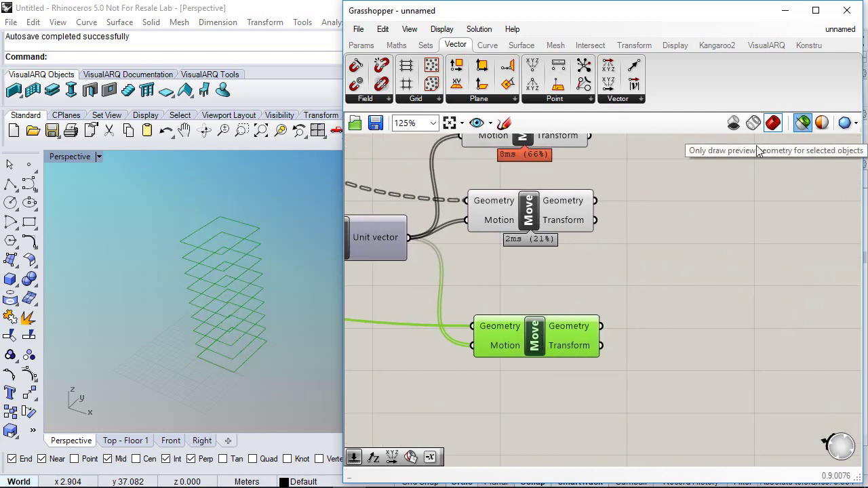
right_click_drag(281, 314, 282, 288)
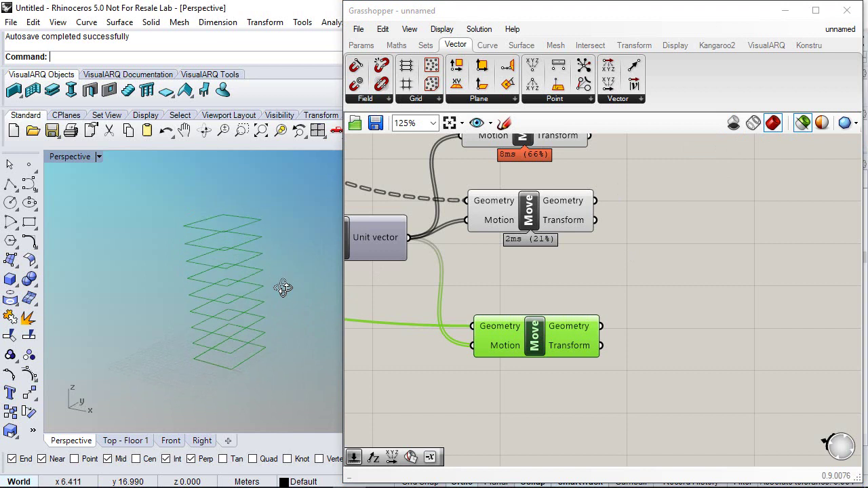
left_click(802, 123)
- Add a VisualARQ Slab component and connect the moved rectangles' Geometry output to its Geometry input
right_click_drag(615, 290, 522, 305)
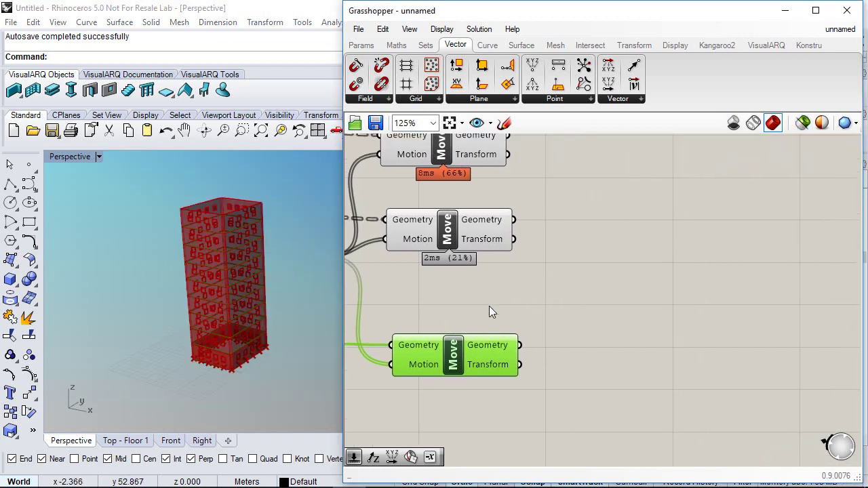
left_click(765, 45)
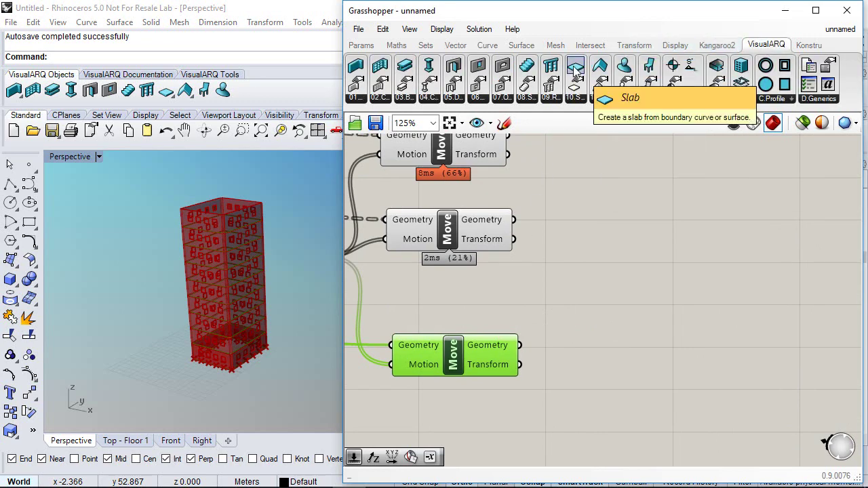
left_click_drag(575, 66, 649, 371)
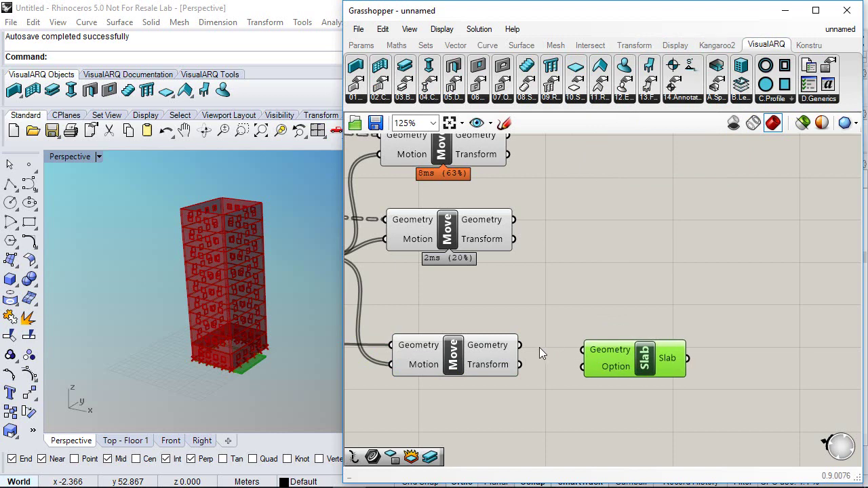
left_click_drag(520, 345, 582, 350)
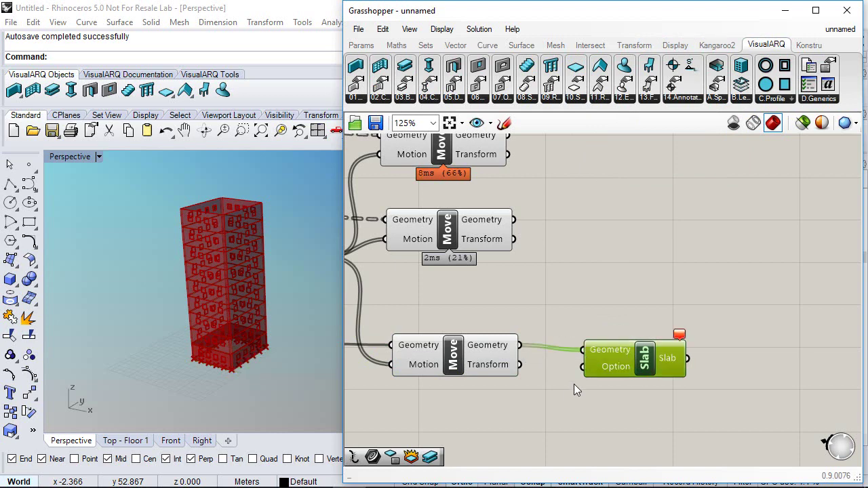
- Read the Slab component's error message and shift the component away from Move to make room between them
right_click_drag(574, 385, 565, 320)
scroll(570, 318, "up", 1)
mouse_move(683, 295)
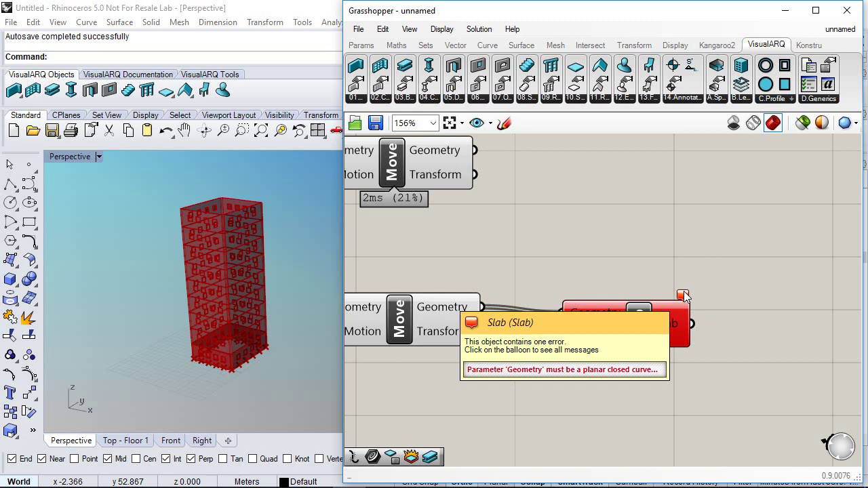
left_click_drag(656, 319, 733, 318)
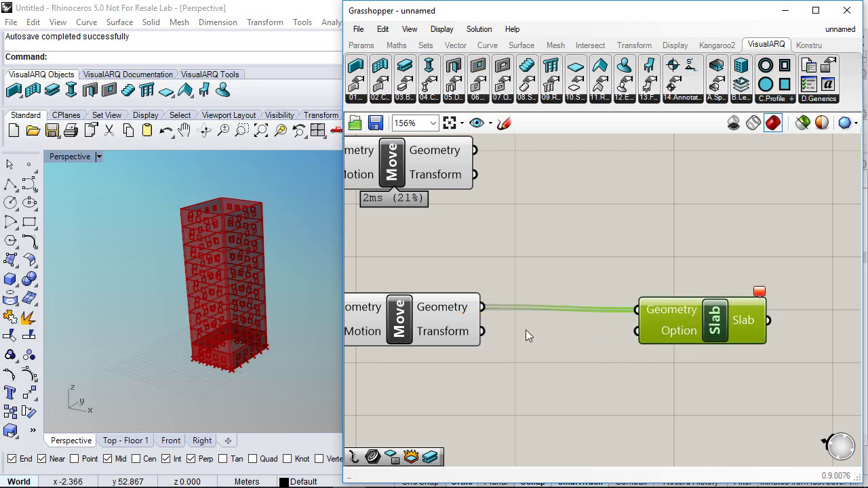
left_click(580, 325)
left_click_drag(667, 308, 710, 305)
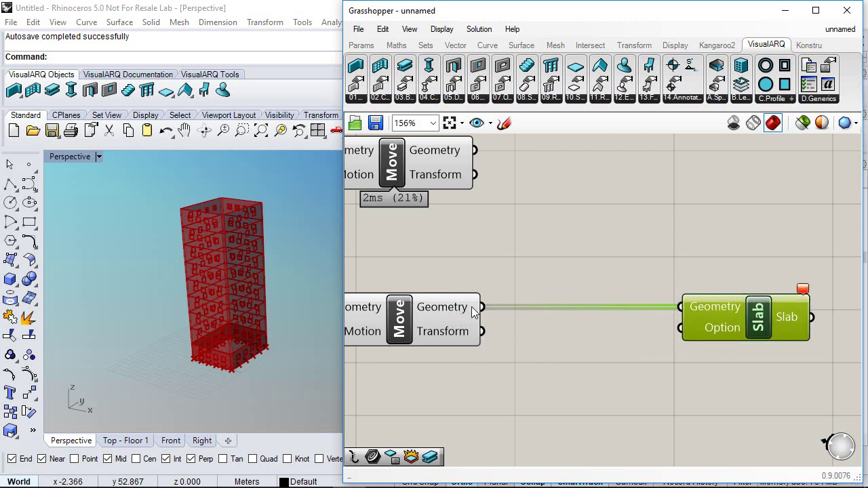
- Add an Explode component between Move and Slab, feeding its Curve input from the moved rectangles
left_click(487, 45)
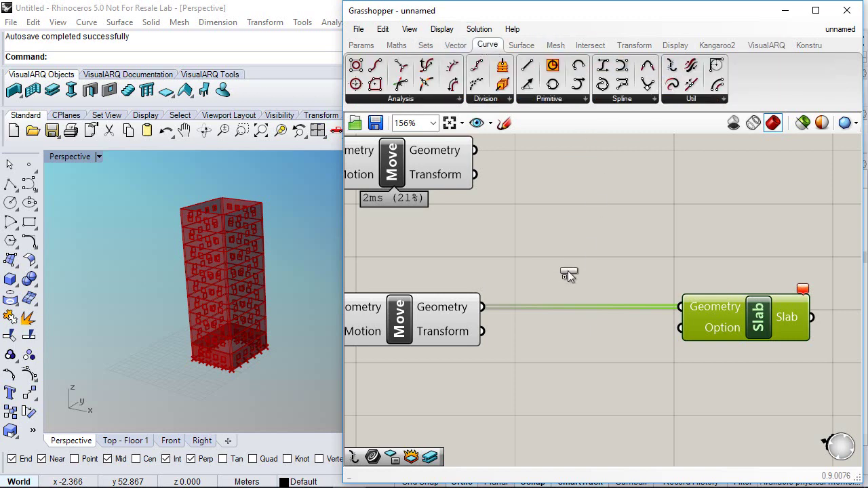
left_click_drag(568, 274, 567, 272)
left_click_drag(496, 255, 499, 255)
right_click_drag(603, 254, 495, 245)
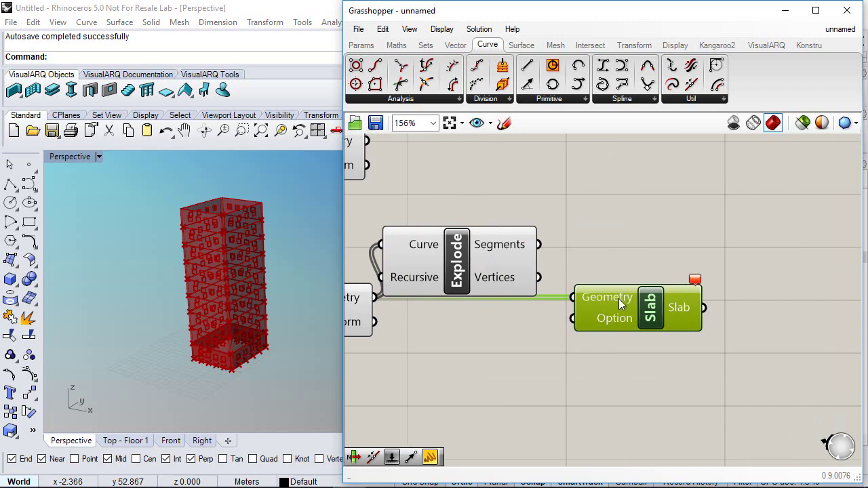
left_click_drag(618, 299, 712, 299)
left_click_drag(467, 260, 505, 265)
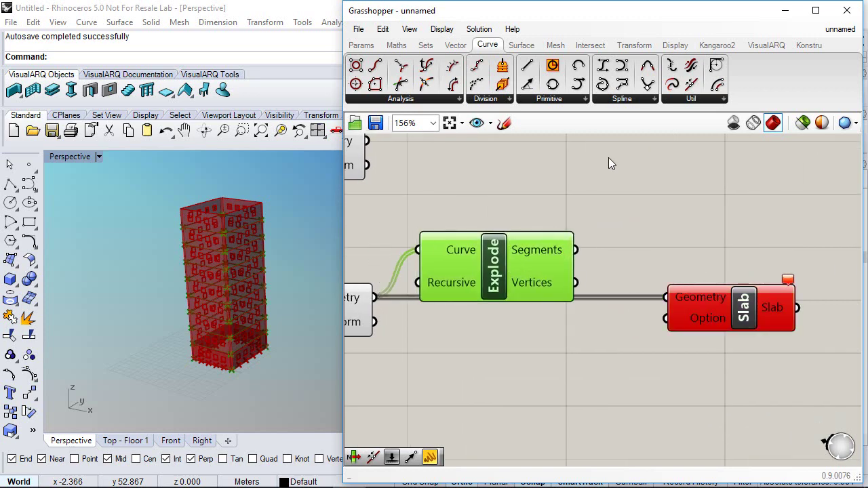
- Add a Join Curves component and connect Explode's Segments output to its Curves input
left_click_drag(671, 84, 659, 253)
left_click_drag(610, 211, 617, 211)
right_click_drag(638, 217, 528, 195)
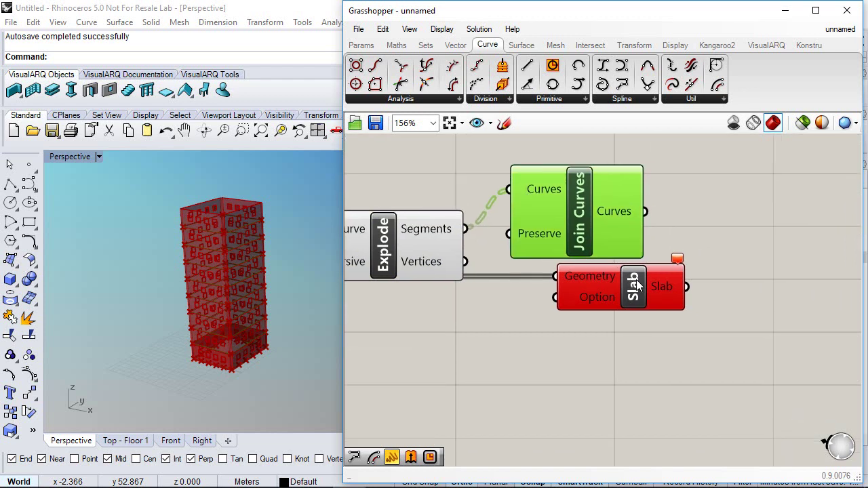
- Connect the Join Curves output to the Slab's Geometry input, replacing the direct Move connection, and align the components
left_click_drag(636, 279, 733, 280)
left_click_drag(657, 265, 657, 266)
left_click(666, 339)
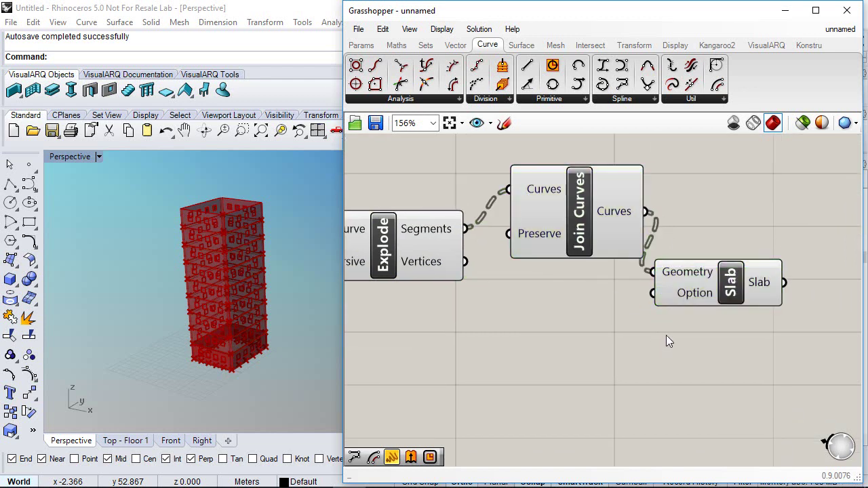
left_click(730, 285)
left_click_drag(587, 251, 569, 256)
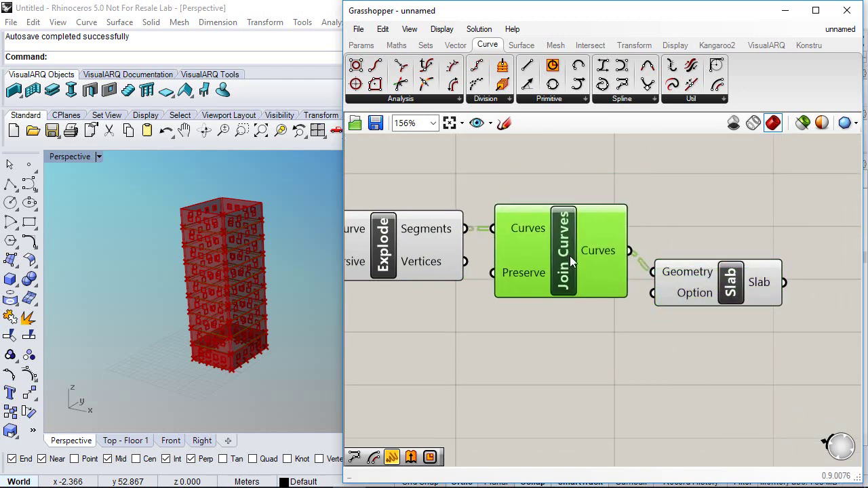
- Place the wall and window Move components above the Slab component and bake all three into Rhino
scroll(568, 244, "down", 3)
right_click_drag(477, 211, 554, 269)
left_click_drag(554, 269, 734, 198)
right_click_drag(734, 202, 593, 231)
left_click_drag(664, 185, 580, 385)
scroll(579, 385, "up", 1)
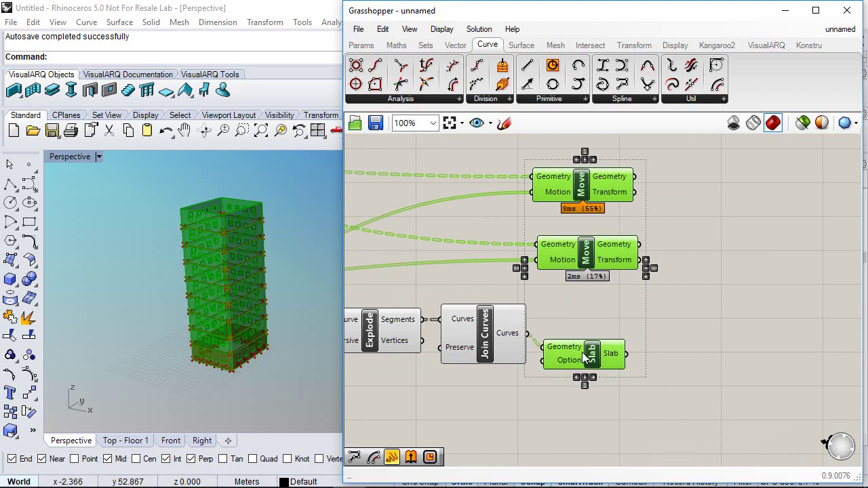
middle_click(584, 355)
left_click(608, 382)
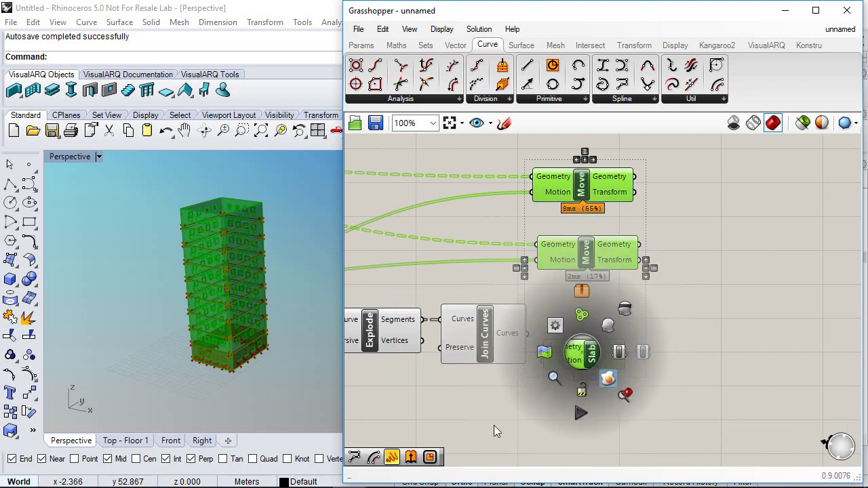
- Close the Grasshopper window and inspect the baked building's windows, slabs and wall corners in the Perspective viewport
left_click(847, 10)
scroll(211, 232, "up", 7)
right_click_drag(211, 233, 211, 257)
scroll(210, 257, "down", 3)
scroll(259, 225, "up", 4)
scroll(263, 229, "up", 5)
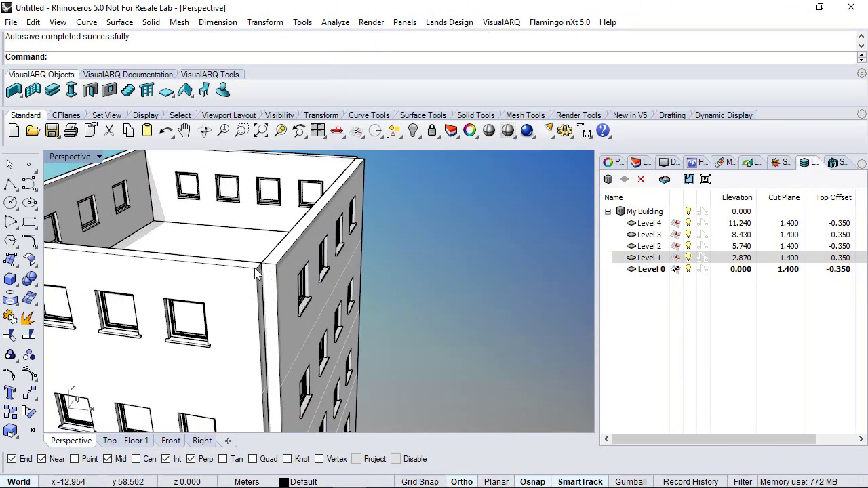
scroll(259, 271, "down", 3)
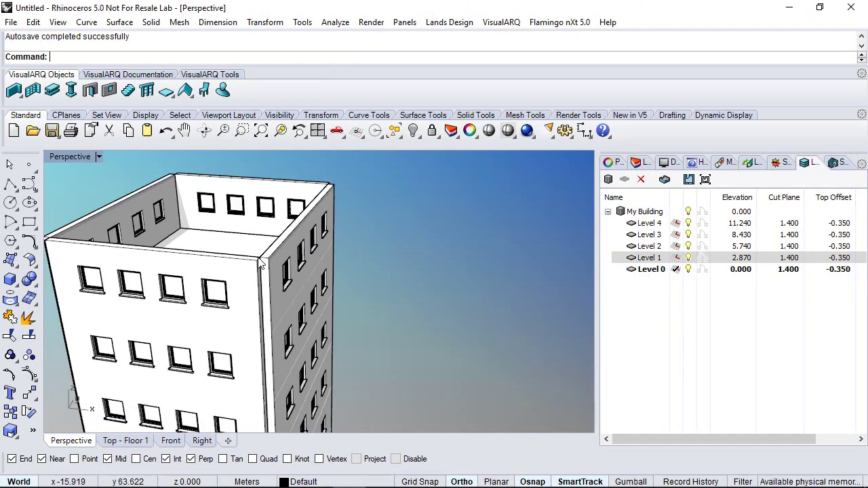
scroll(245, 236, "down", 2)
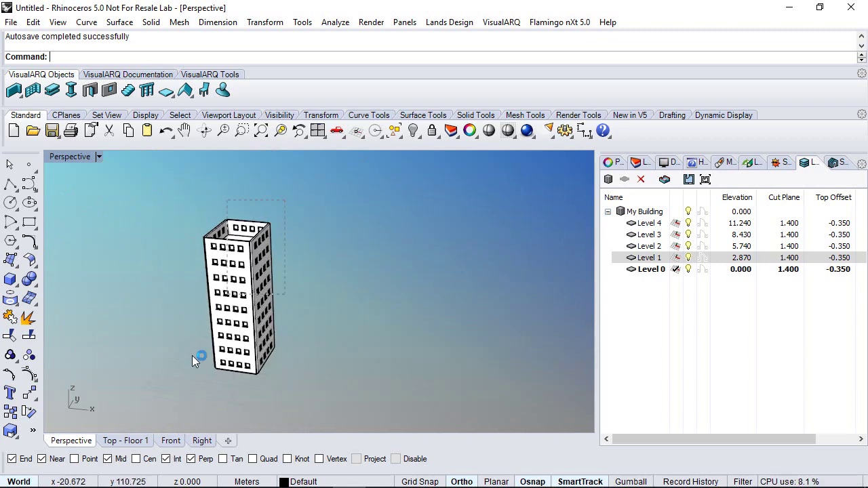
- Select all the baked walls, windows and slabs and run the VisualARQ Update command on them
left_click_drag(188, 389, 188, 389)
scroll(253, 223, "up", 5)
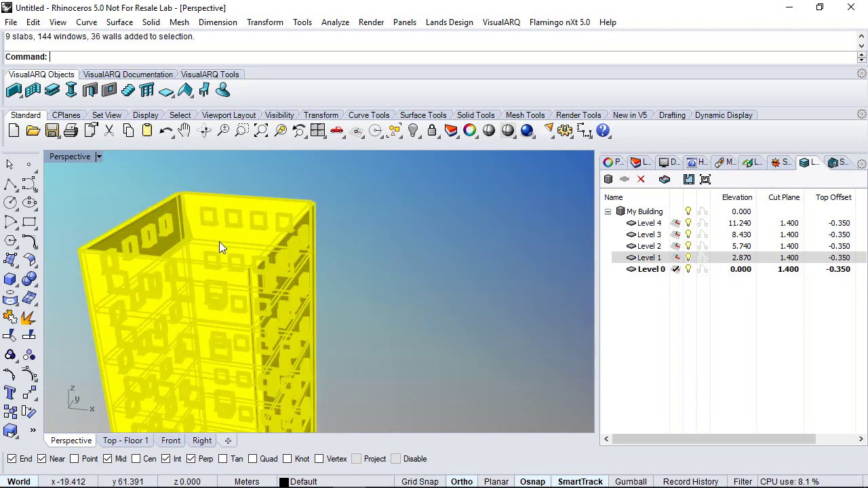
left_click(207, 75)
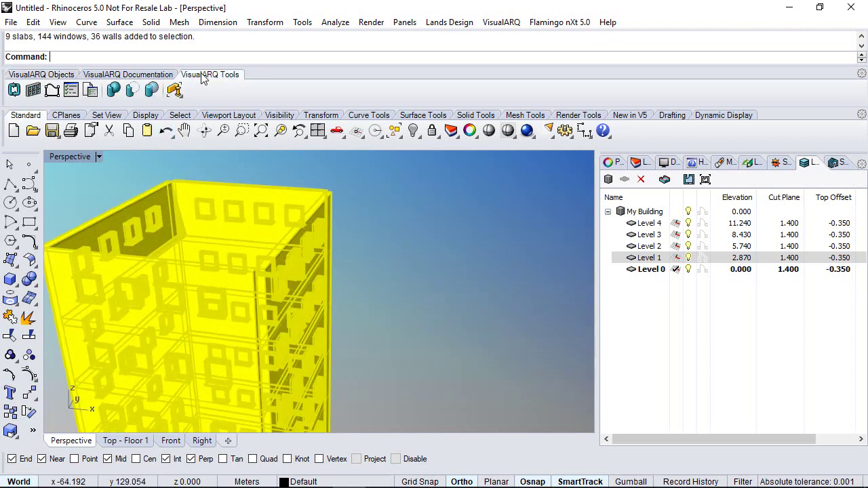
left_click(14, 89)
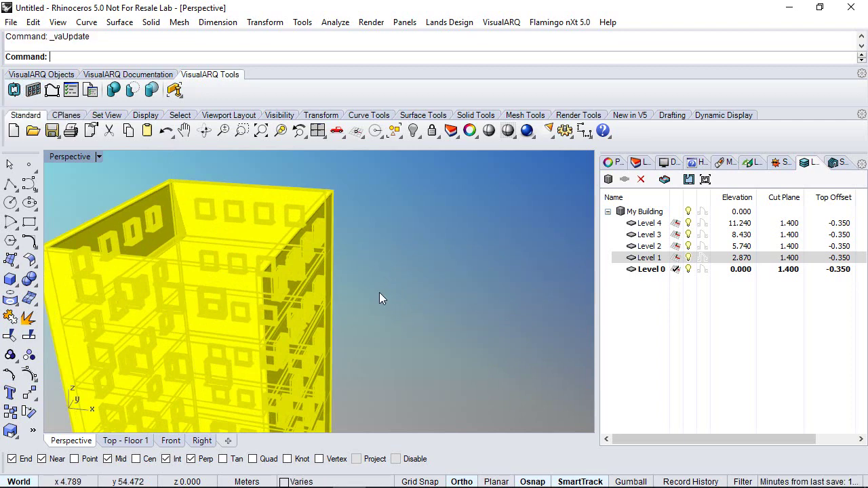
- Draw a VisualARQ section cutting line across the building, parallel to its front facade and extending past both side walls
right_click_drag(324, 319, 361, 261)
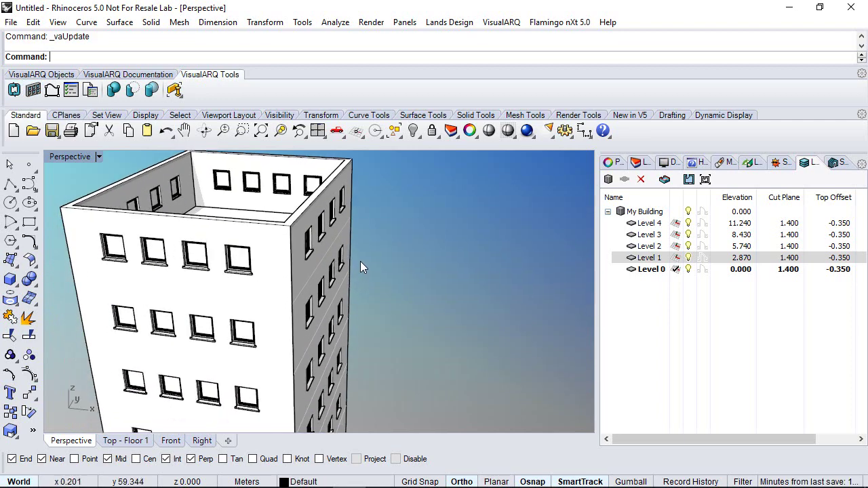
scroll(360, 261, "down", 8)
right_click_drag(373, 328, 359, 310)
scroll(360, 310, "down", 4)
right_click_drag(378, 331, 222, 185, "shift")
left_click(128, 75)
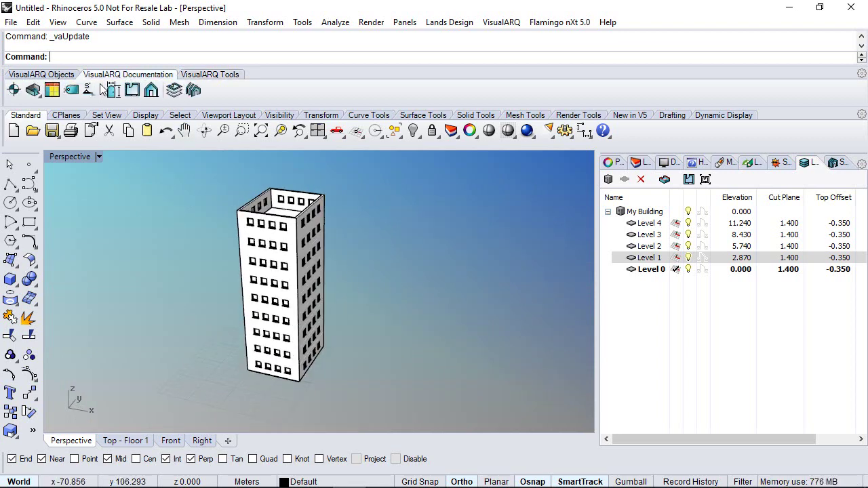
left_click(89, 89)
left_click(470, 329)
right_click_drag(350, 327, 355, 352)
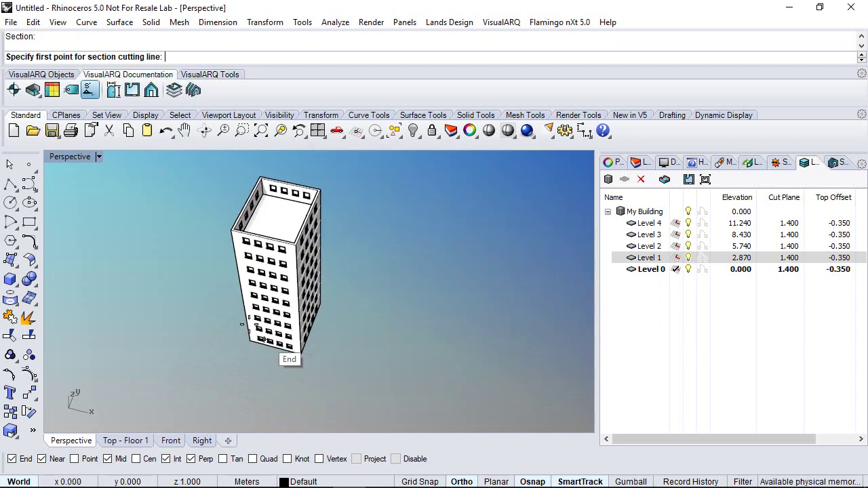
scroll(242, 325, "up", 5)
left_click(222, 320)
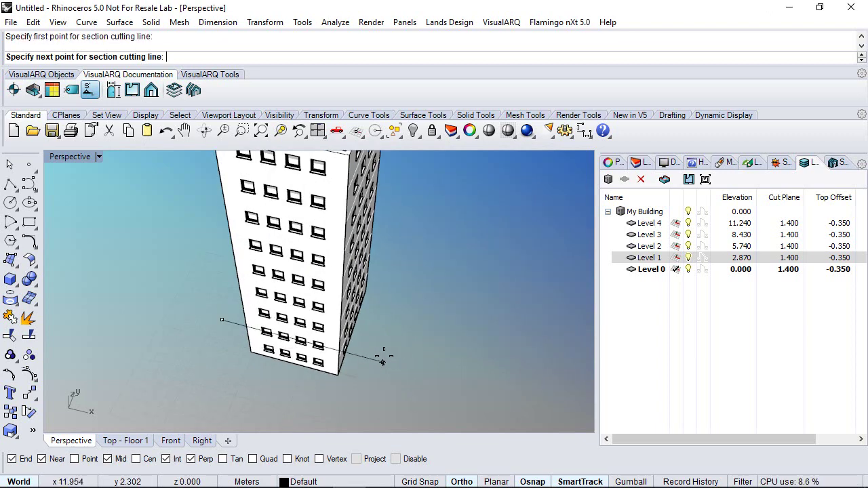
left_click(383, 356)
- Point the section toward the back of the building, set its length beyond the rear facade, and enter "a" as reference text
scroll(381, 357, "down", 5)
right_click(394, 278)
left_click(397, 268)
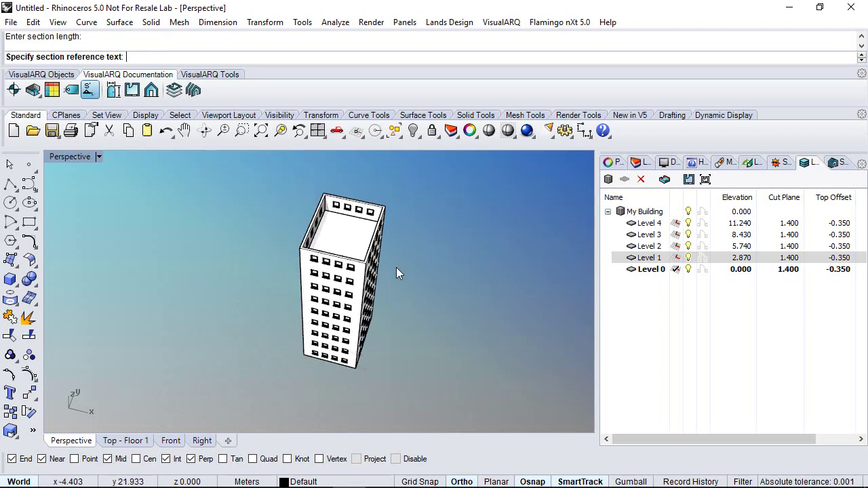
right_click_drag(409, 305, 398, 302)
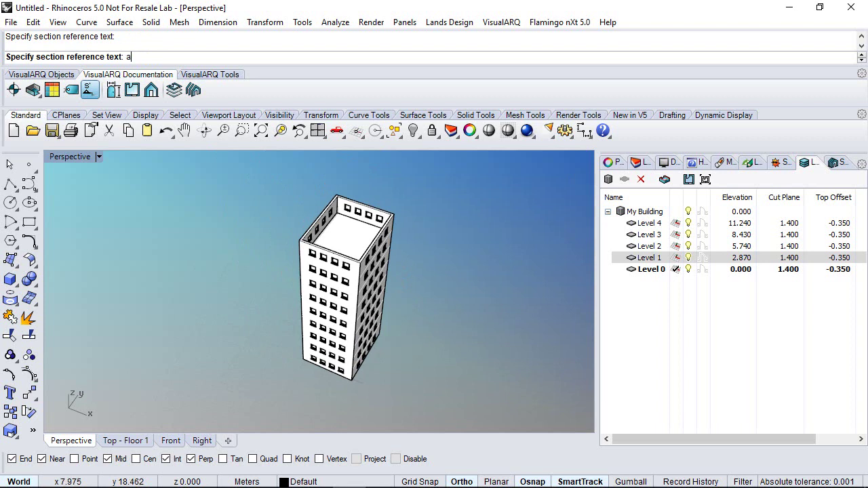
type("a")
key("Return")
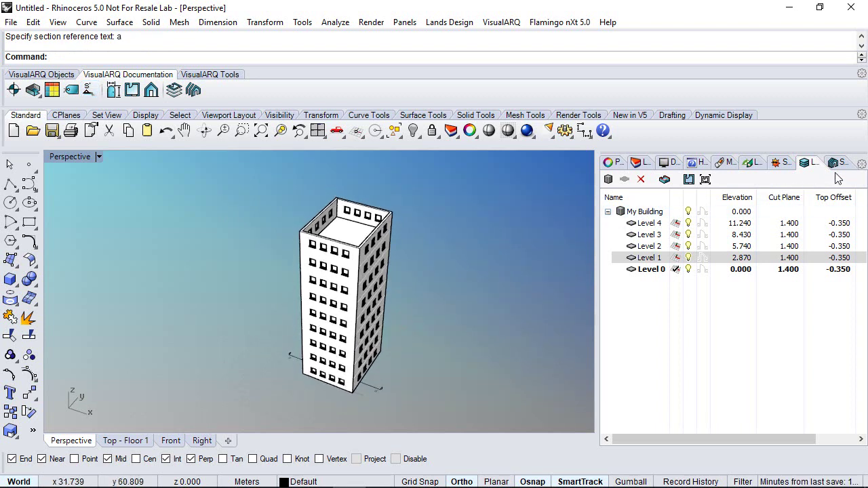
- Activate section a in the section manager and inspect the cut walls, windows and slabs in the Perspective viewport
left_click(837, 163)
left_click(639, 210)
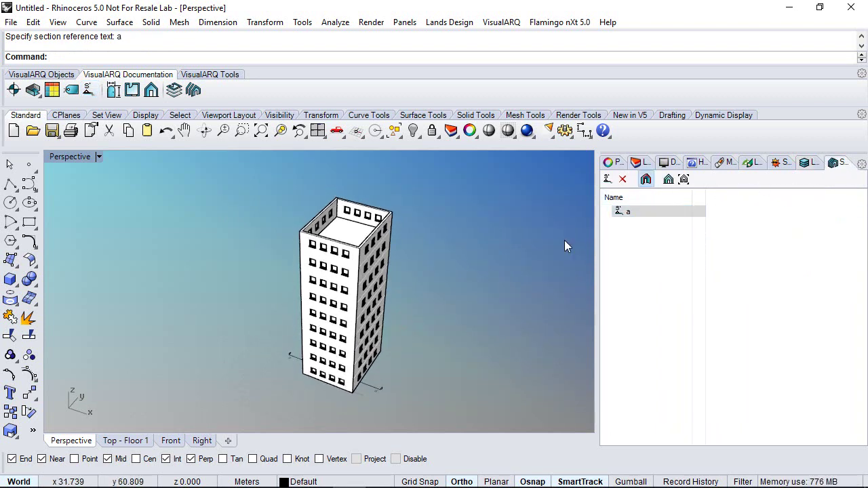
scroll(369, 383, "up", 5)
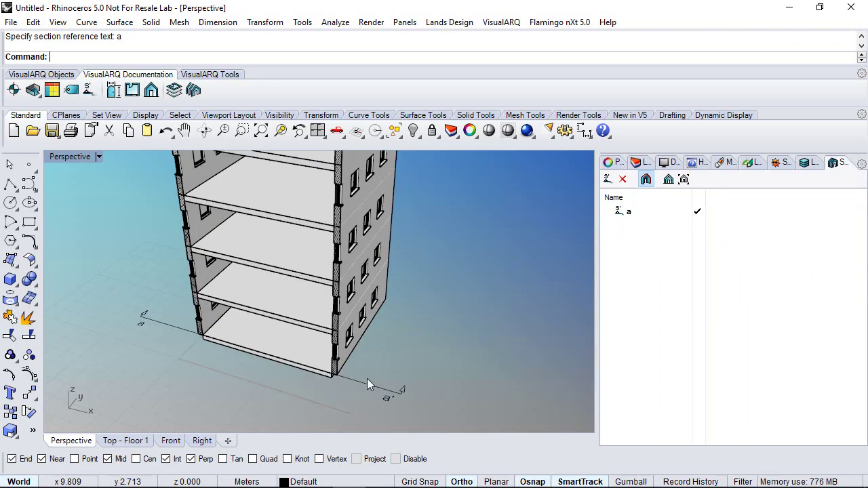
scroll(367, 378, "up", 6)
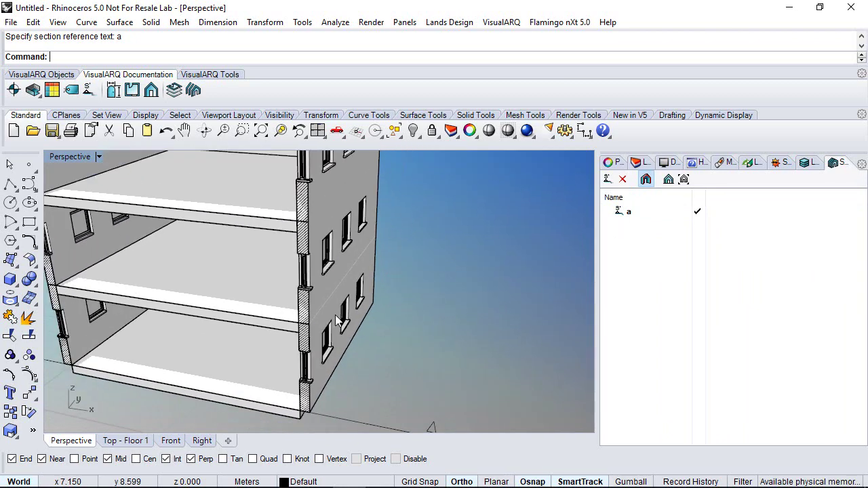
scroll(335, 315, "down", 10)
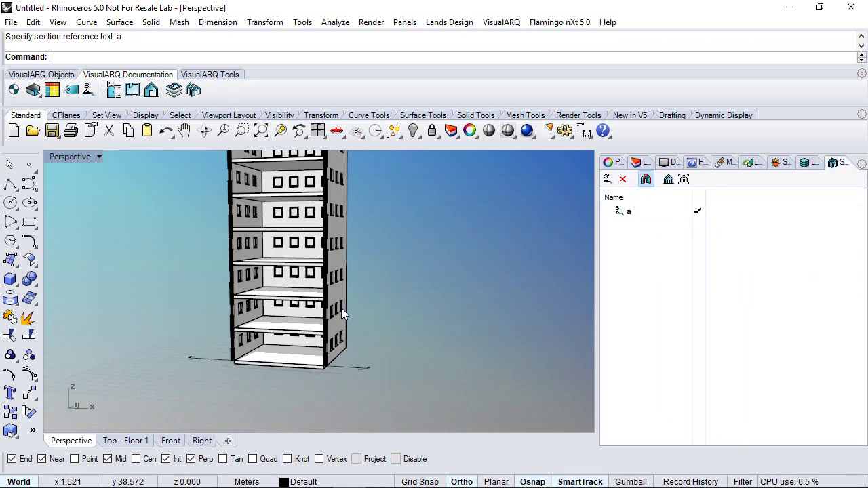
scroll(341, 308, "down", 3)
mouse_move(350, 321)
right_mouse_down()
mouse_move(350, 293)
mouse_move(335, 327)
right_mouse_up()
- Deactivate section a to display the complete building in the Perspective viewport
left_click(646, 181)
right_click_drag(445, 253, 443, 257)
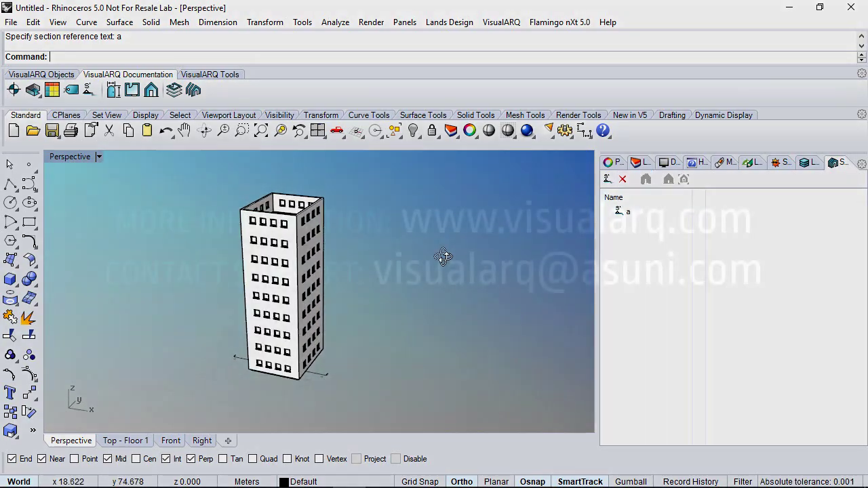
right_click_drag(389, 207, 386, 235)
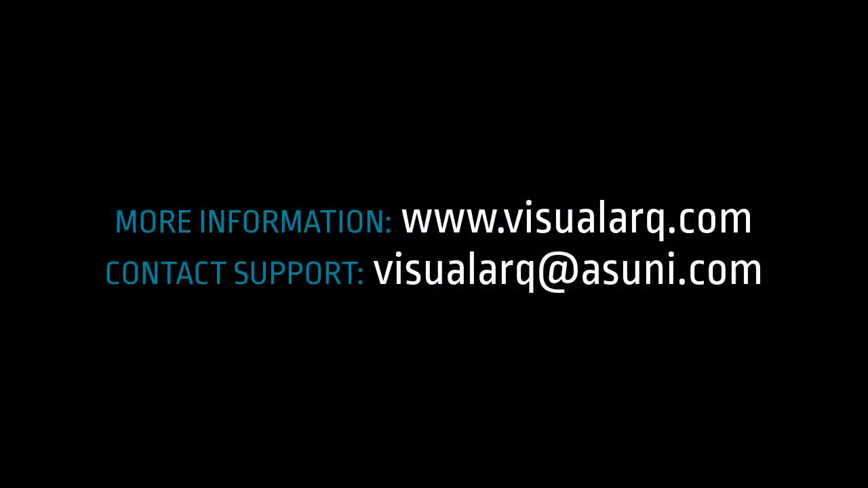